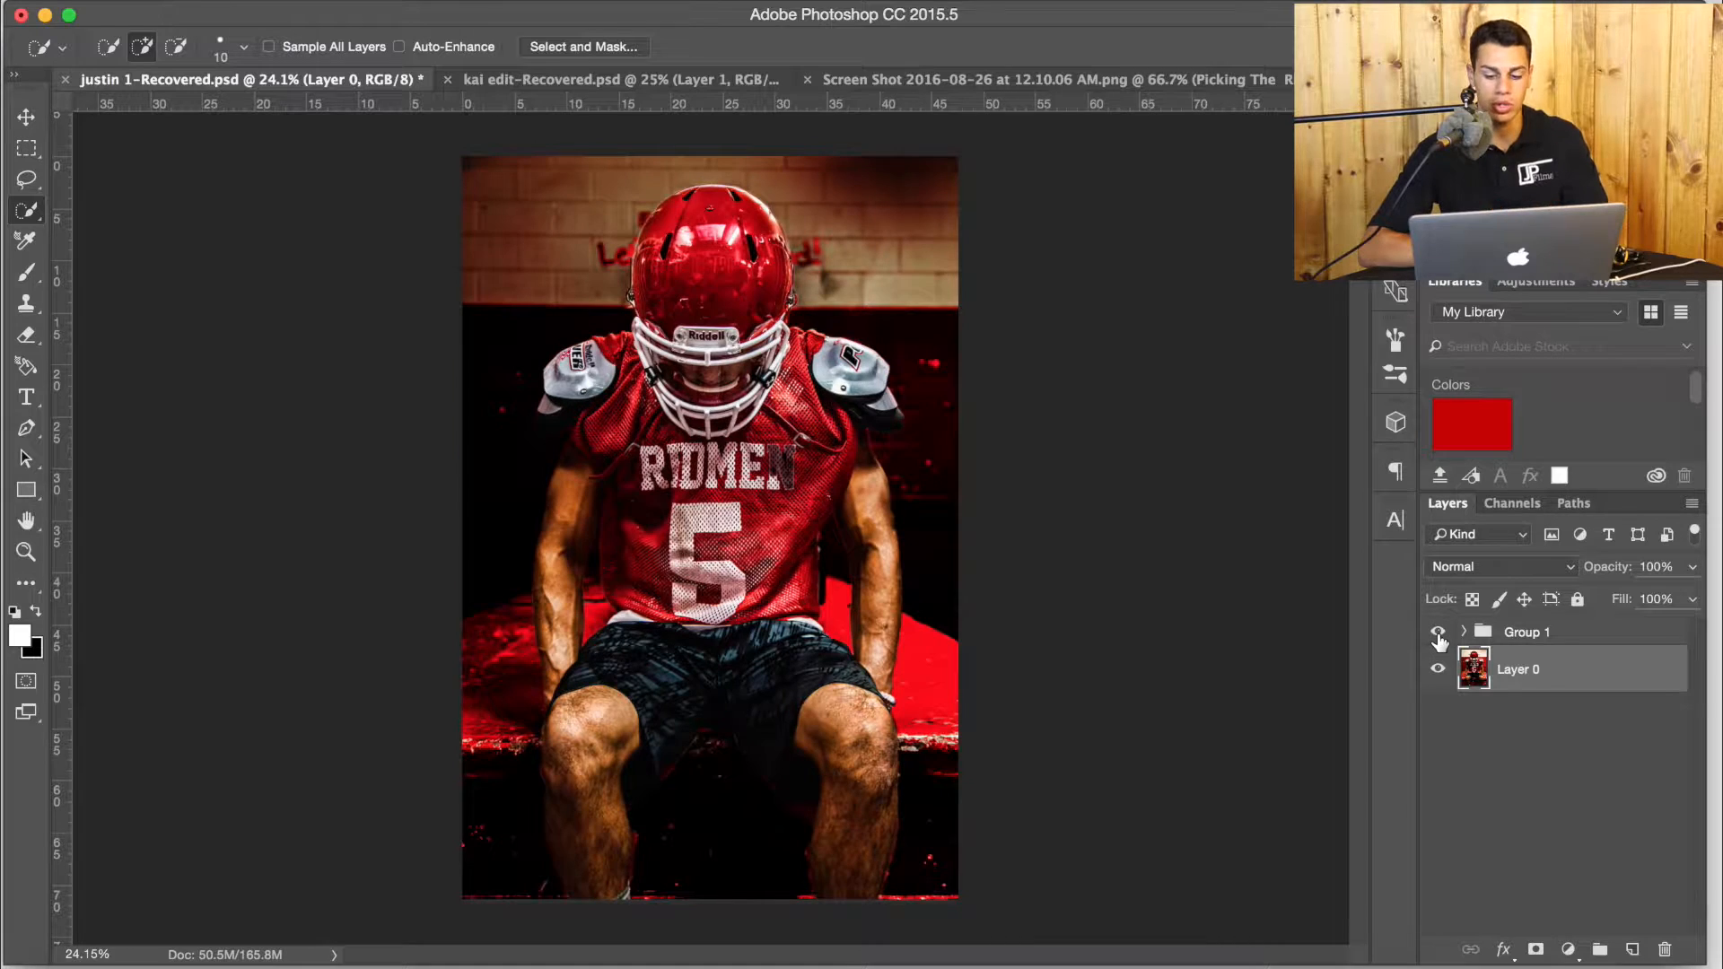
Hide Group 1 and start a quick selection on the upper part of the player's helmet on Layer 0.
{"action": "left_click", "coordinate": [1438, 633]}
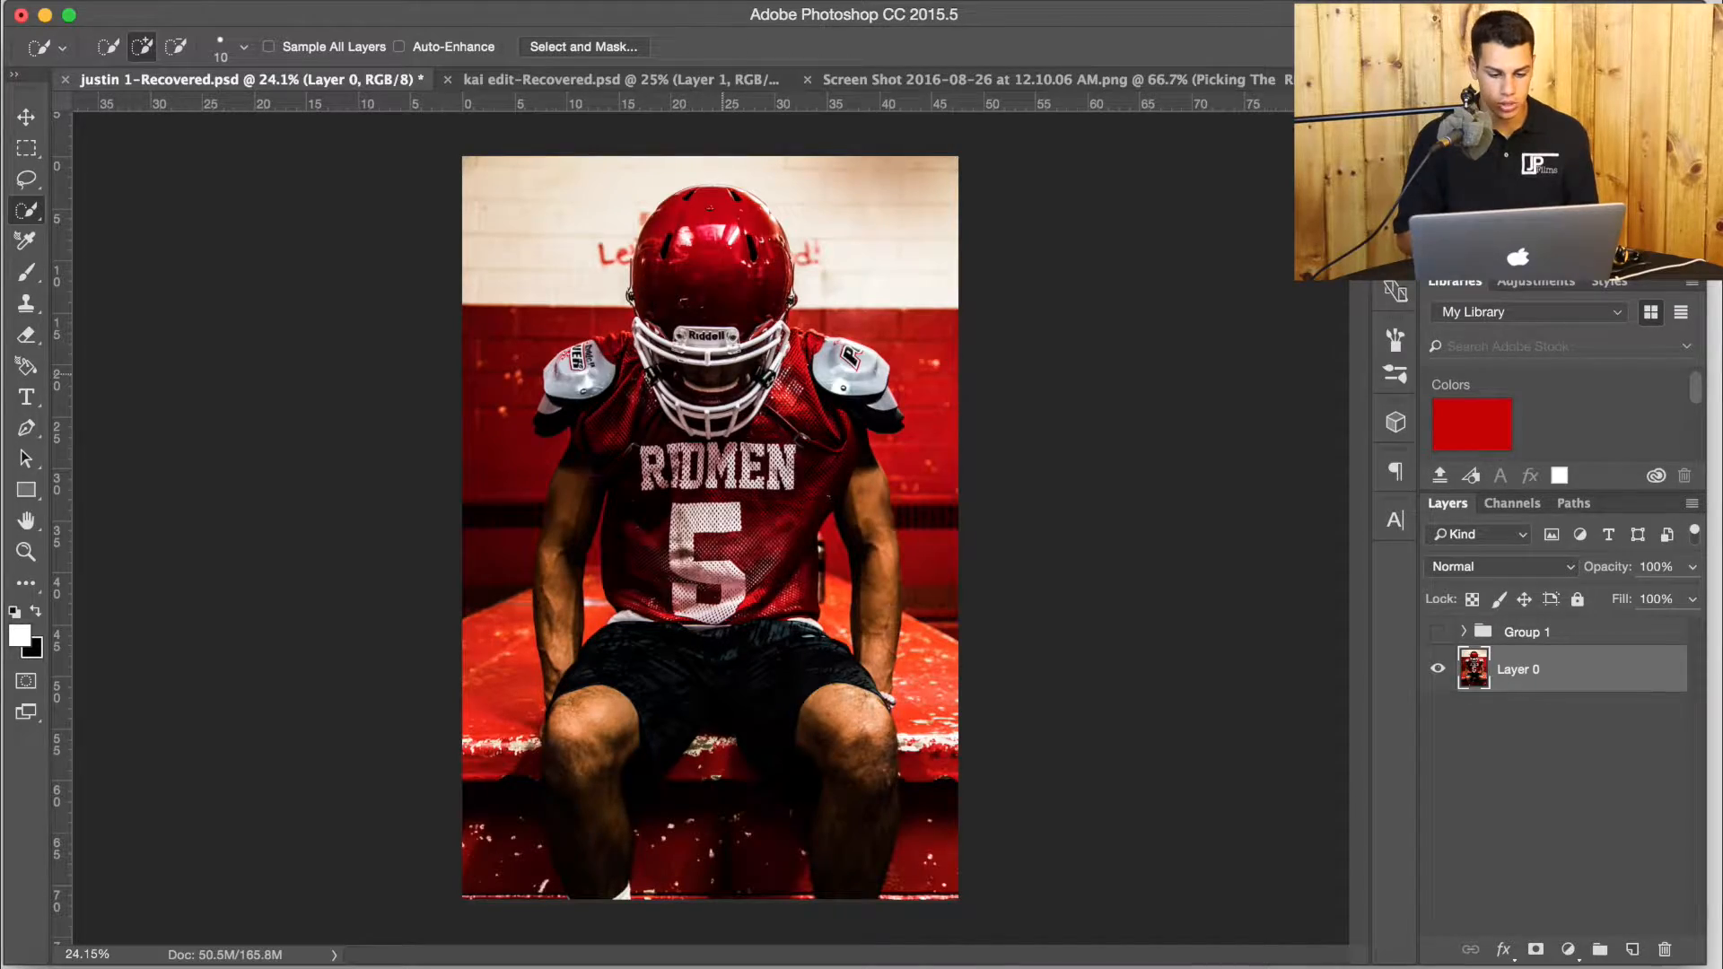
{"action": "scroll", "coordinate": [731, 420], "scroll_direction": "up", "scroll_amount": 5}
{"action": "scroll", "coordinate": [730, 420], "scroll_direction": "up", "scroll_amount": 4}
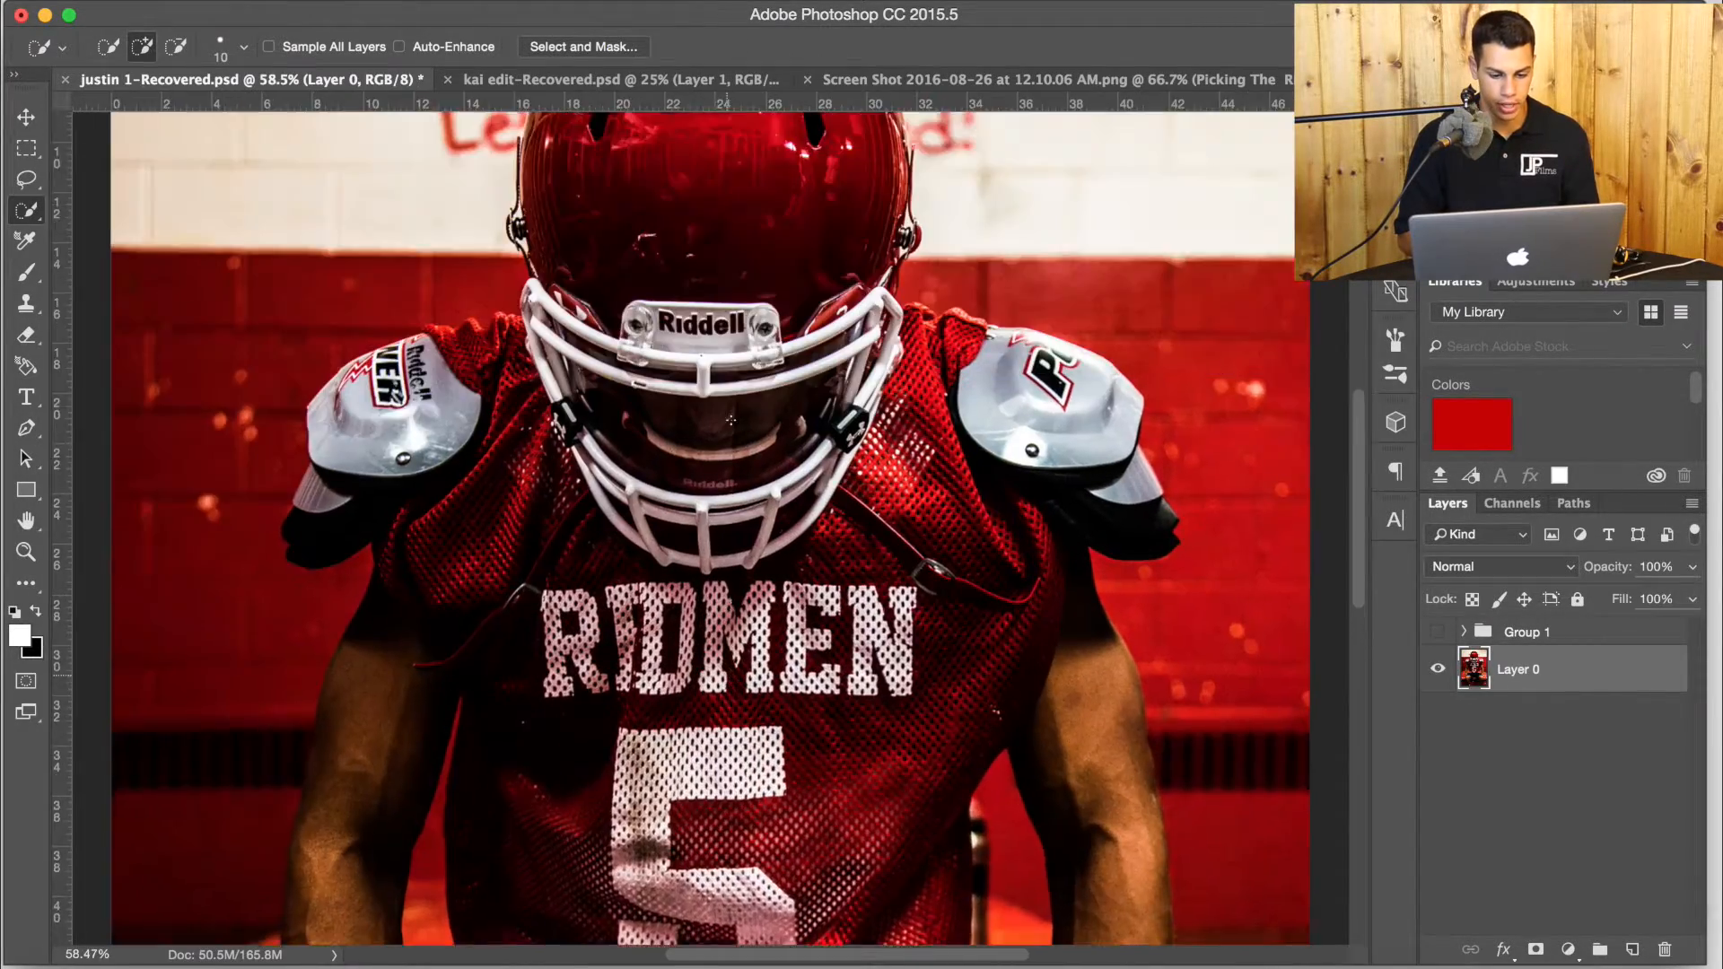
{"action": "scroll", "coordinate": [730, 420], "scroll_direction": "up", "scroll_amount": 5}
{"action": "scroll", "coordinate": [709, 528], "scroll_direction": "up", "scroll_amount": 10}
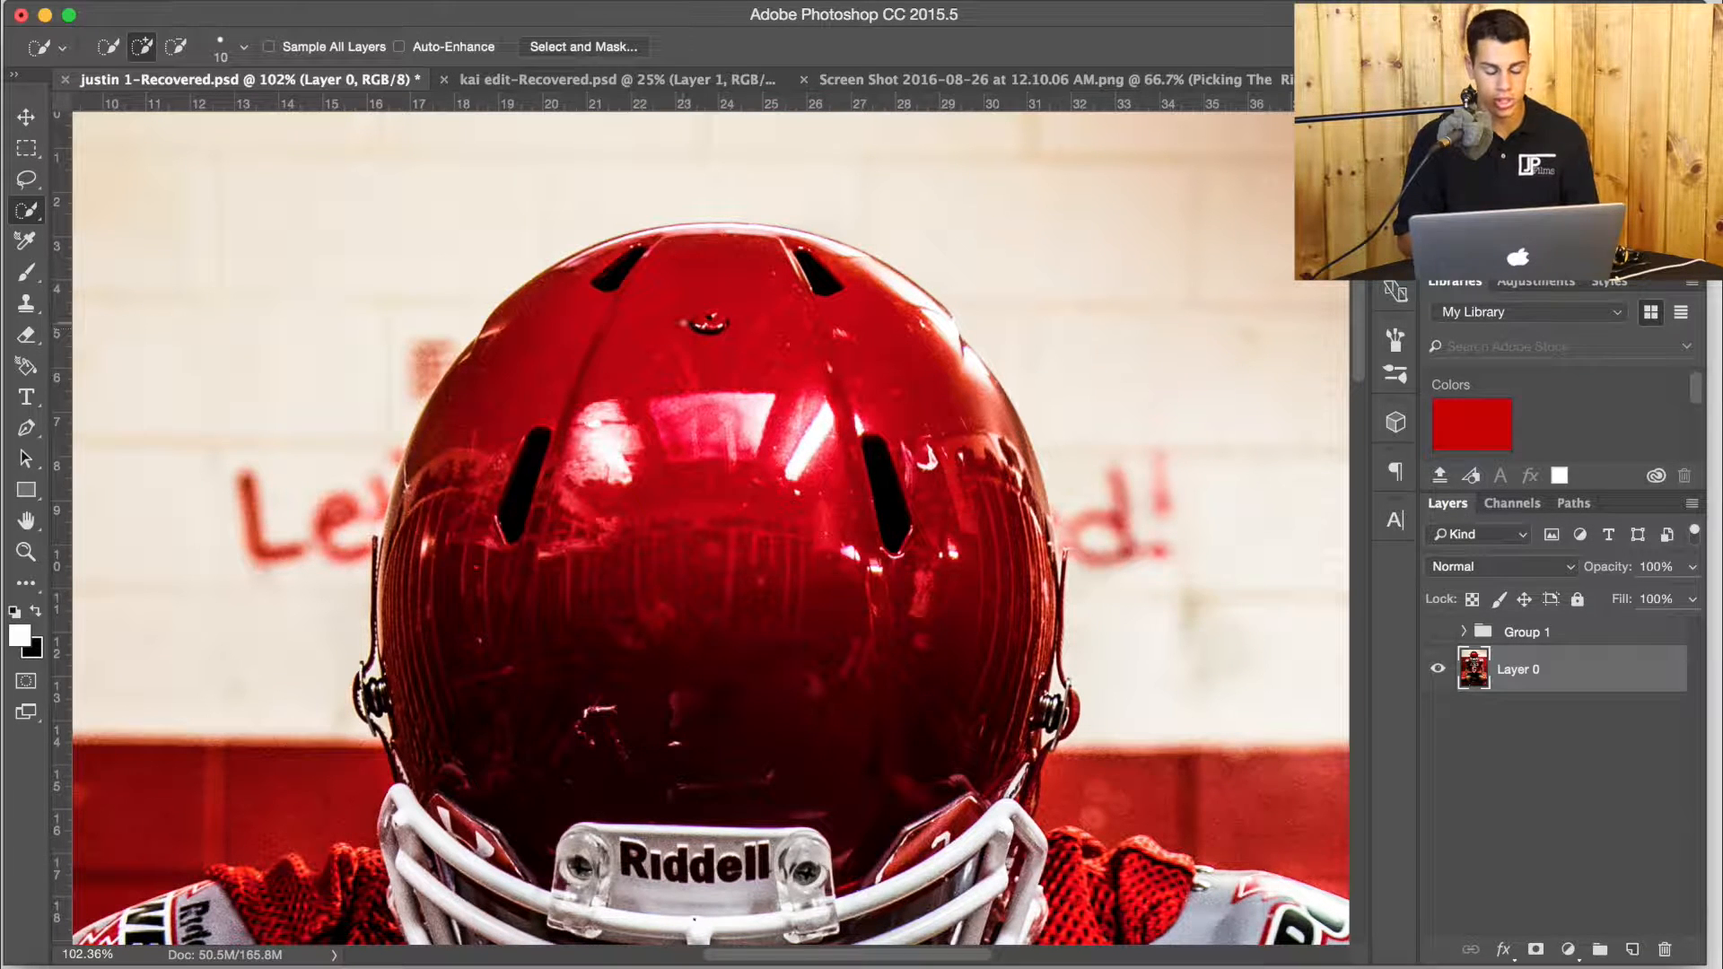
{"action": "mouse_move", "coordinate": [556, 334]}
{"action": "left_mouse_down"}
{"action": "mouse_move", "coordinate": [529, 328]}
{"action": "mouse_move", "coordinate": [559, 316]}
{"action": "left_mouse_up"}
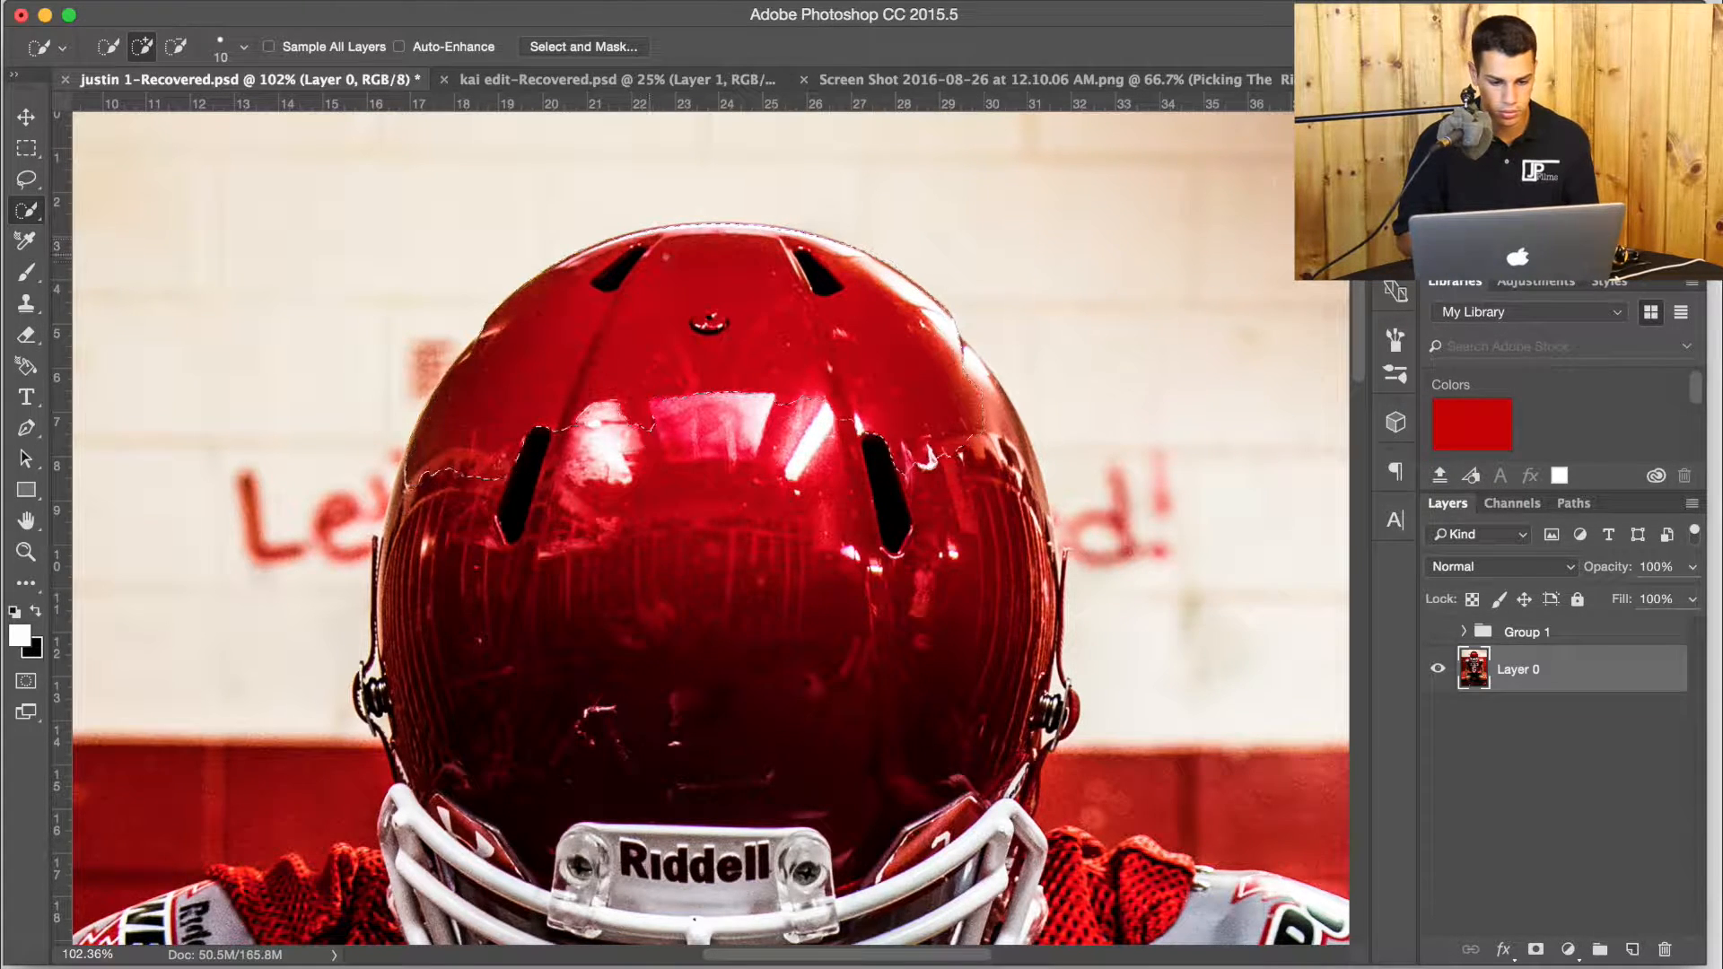
Extend the quick selection over the rest of the helmet, the face mask and the right-hand shoulder pad.
{"action": "scroll", "coordinate": [709, 529], "scroll_direction": "down", "scroll_amount": 6}
{"action": "scroll", "coordinate": [709, 530], "scroll_direction": "right", "scroll_amount": 2}
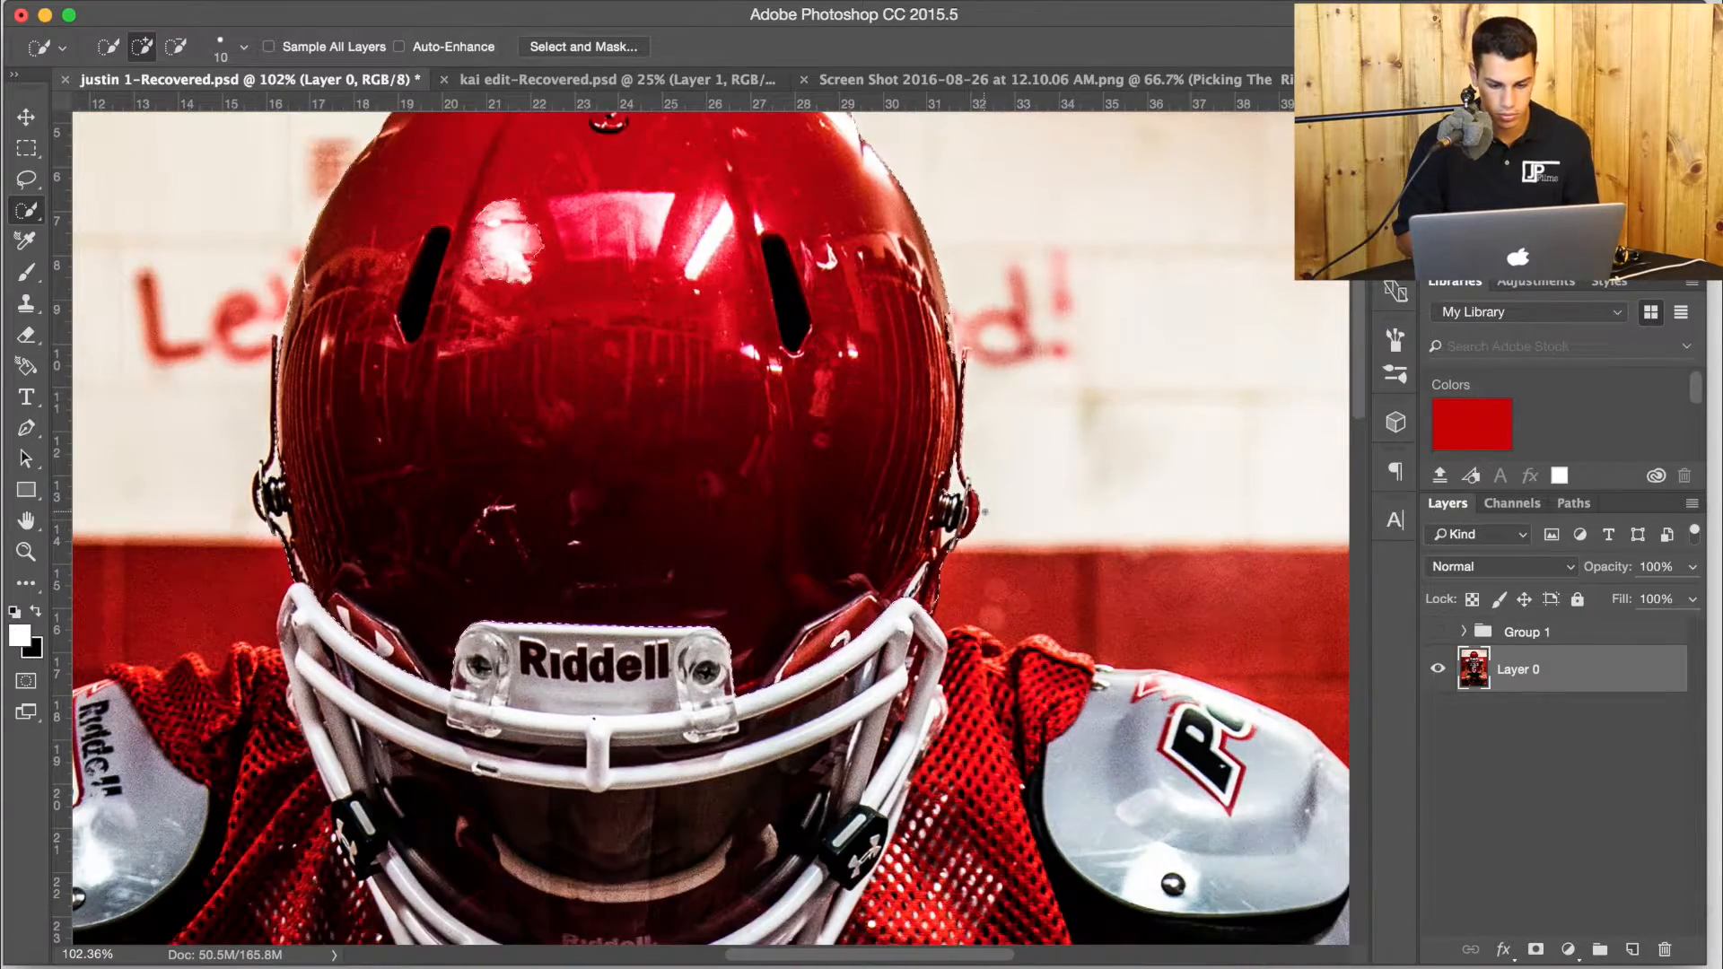
{"action": "scroll", "coordinate": [709, 529], "scroll_direction": "down", "scroll_amount": 3}
{"action": "scroll", "coordinate": [709, 530], "scroll_direction": "right", "scroll_amount": 4}
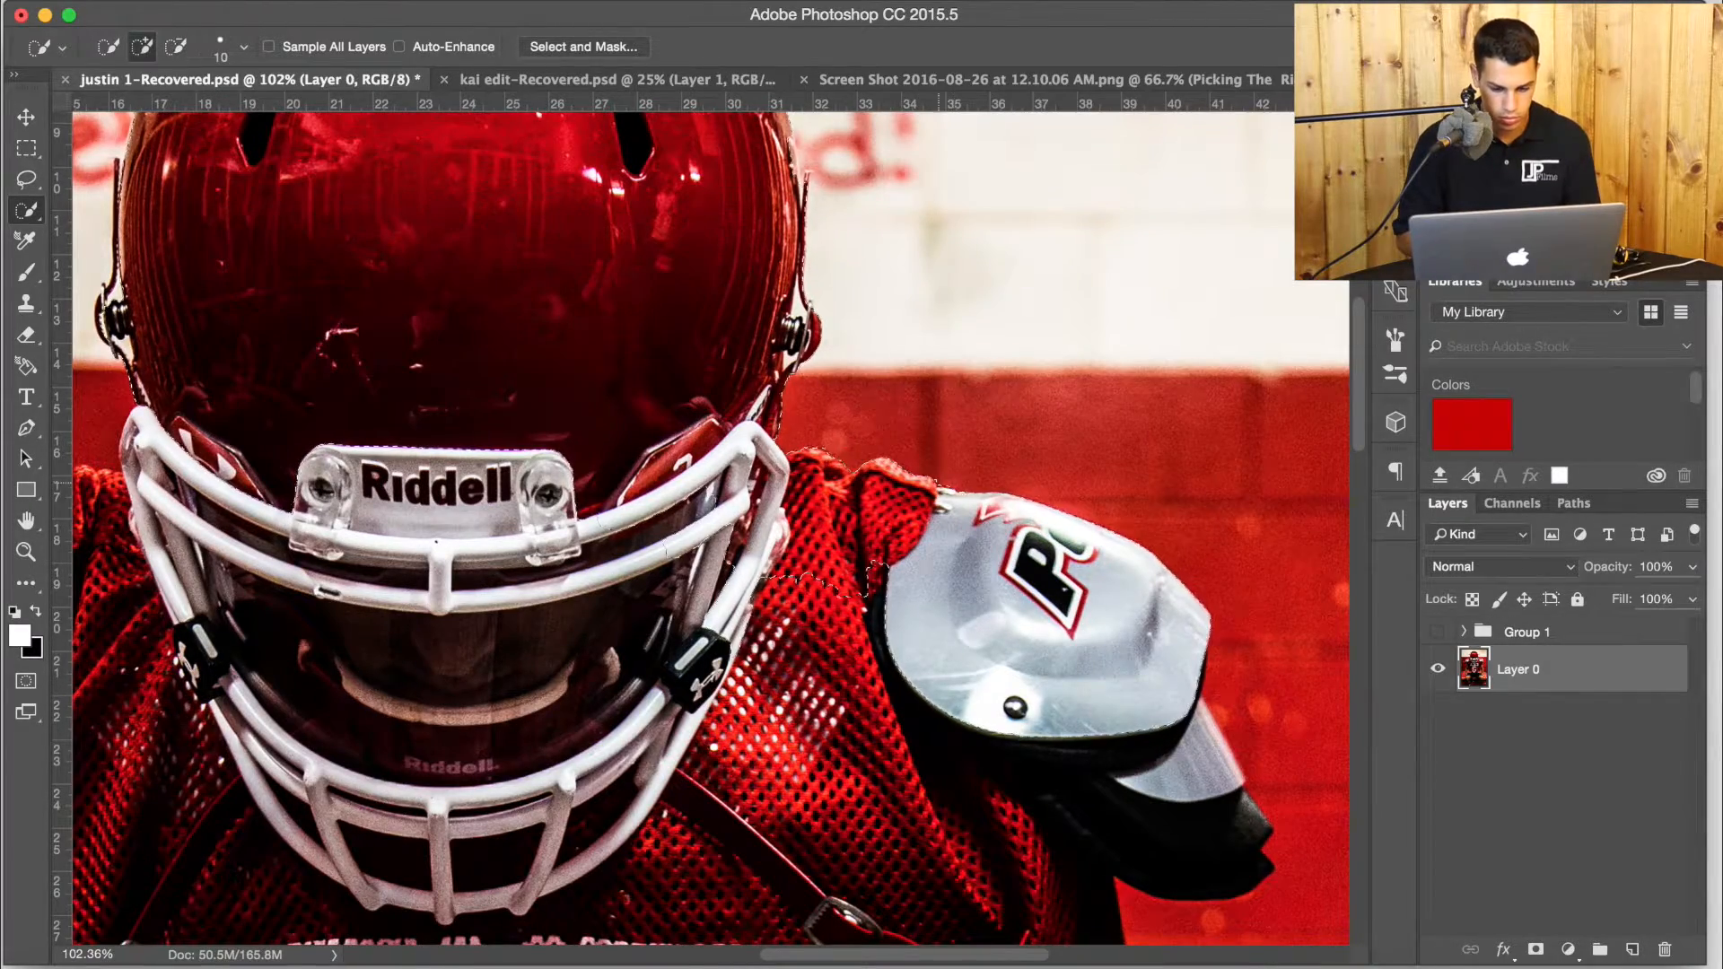
{"action": "scroll", "coordinate": [709, 529], "scroll_direction": "down", "scroll_amount": 3}
{"action": "scroll", "coordinate": [709, 529], "scroll_direction": "right", "scroll_amount": 4}
{"action": "scroll", "coordinate": [682, 521], "scroll_direction": "down", "scroll_amount": 2}
{"action": "scroll", "coordinate": [682, 521], "scroll_direction": "left", "scroll_amount": 2}
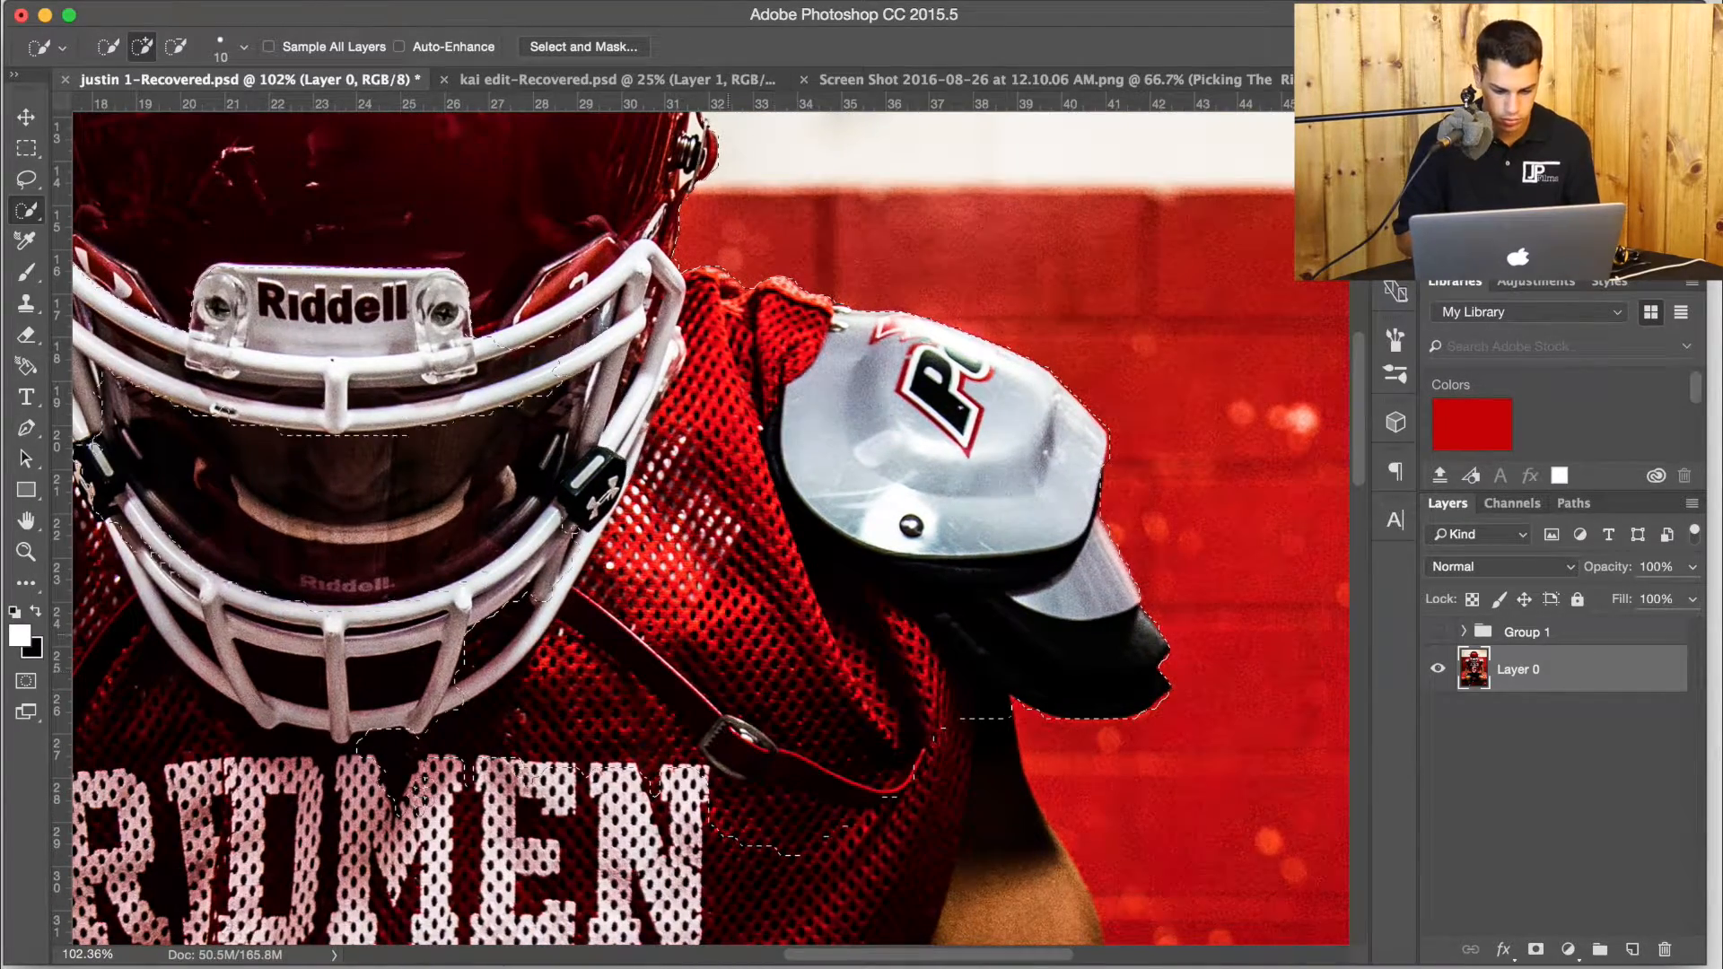
Extend the quick selection down the player's right-hand arm to the wrist and thigh.
{"action": "scroll", "coordinate": [800, 670], "scroll_direction": "down", "scroll_amount": 10}
{"action": "scroll", "coordinate": [799, 670], "scroll_direction": "right", "scroll_amount": 5}
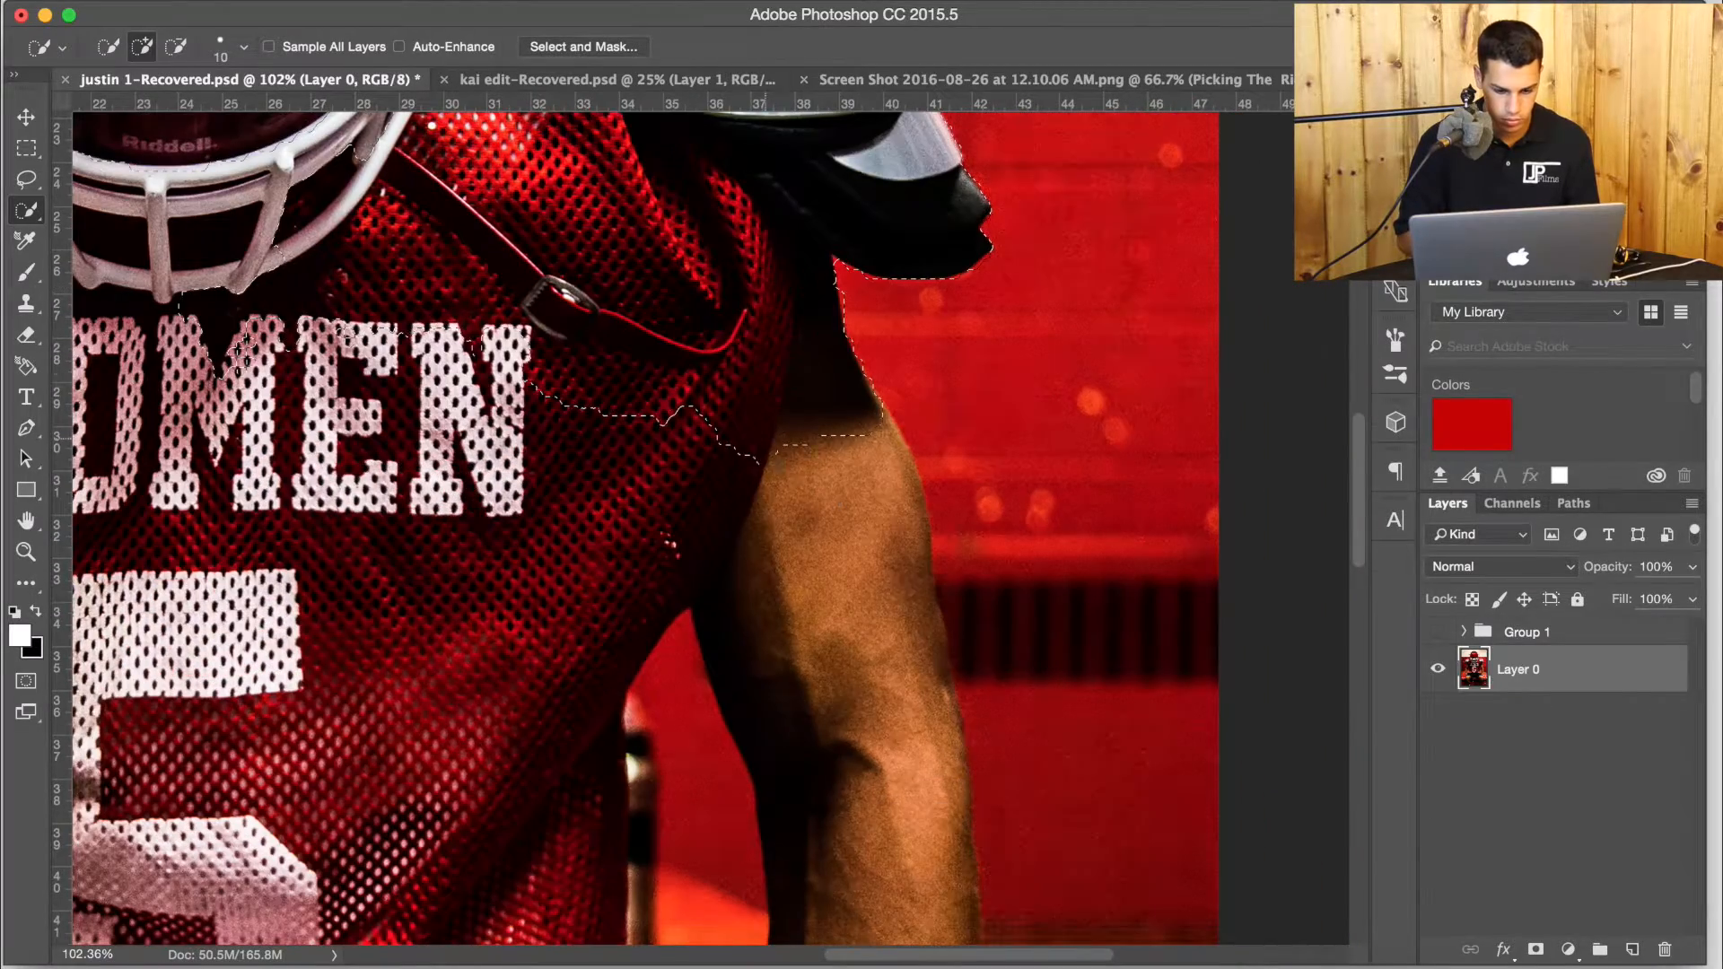
{"action": "scroll", "coordinate": [790, 620], "scroll_direction": "down", "scroll_amount": 10}
{"action": "scroll", "coordinate": [790, 620], "scroll_direction": "right", "scroll_amount": 4}
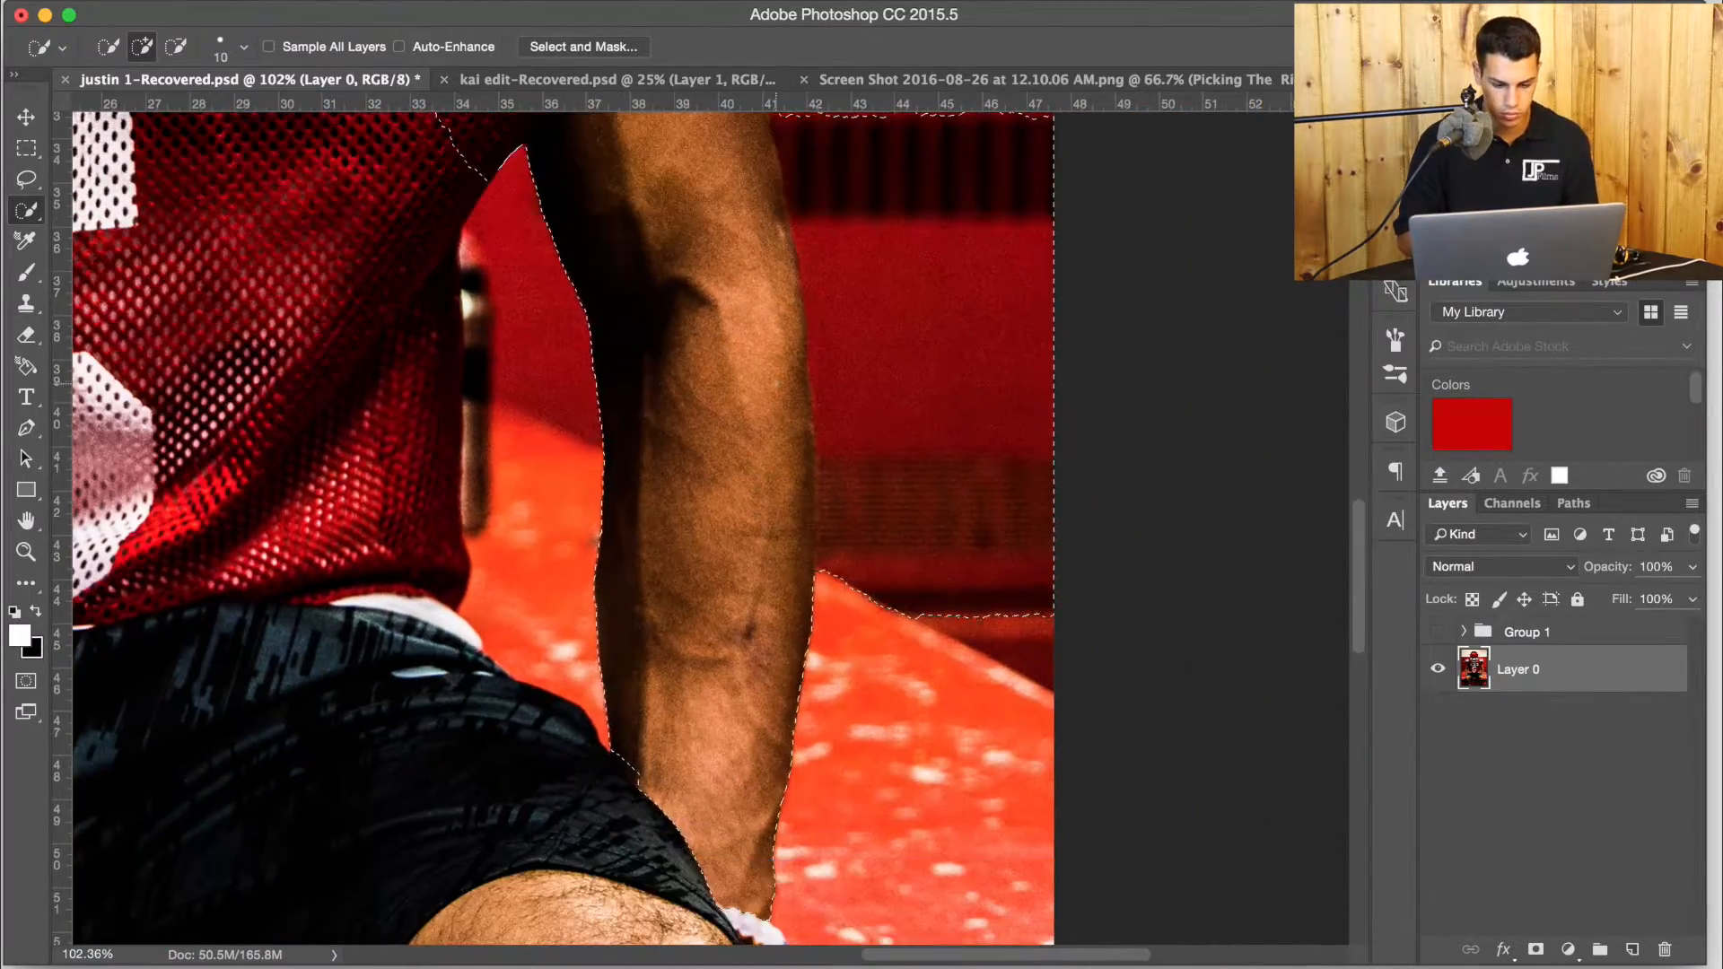
Subtract the wall and bench beside the right-hand arm from the selection so its edge follows the arm.
{"action": "key", "text": "alt"}
{"action": "scroll", "coordinate": [874, 424], "scroll_direction": "up", "scroll_amount": 6}
{"action": "mouse_move", "coordinate": [871, 422]}
{"action": "left_mouse_down"}
{"action": "mouse_move", "coordinate": [823, 419]}
{"action": "mouse_move", "coordinate": [1065, 431]}
{"action": "left_mouse_up"}
{"action": "scroll", "coordinate": [795, 581], "scroll_direction": "down", "scroll_amount": 3}
{"action": "left_click_drag", "start_coordinate": [794, 581], "coordinate": [806, 643]}
{"action": "mouse_move", "coordinate": [915, 588]}
{"action": "left_mouse_down"}
{"action": "mouse_move", "coordinate": [857, 729]}
{"action": "mouse_move", "coordinate": [811, 667]}
{"action": "mouse_move", "coordinate": [799, 427]}
{"action": "left_mouse_up"}
{"action": "left_click", "coordinate": [826, 638], "text": "alt"}
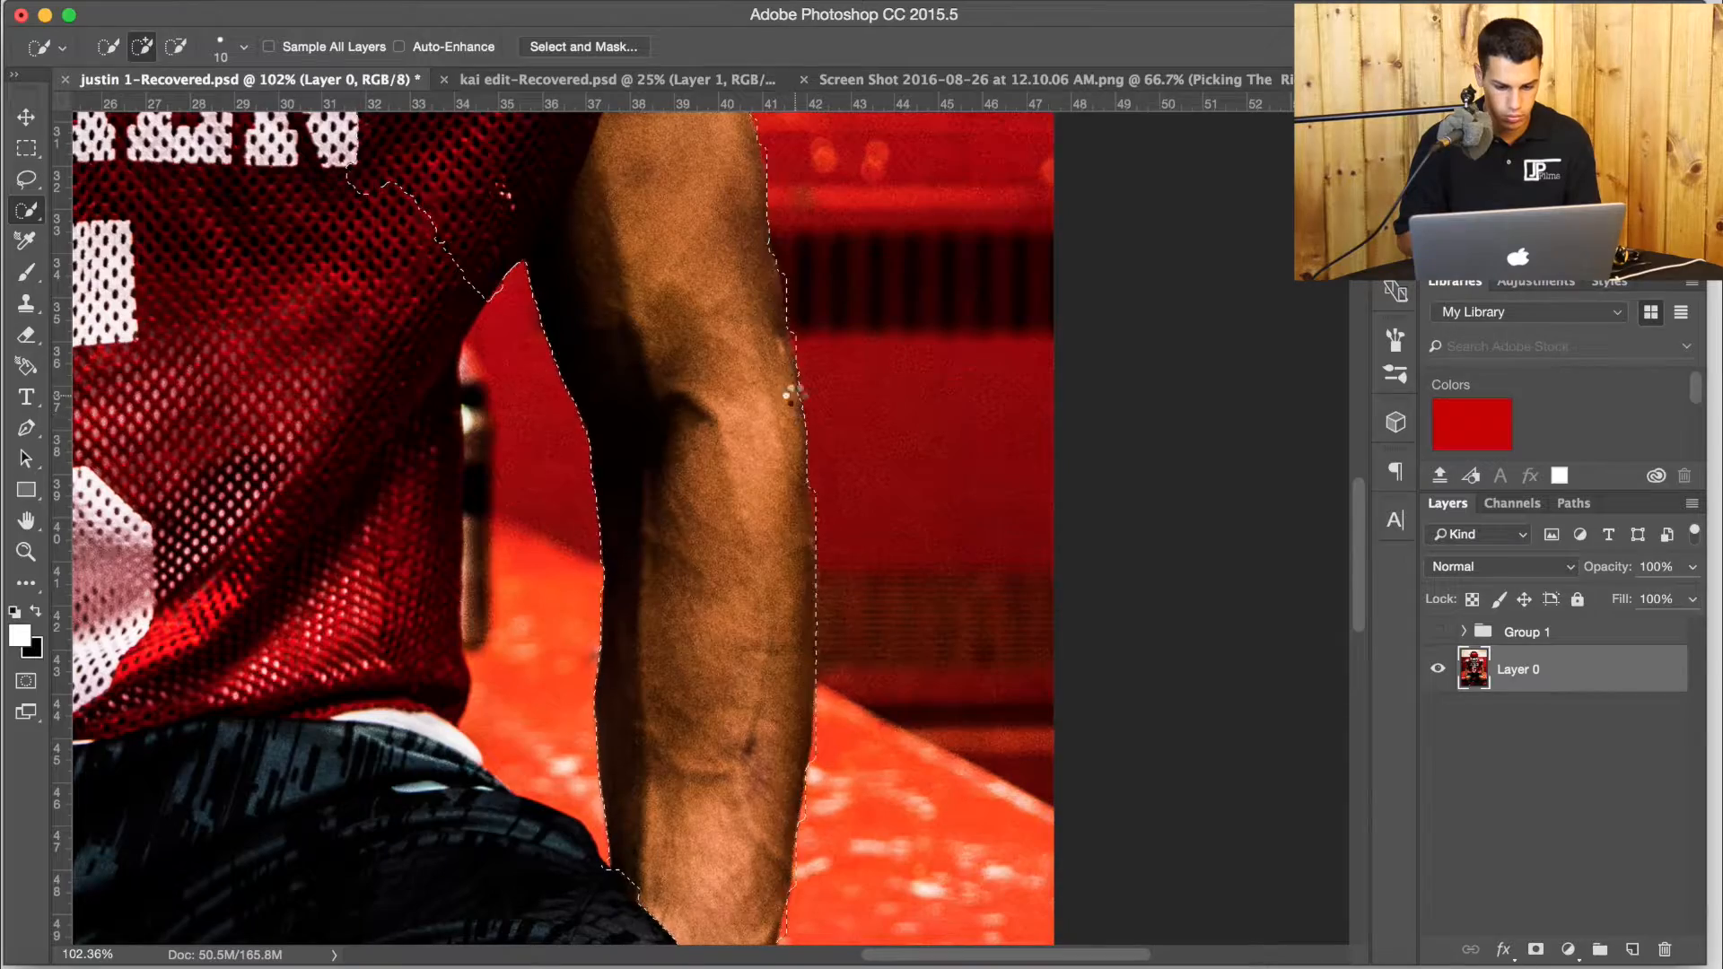
Extend the selection across the jersey's lettering and number down to its hem, leaving out the gap beside the right-hand arm.
{"action": "scroll", "coordinate": [789, 400], "scroll_direction": "down", "scroll_amount": 6}
{"action": "scroll", "coordinate": [790, 400], "scroll_direction": "left", "scroll_amount": 4}
{"action": "scroll", "coordinate": [669, 529], "scroll_direction": "up", "scroll_amount": 8}
{"action": "scroll", "coordinate": [669, 530], "scroll_direction": "left", "scroll_amount": 7}
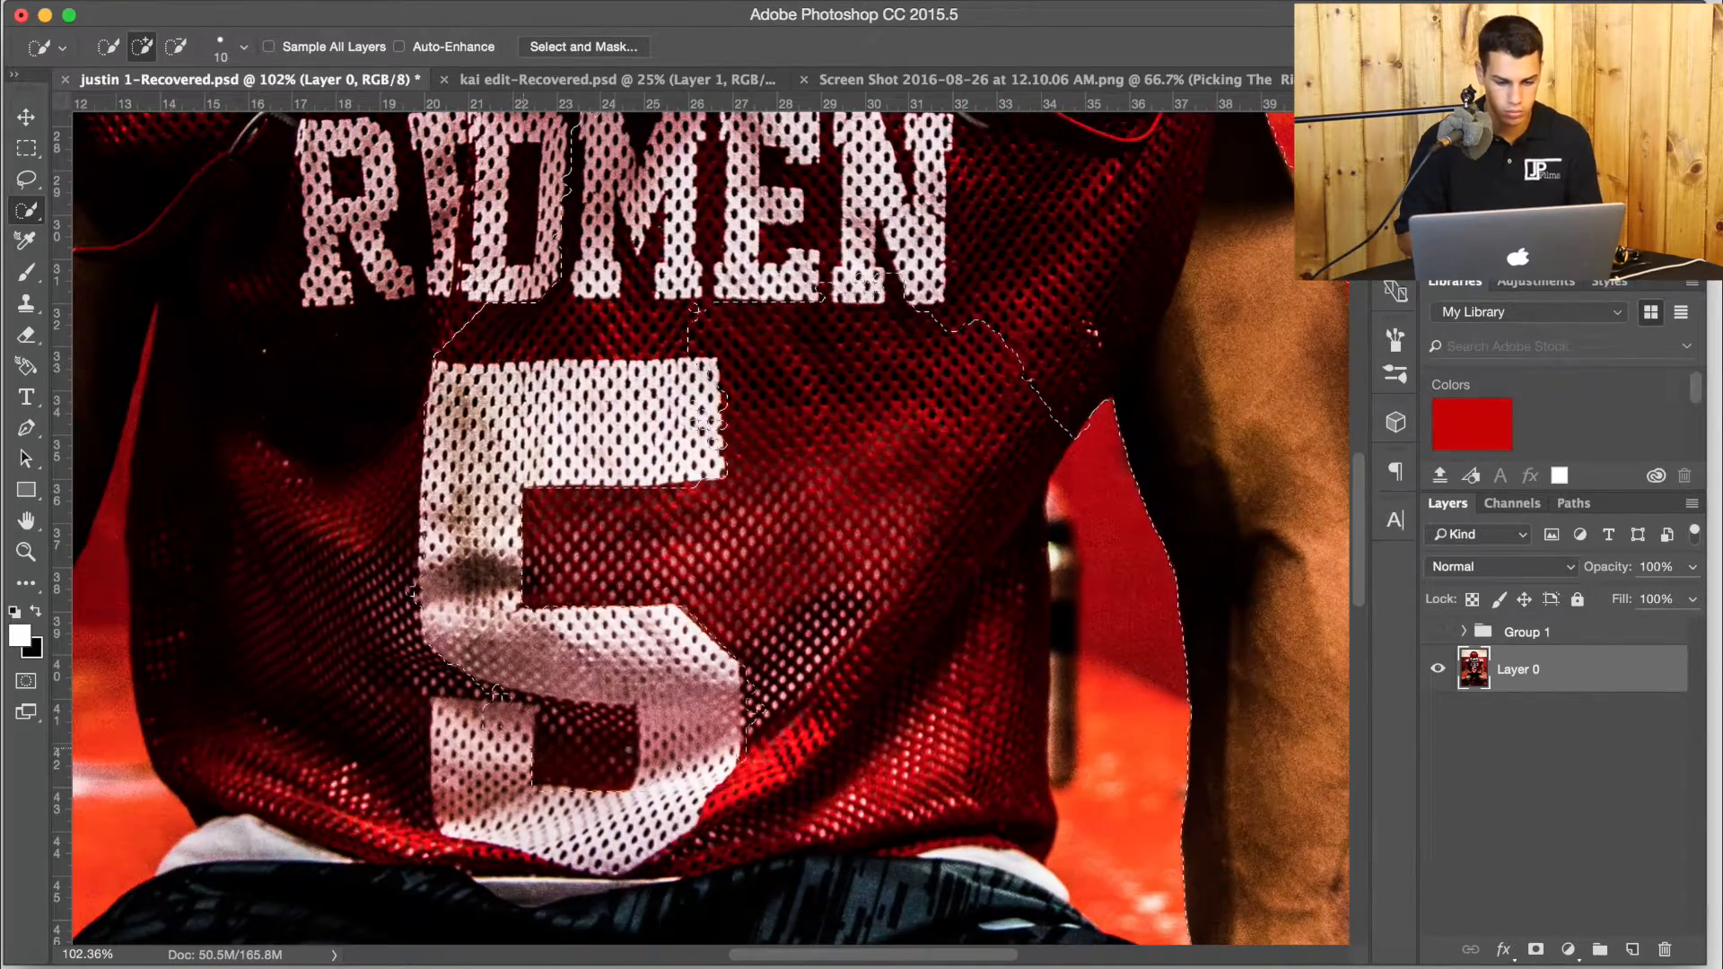
{"action": "key", "text": "alt"}
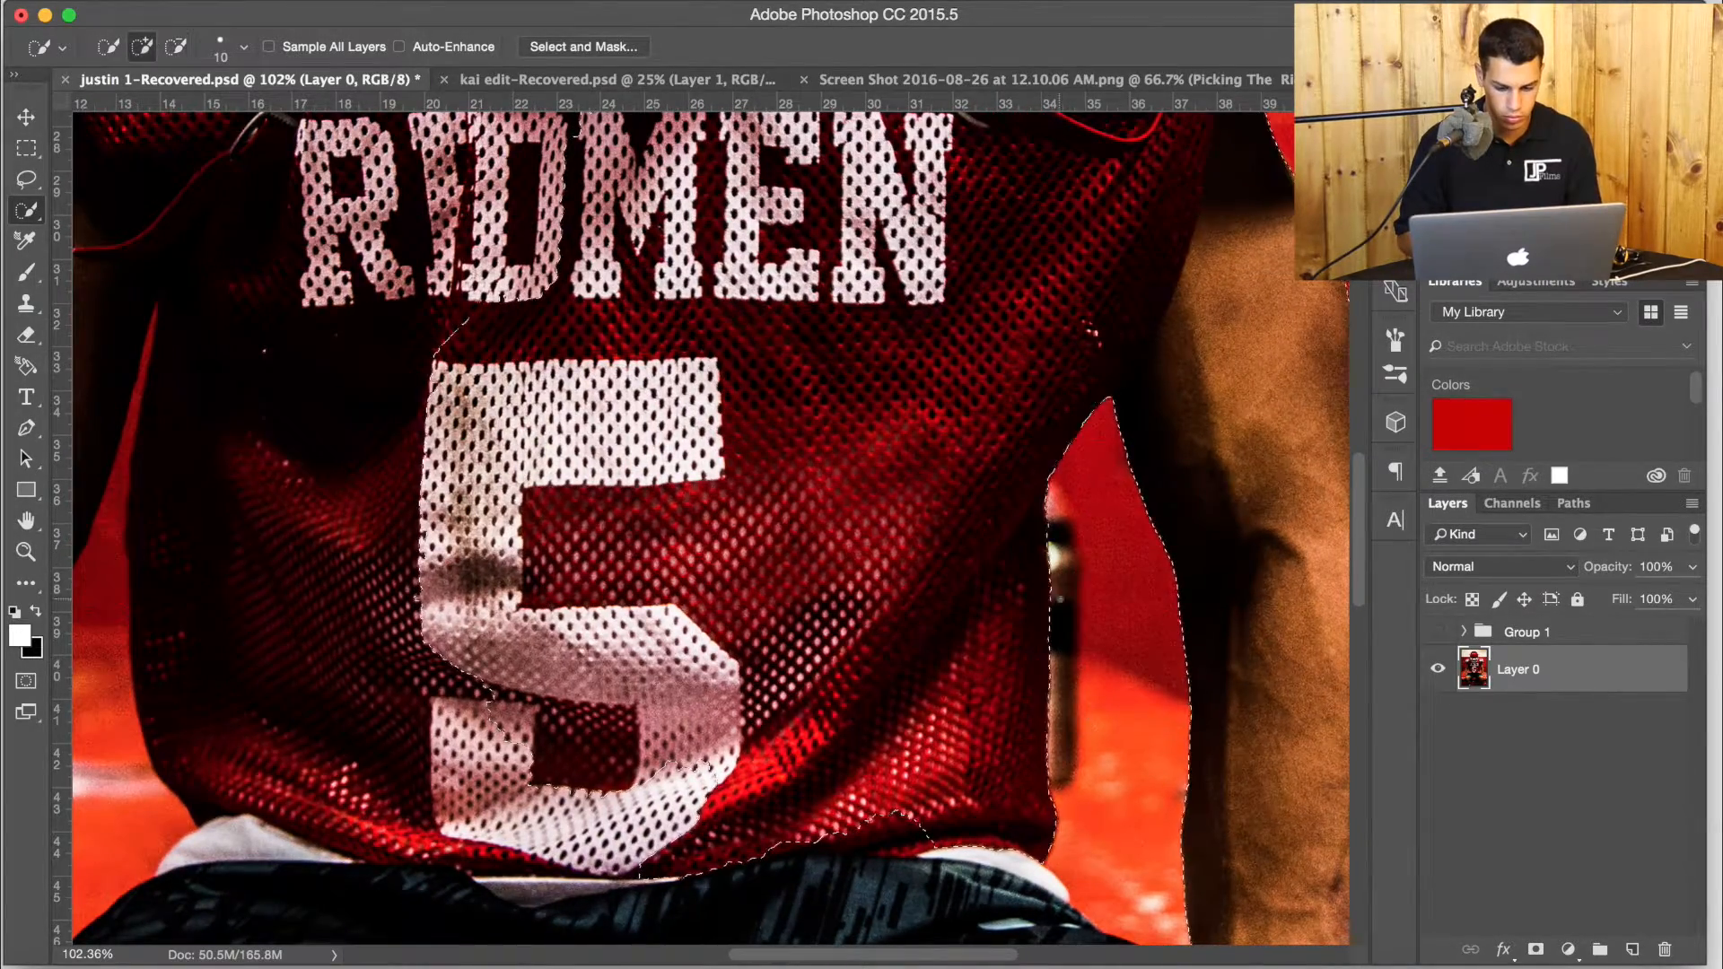
Add the left-hand shoulder pad and jersey sleeve to the selection.
{"action": "scroll", "coordinate": [709, 530], "scroll_direction": "up", "scroll_amount": 8}
{"action": "scroll", "coordinate": [709, 530], "scroll_direction": "left", "scroll_amount": 6}
{"action": "scroll", "coordinate": [741, 530], "scroll_direction": "up", "scroll_amount": 3}
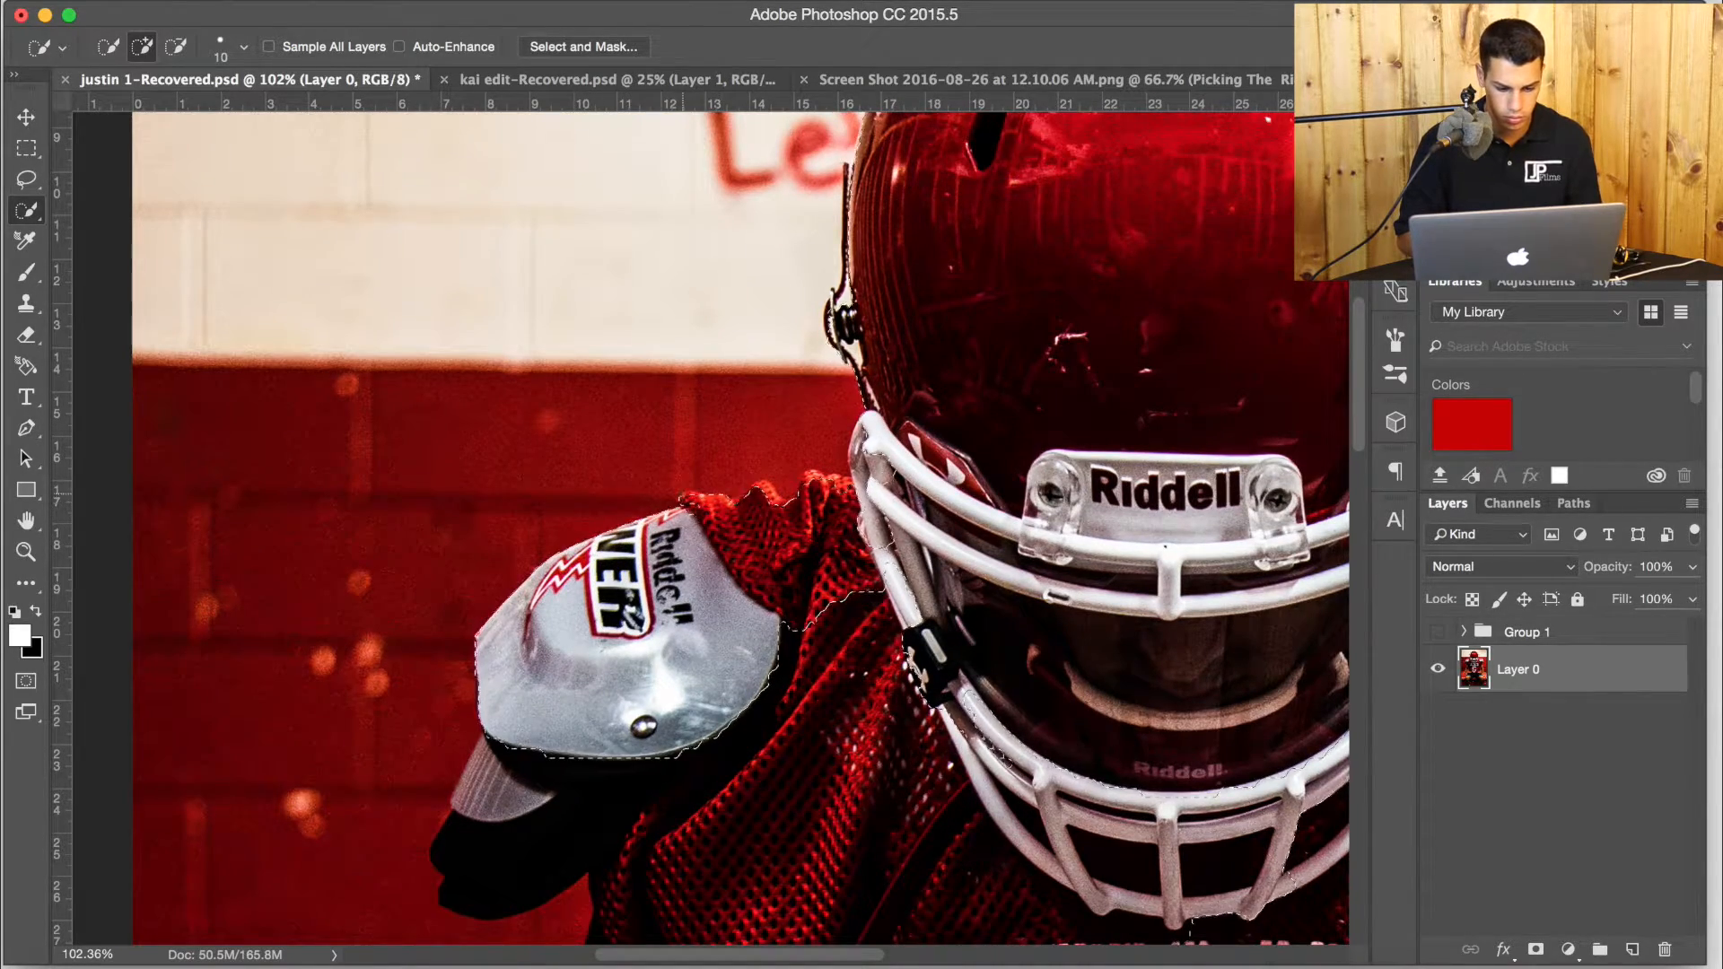
{"action": "scroll", "coordinate": [709, 529], "scroll_direction": "down", "scroll_amount": 4}
{"action": "scroll", "coordinate": [709, 529], "scroll_direction": "left", "scroll_amount": 2}
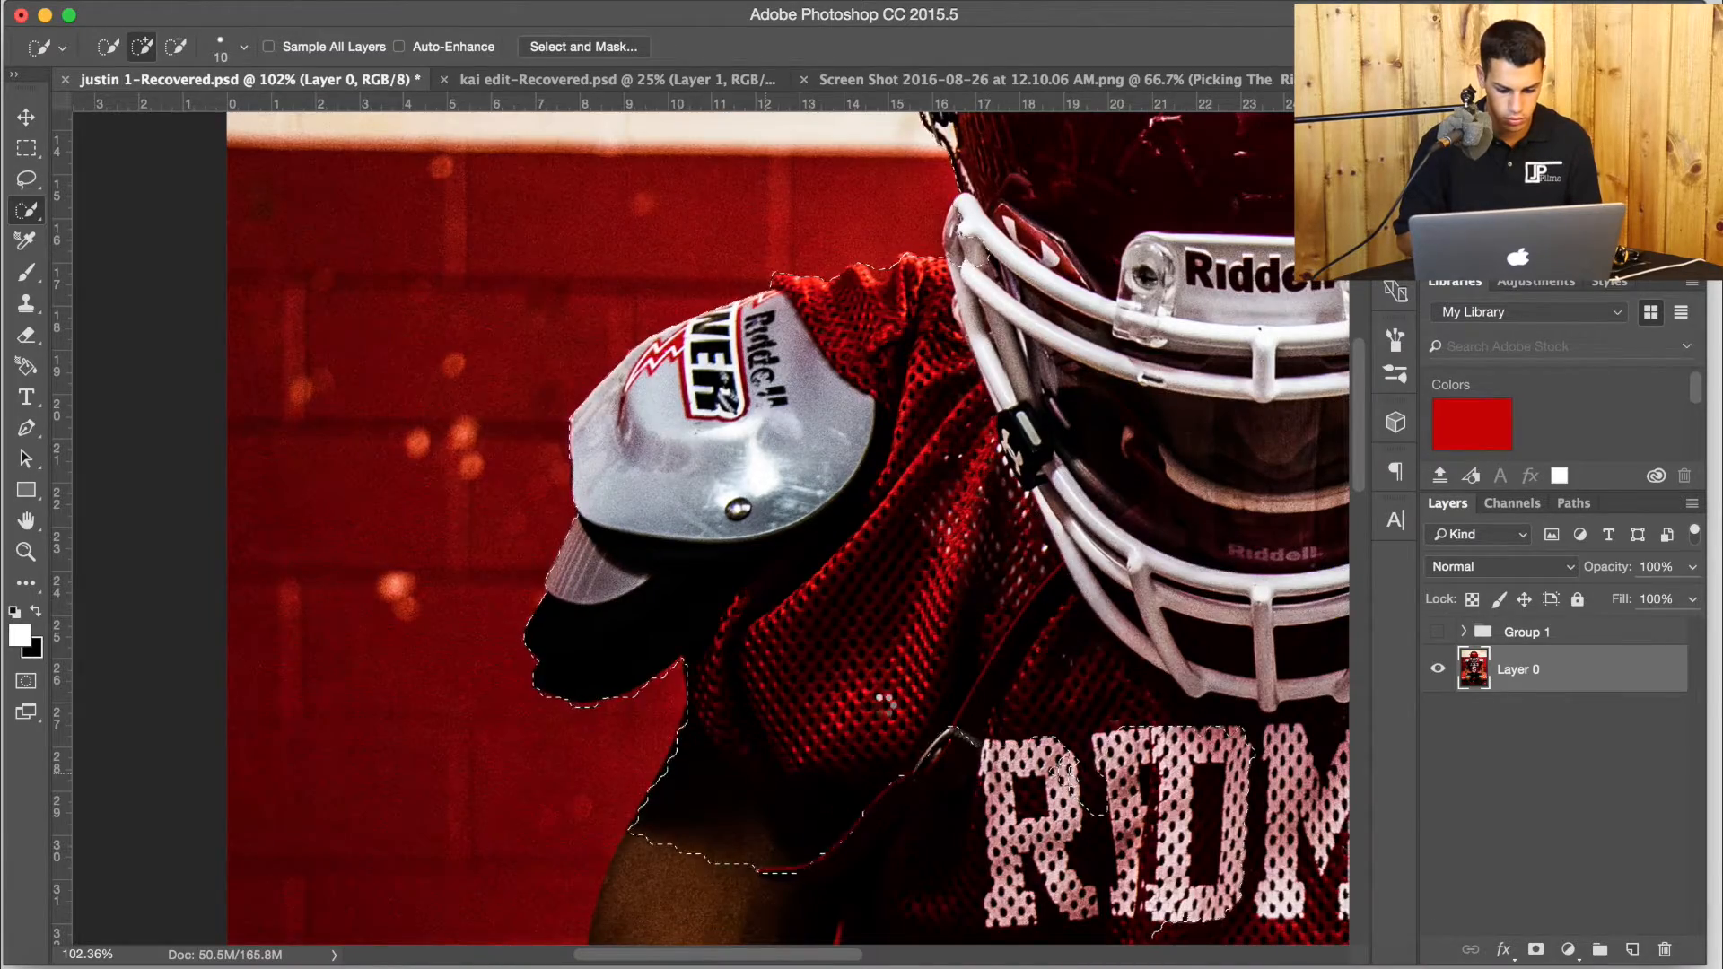
Extend the selection down the player's left-hand arm.
{"action": "scroll", "coordinate": [710, 530], "scroll_direction": "down", "scroll_amount": 5}
{"action": "scroll", "coordinate": [709, 530], "scroll_direction": "right", "scroll_amount": 8}
{"action": "scroll", "coordinate": [635, 548], "scroll_direction": "left", "scroll_amount": 8}
{"action": "scroll", "coordinate": [635, 547], "scroll_direction": "down", "scroll_amount": 3}
{"action": "left_click", "coordinate": [634, 547]}
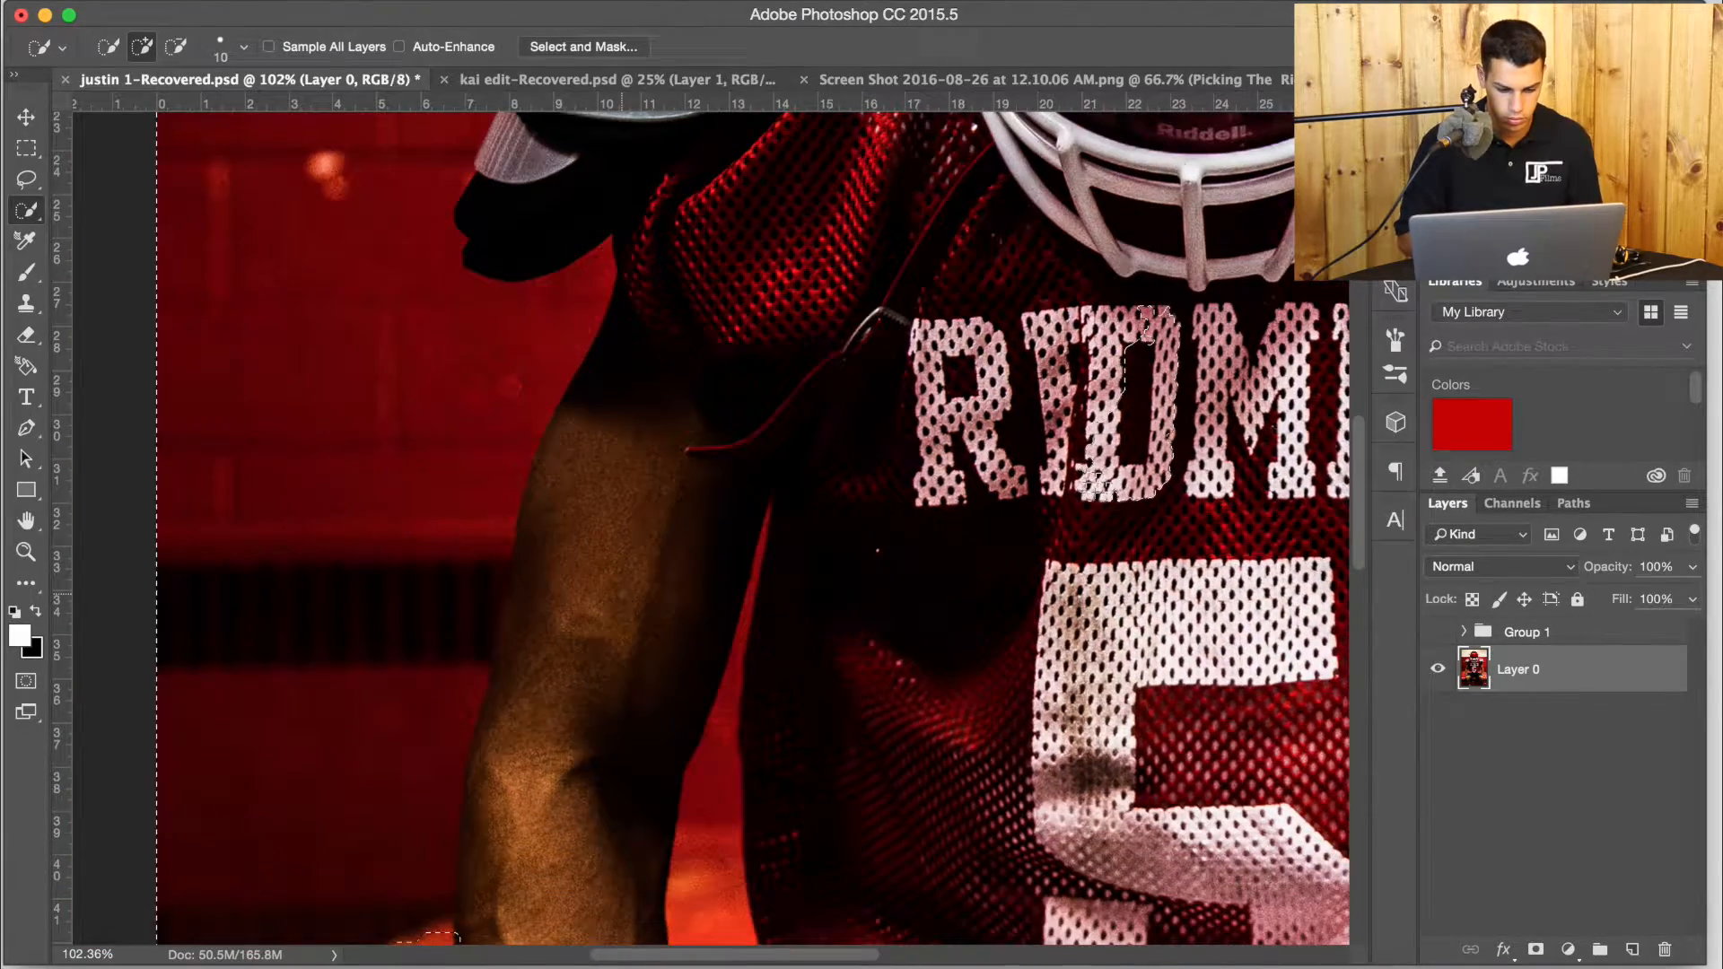
Subtract the wall and bench beside the left-hand arm from the selection, using a larger brush for the open background areas.
{"action": "key", "text": "bracketright"}
{"action": "key", "text": "bracketright"}
{"action": "key", "text": "bracketright"}
{"action": "key", "text": "bracketright"}
{"action": "key", "text": "bracketright"}
{"action": "left_click_drag", "start_coordinate": [307, 476], "coordinate": [269, 766]}
{"action": "scroll", "coordinate": [628, 547], "scroll_direction": "down", "scroll_amount": 1}
{"action": "key", "text": "bracketleft"}
{"action": "key", "text": "bracketleft"}
{"action": "key", "text": "bracketleft"}
{"action": "key", "text": "bracketleft"}
{"action": "key", "text": "bracketleft"}
{"action": "scroll", "coordinate": [628, 547], "scroll_direction": "down", "scroll_amount": 5}
{"action": "mouse_move", "coordinate": [530, 477]}
{"action": "left_mouse_down"}
{"action": "mouse_move", "coordinate": [479, 535]}
{"action": "mouse_move", "coordinate": [480, 375]}
{"action": "mouse_move", "coordinate": [466, 549]}
{"action": "left_mouse_up"}
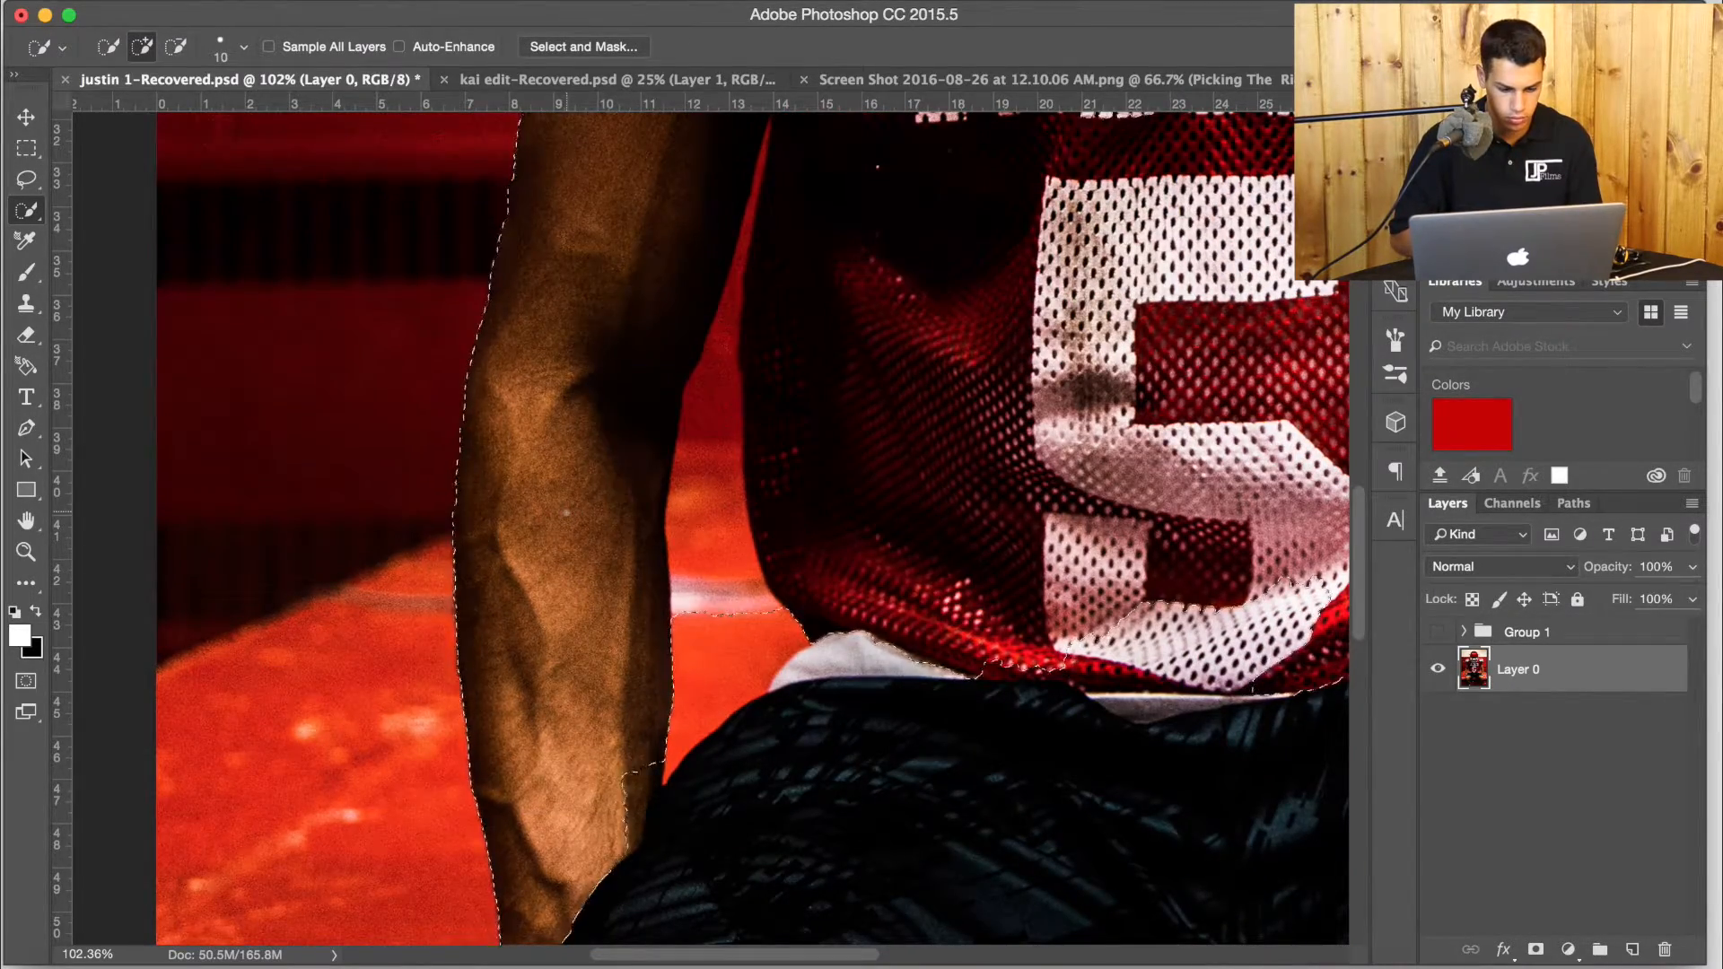
Extend the selection over the shorts and waistband up to both thighs.
{"action": "scroll", "coordinate": [466, 549], "scroll_direction": "down", "scroll_amount": 5}
{"action": "scroll", "coordinate": [466, 550], "scroll_direction": "right", "scroll_amount": 2}
{"action": "left_click_drag", "start_coordinate": [1131, 511], "coordinate": [985, 488]}
{"action": "scroll", "coordinate": [985, 489], "scroll_direction": "up", "scroll_amount": 2}
{"action": "scroll", "coordinate": [984, 488], "scroll_direction": "right", "scroll_amount": 2}
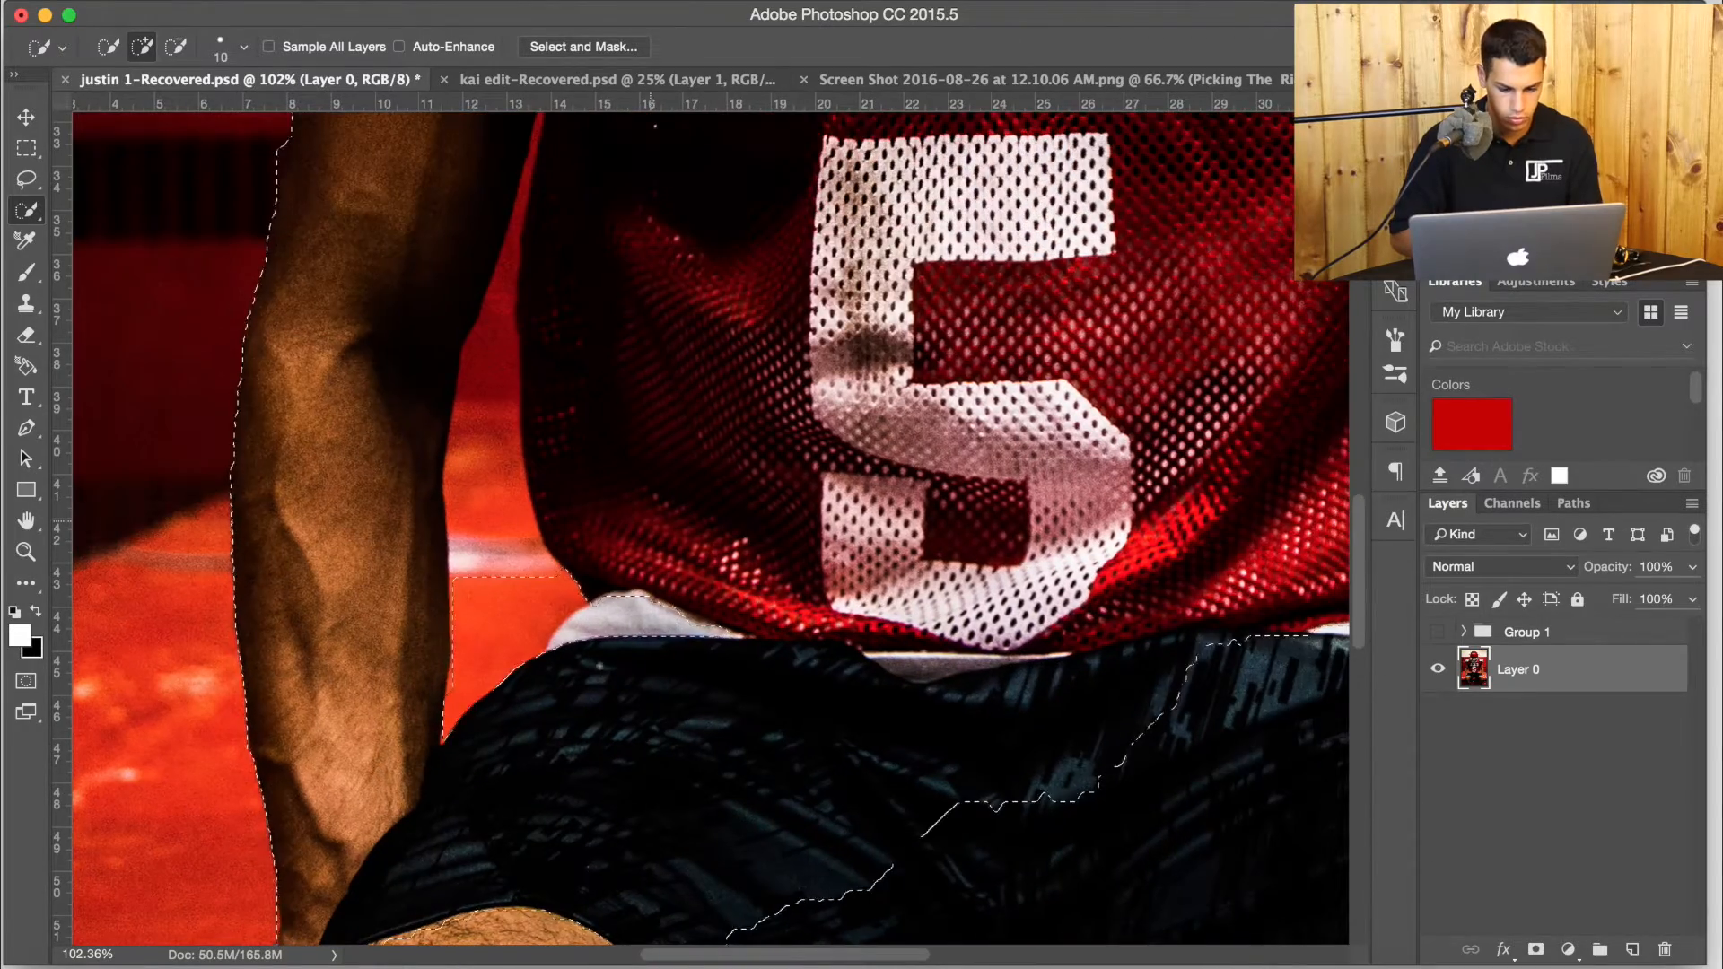
{"action": "scroll", "coordinate": [985, 488], "scroll_direction": "down", "scroll_amount": 5}
{"action": "scroll", "coordinate": [985, 488], "scroll_direction": "right", "scroll_amount": 6}
{"action": "left_click_drag", "start_coordinate": [612, 154], "coordinate": [979, 490]}
{"action": "scroll", "coordinate": [979, 489], "scroll_direction": "up", "scroll_amount": 9}
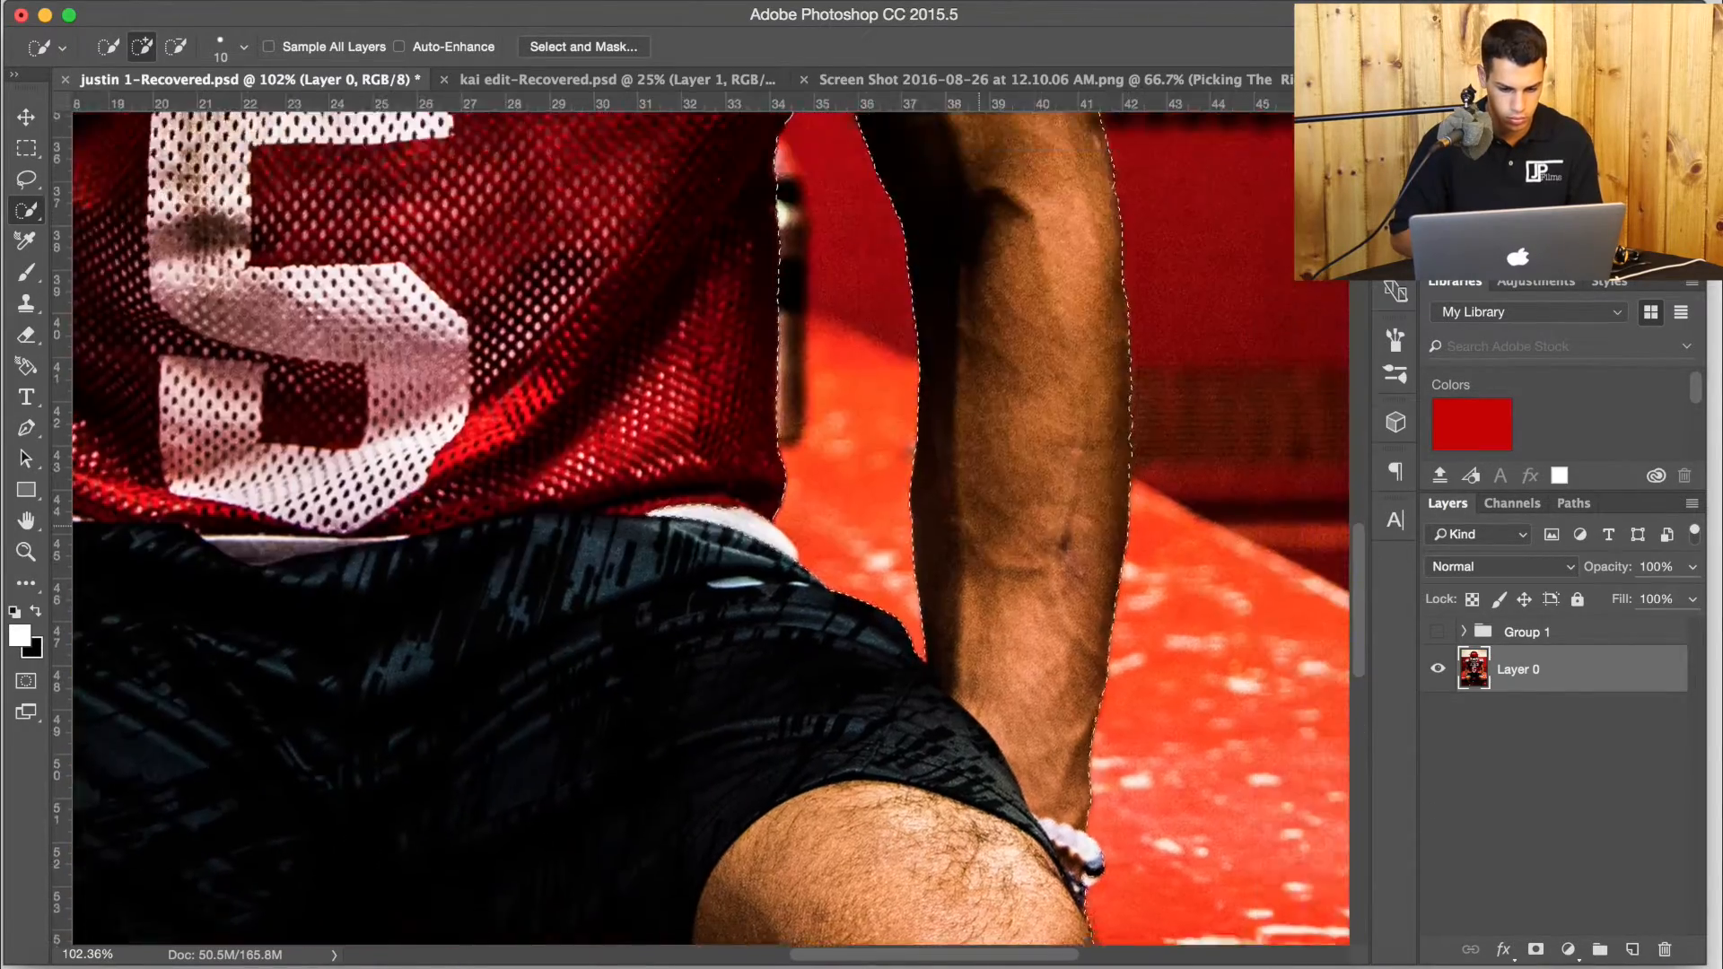
Refine the selection along the left-hand knee and lower leg, down to the image's bottom edge.
{"action": "scroll", "coordinate": [980, 490], "scroll_direction": "left", "scroll_amount": 5}
{"action": "scroll", "coordinate": [979, 490], "scroll_direction": "down", "scroll_amount": 5}
{"action": "scroll", "coordinate": [979, 489], "scroll_direction": "down", "scroll_amount": 10}
{"action": "scroll", "coordinate": [980, 489], "scroll_direction": "left", "scroll_amount": 2}
{"action": "scroll", "coordinate": [979, 489], "scroll_direction": "up", "scroll_amount": 5}
{"action": "scroll", "coordinate": [979, 489], "scroll_direction": "down", "scroll_amount": 5}
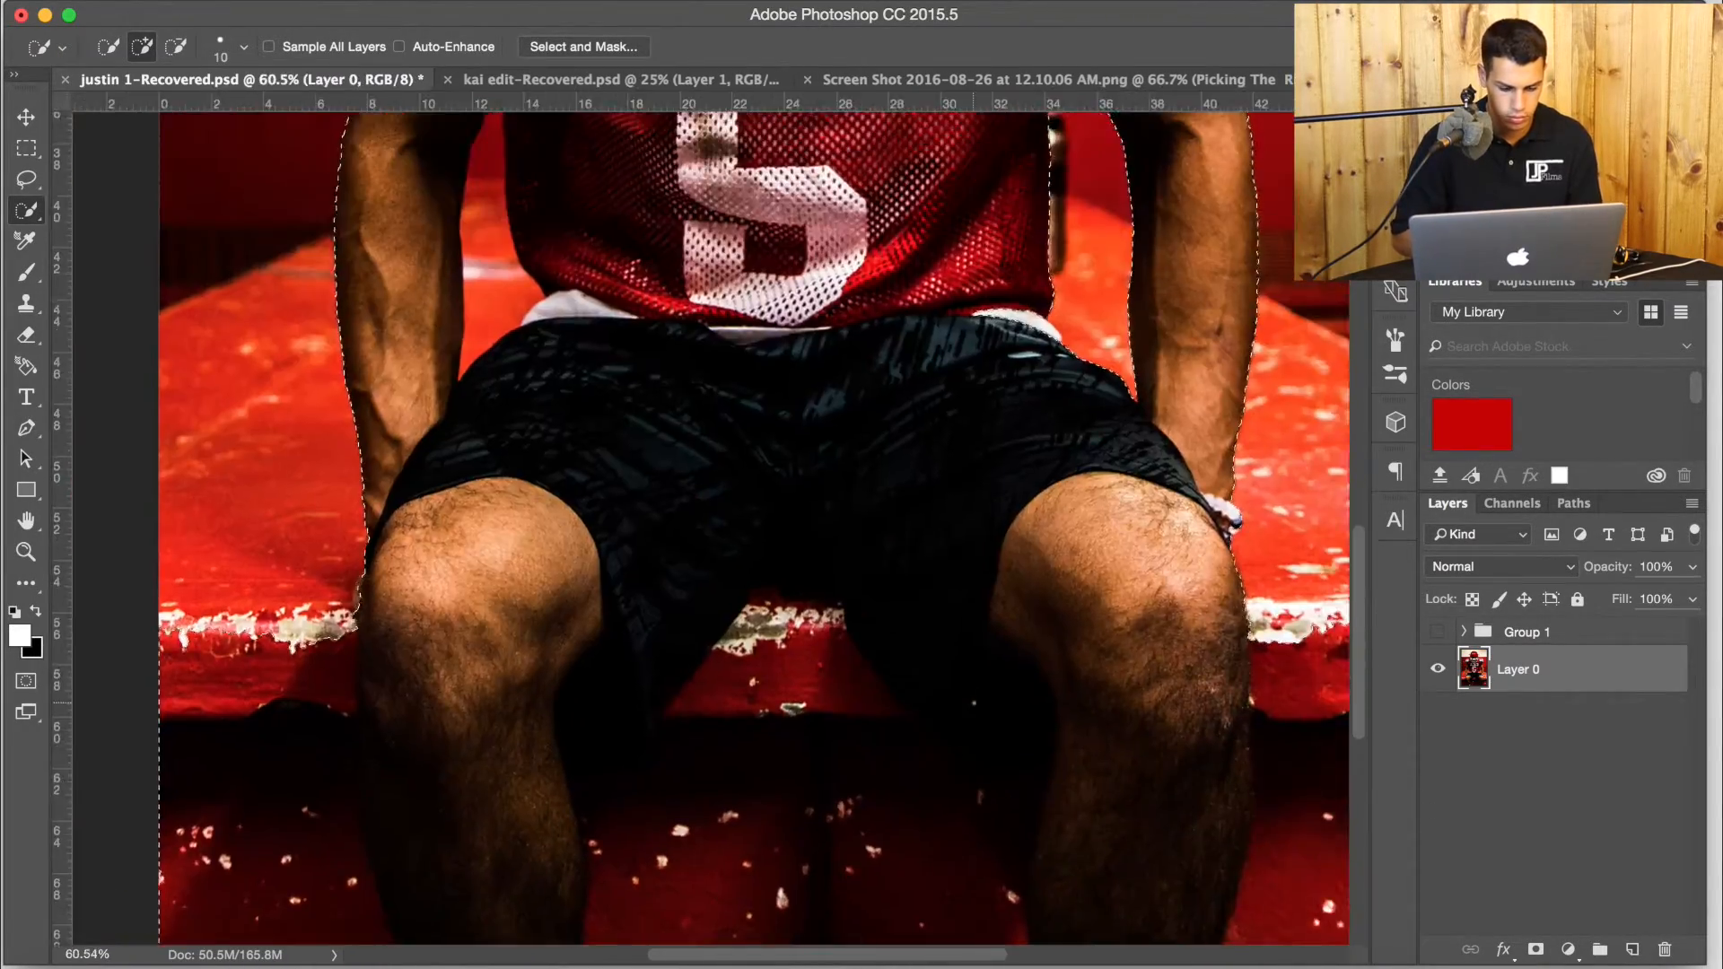
{"action": "scroll", "coordinate": [979, 489], "scroll_direction": "down", "scroll_amount": 4}
{"action": "left_click_drag", "start_coordinate": [368, 492], "coordinate": [377, 611]}
{"action": "mouse_move", "coordinate": [500, 510]}
{"action": "left_mouse_down"}
{"action": "mouse_move", "coordinate": [498, 628]}
{"action": "mouse_move", "coordinate": [451, 559]}
{"action": "mouse_move", "coordinate": [448, 619]}
{"action": "left_mouse_up"}
{"action": "scroll", "coordinate": [451, 611], "scroll_direction": "right", "scroll_amount": 5}
{"action": "scroll", "coordinate": [451, 611], "scroll_direction": "up", "scroll_amount": 2}
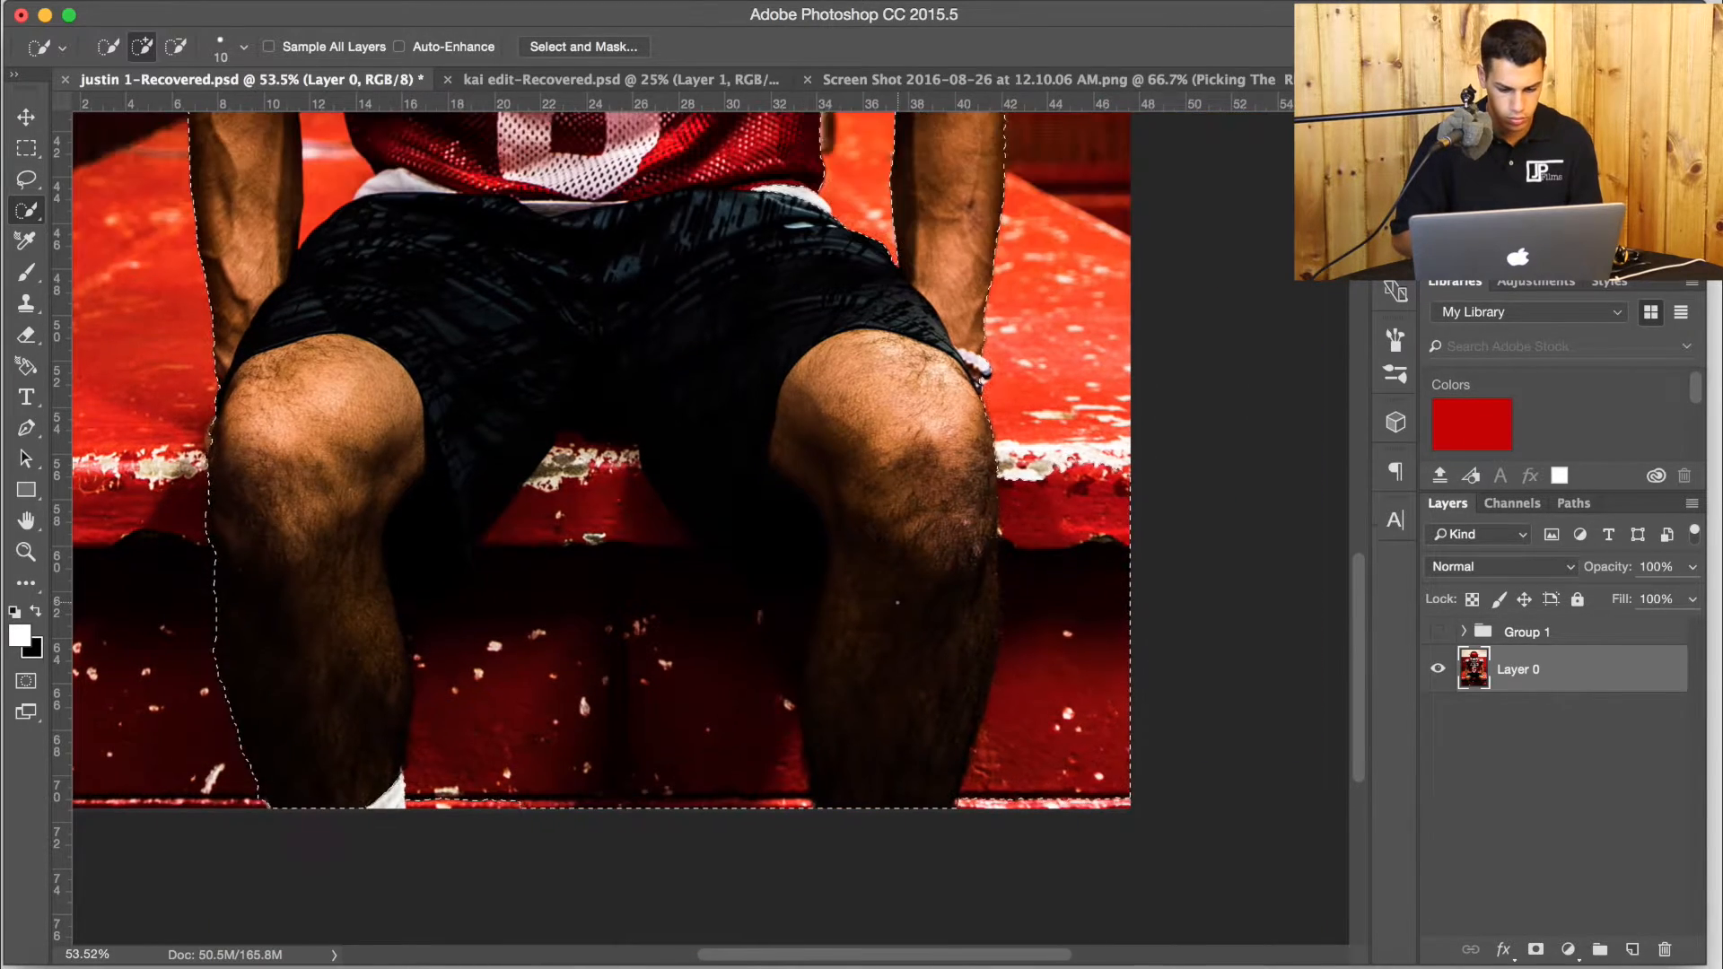
Clean up the selection around the right-hand leg and subtract the bench area between the legs.
{"action": "left_click_drag", "start_coordinate": [1012, 490], "coordinate": [1050, 673]}
{"action": "left_click_drag", "start_coordinate": [468, 763], "coordinate": [588, 548]}
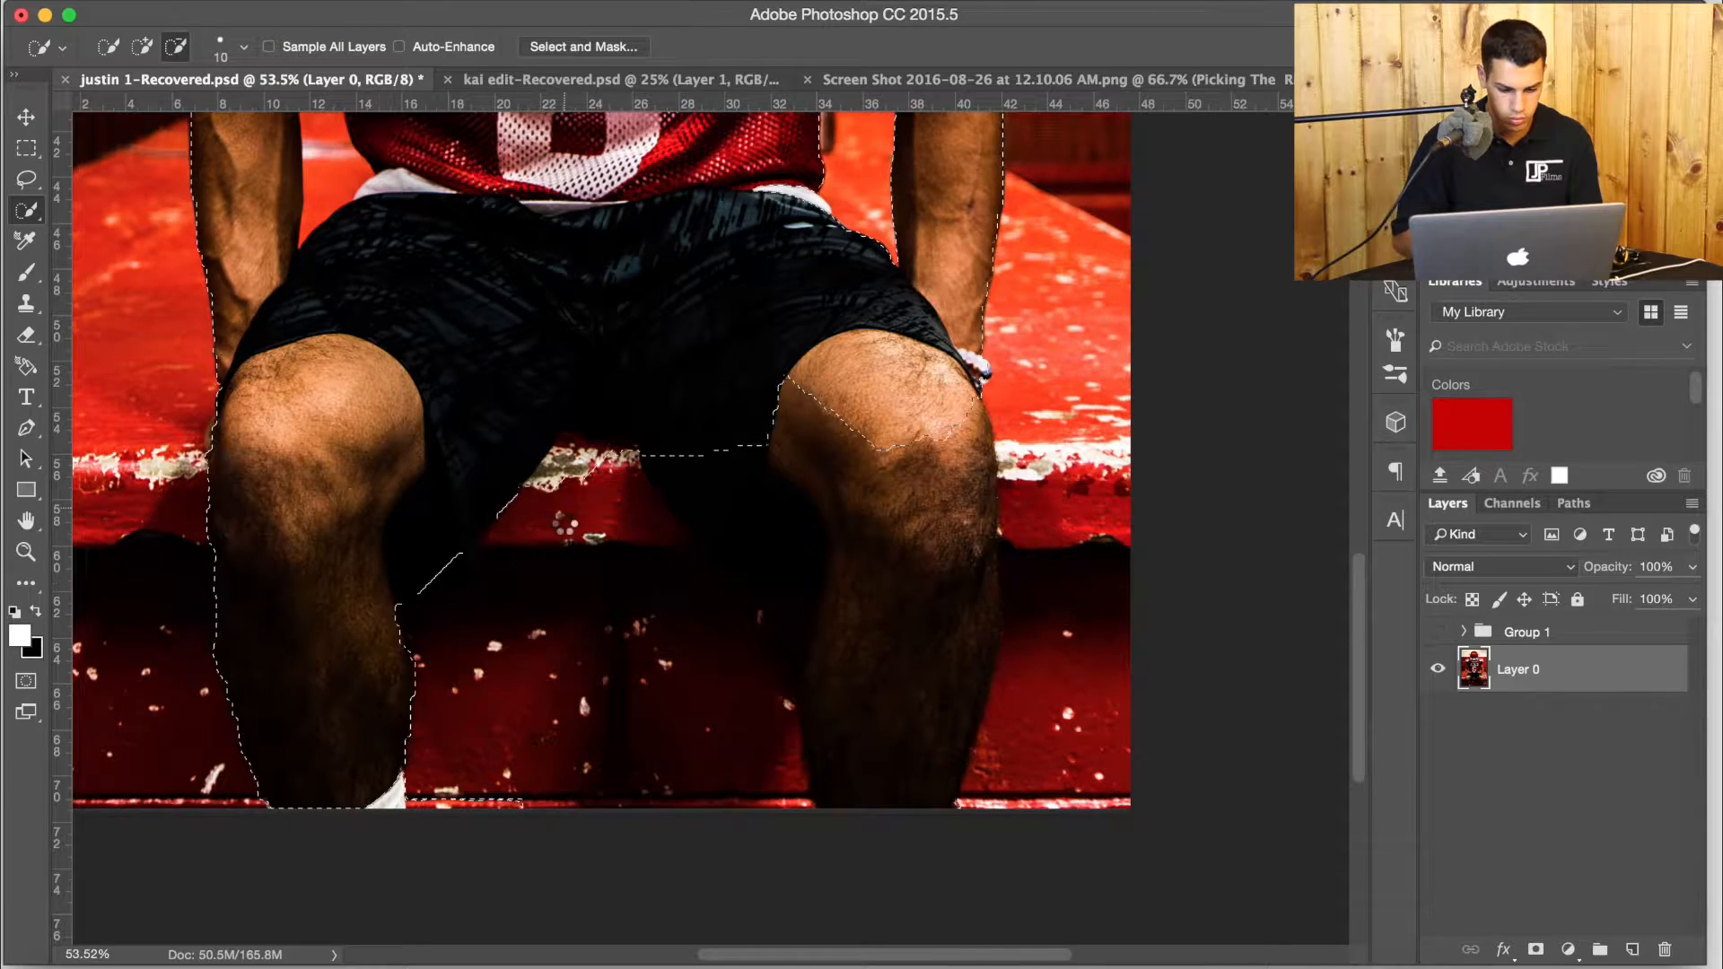
{"action": "mouse_move", "coordinate": [848, 417]}
{"action": "left_mouse_down"}
{"action": "mouse_move", "coordinate": [884, 499]}
{"action": "mouse_move", "coordinate": [884, 718]}
{"action": "left_mouse_up"}
{"action": "left_click_drag", "start_coordinate": [660, 521], "coordinate": [709, 629]}
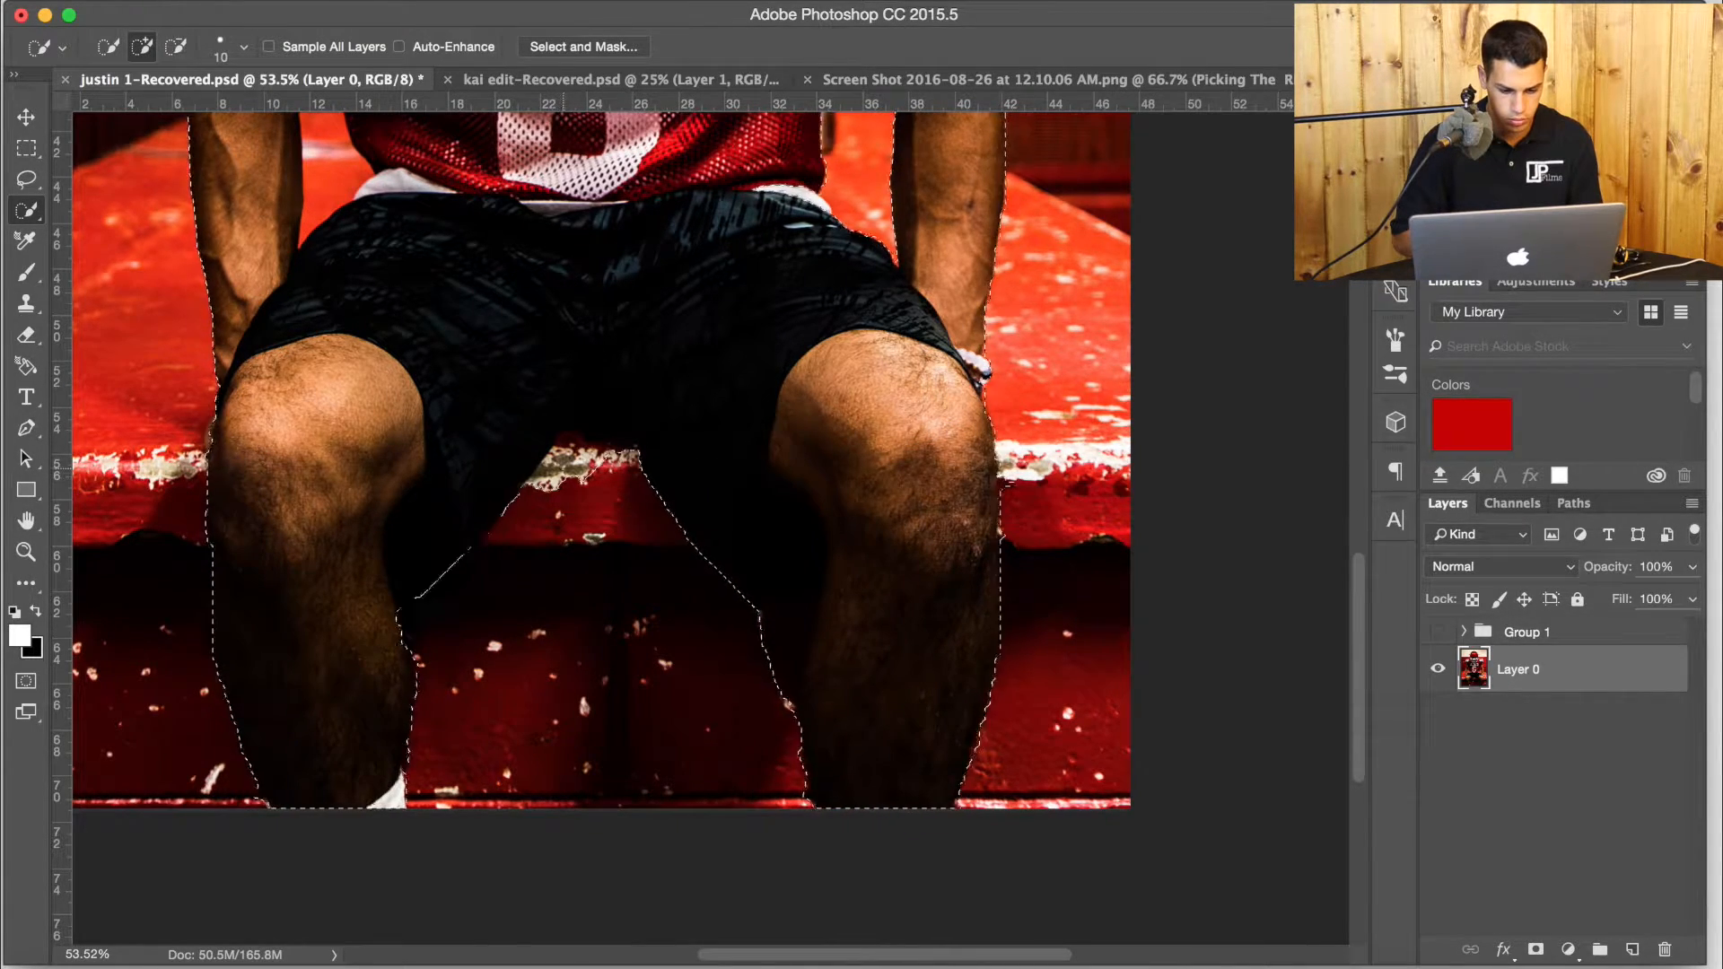
{"action": "left_click_drag", "start_coordinate": [579, 481], "coordinate": [541, 494]}
{"action": "key", "text": "super+0"}
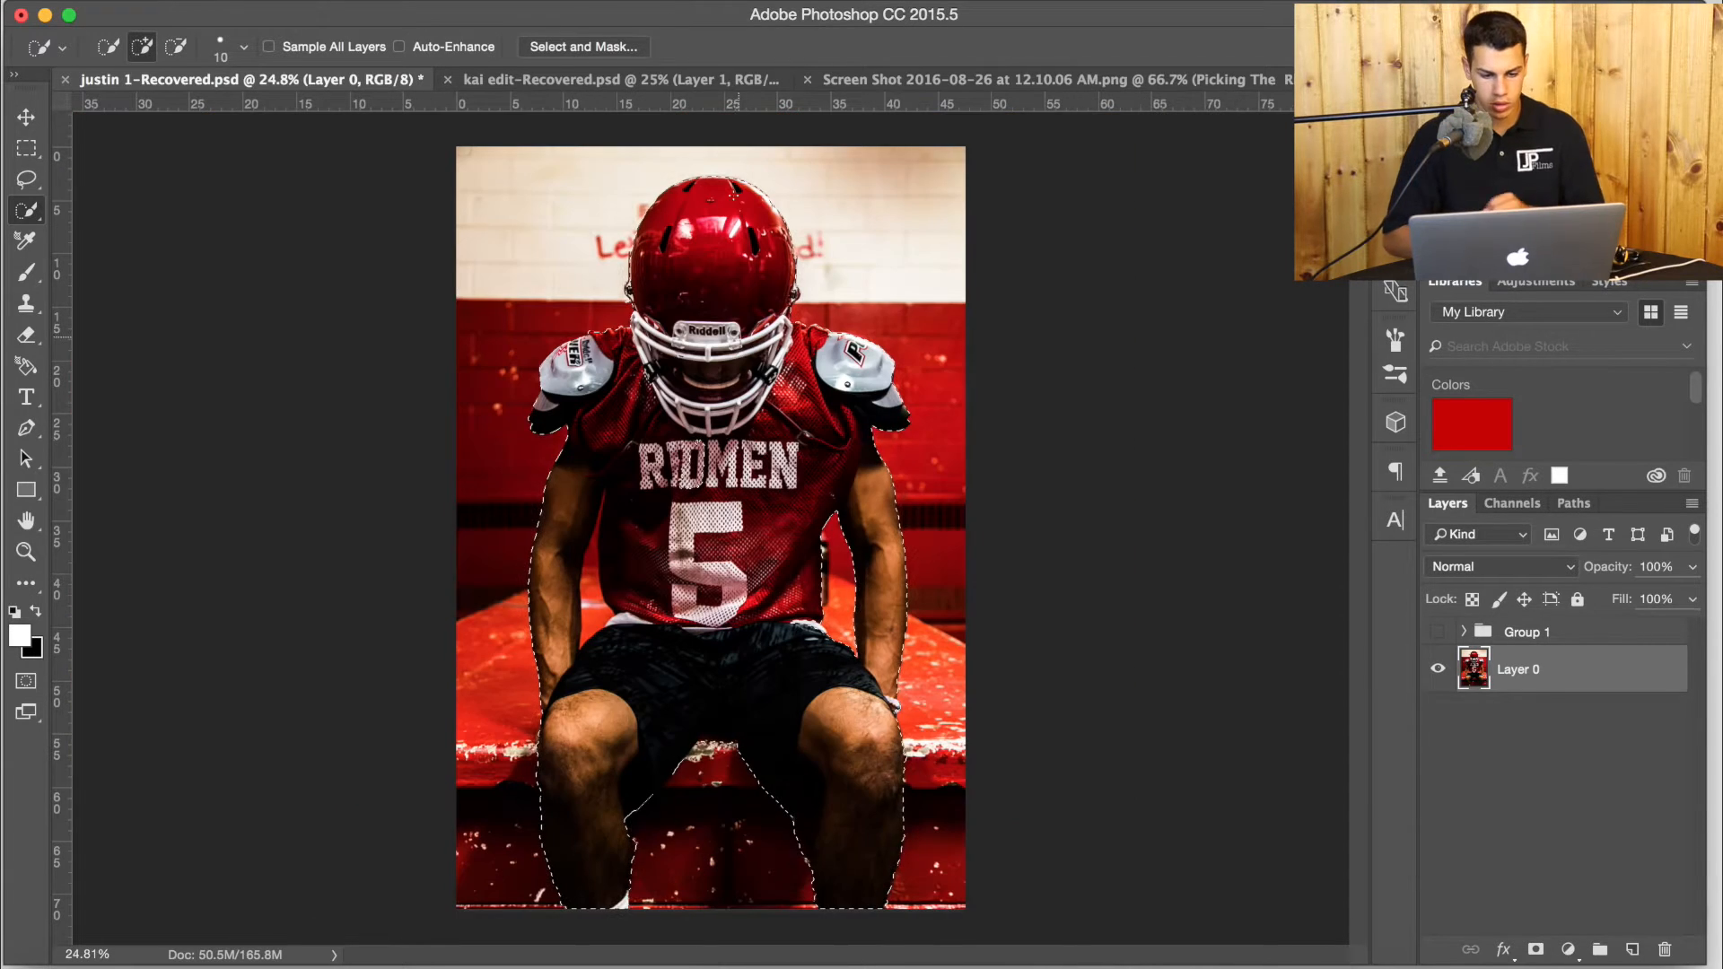
Refine the player selection in Select and Mask with Smooth 20 and Feather 2.5 px.
{"action": "left_click", "coordinate": [603, 44]}
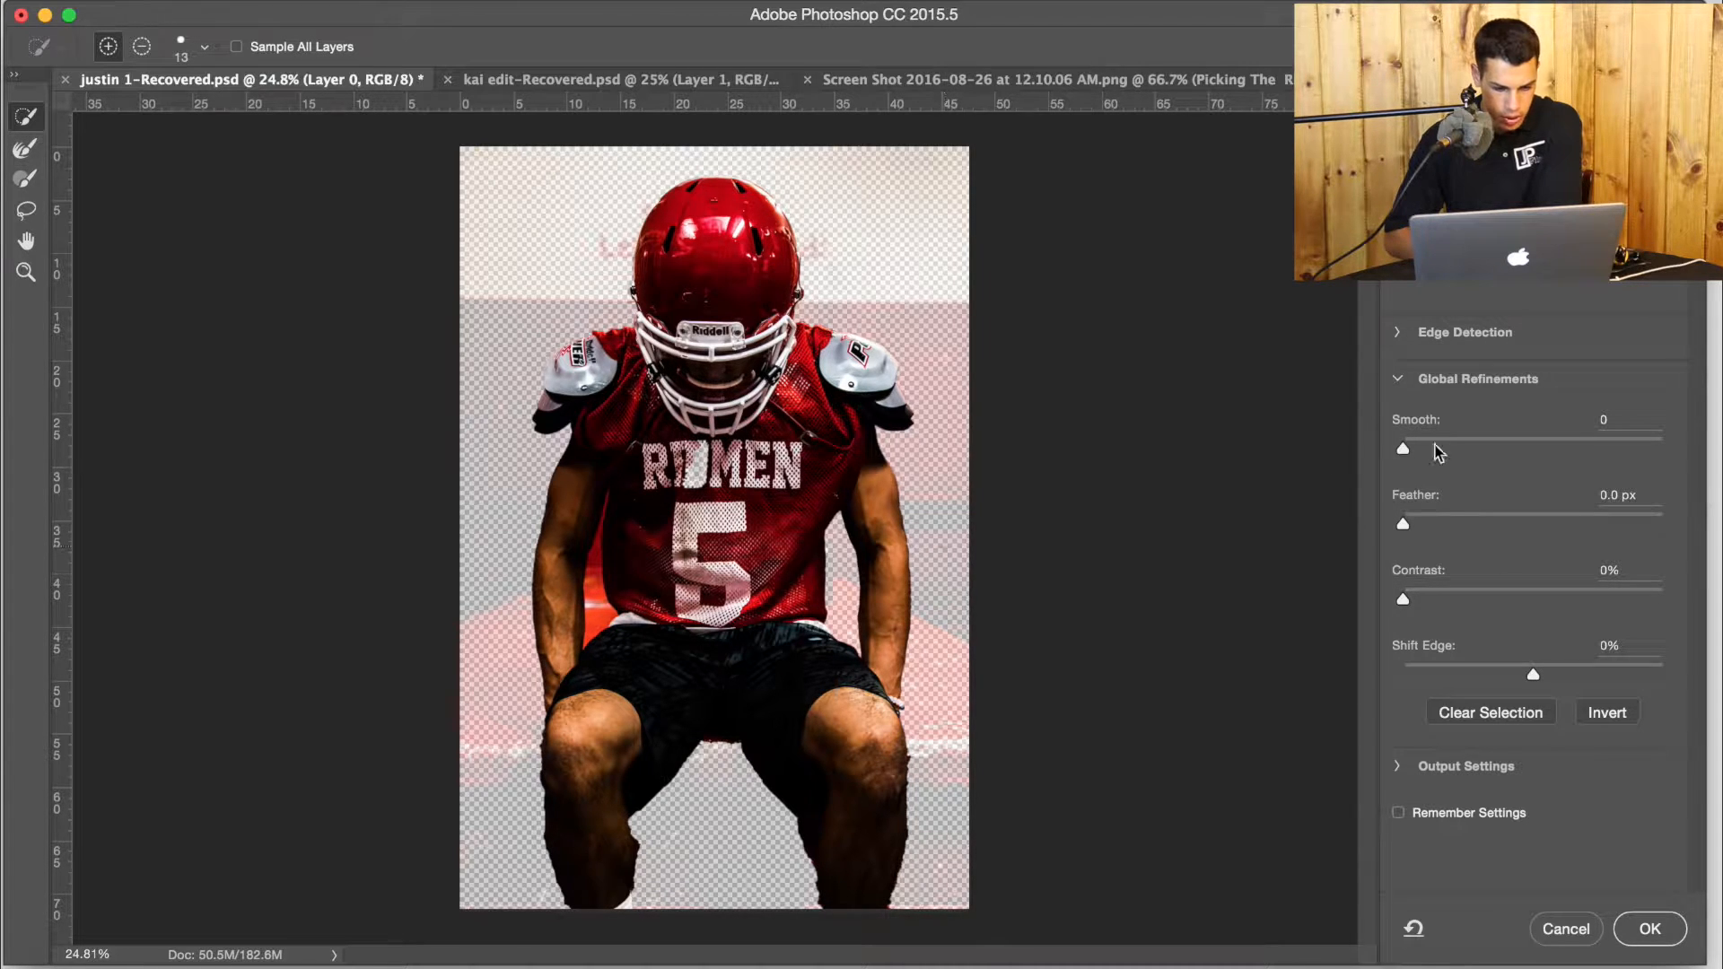
{"action": "left_click_drag", "start_coordinate": [1457, 454], "coordinate": [1424, 452]}
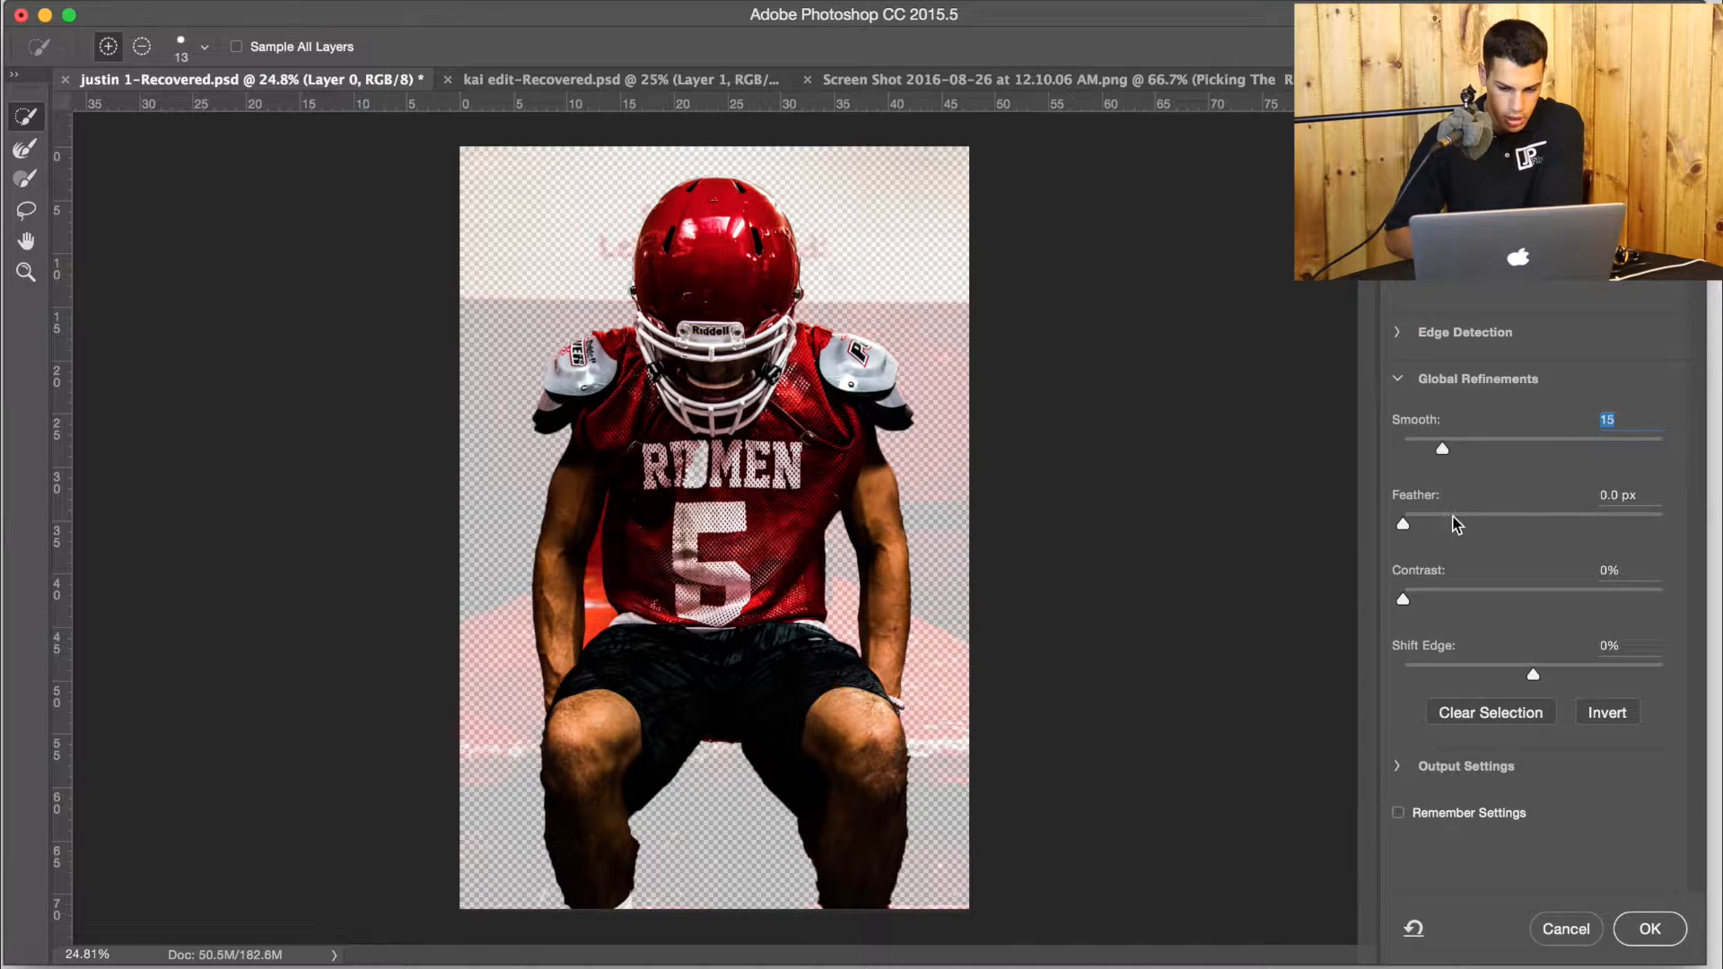
{"action": "left_click_drag", "start_coordinate": [1402, 525], "coordinate": [1425, 525]}
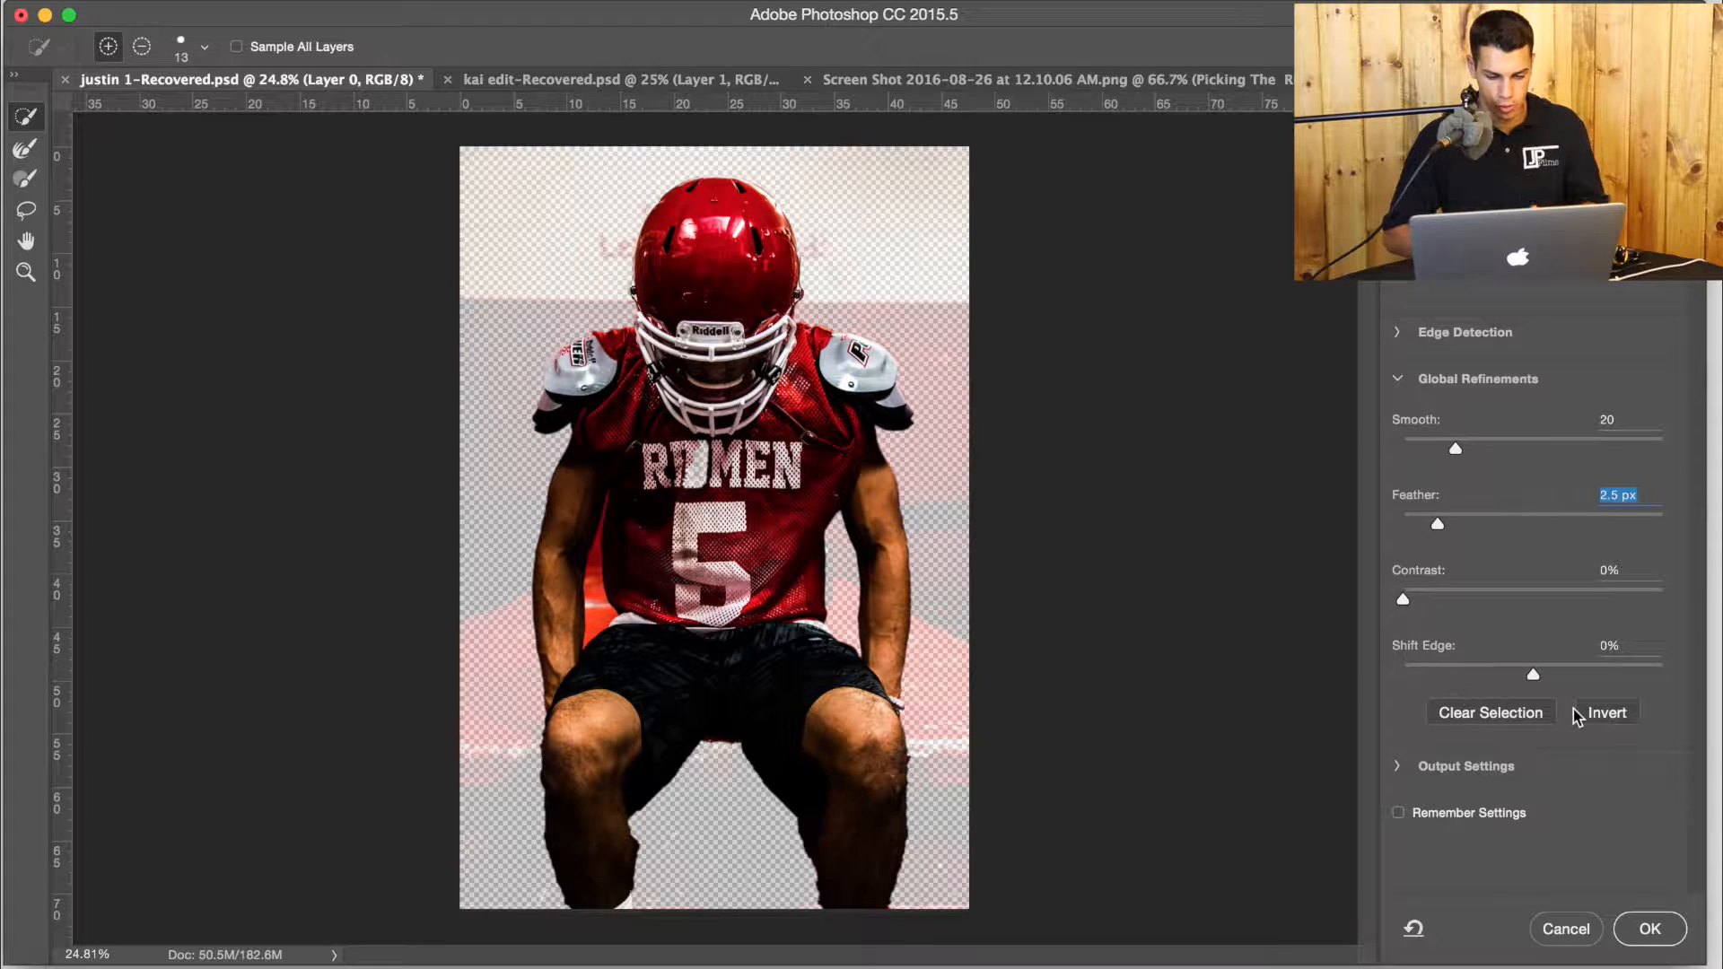
{"action": "left_click", "coordinate": [1647, 929]}
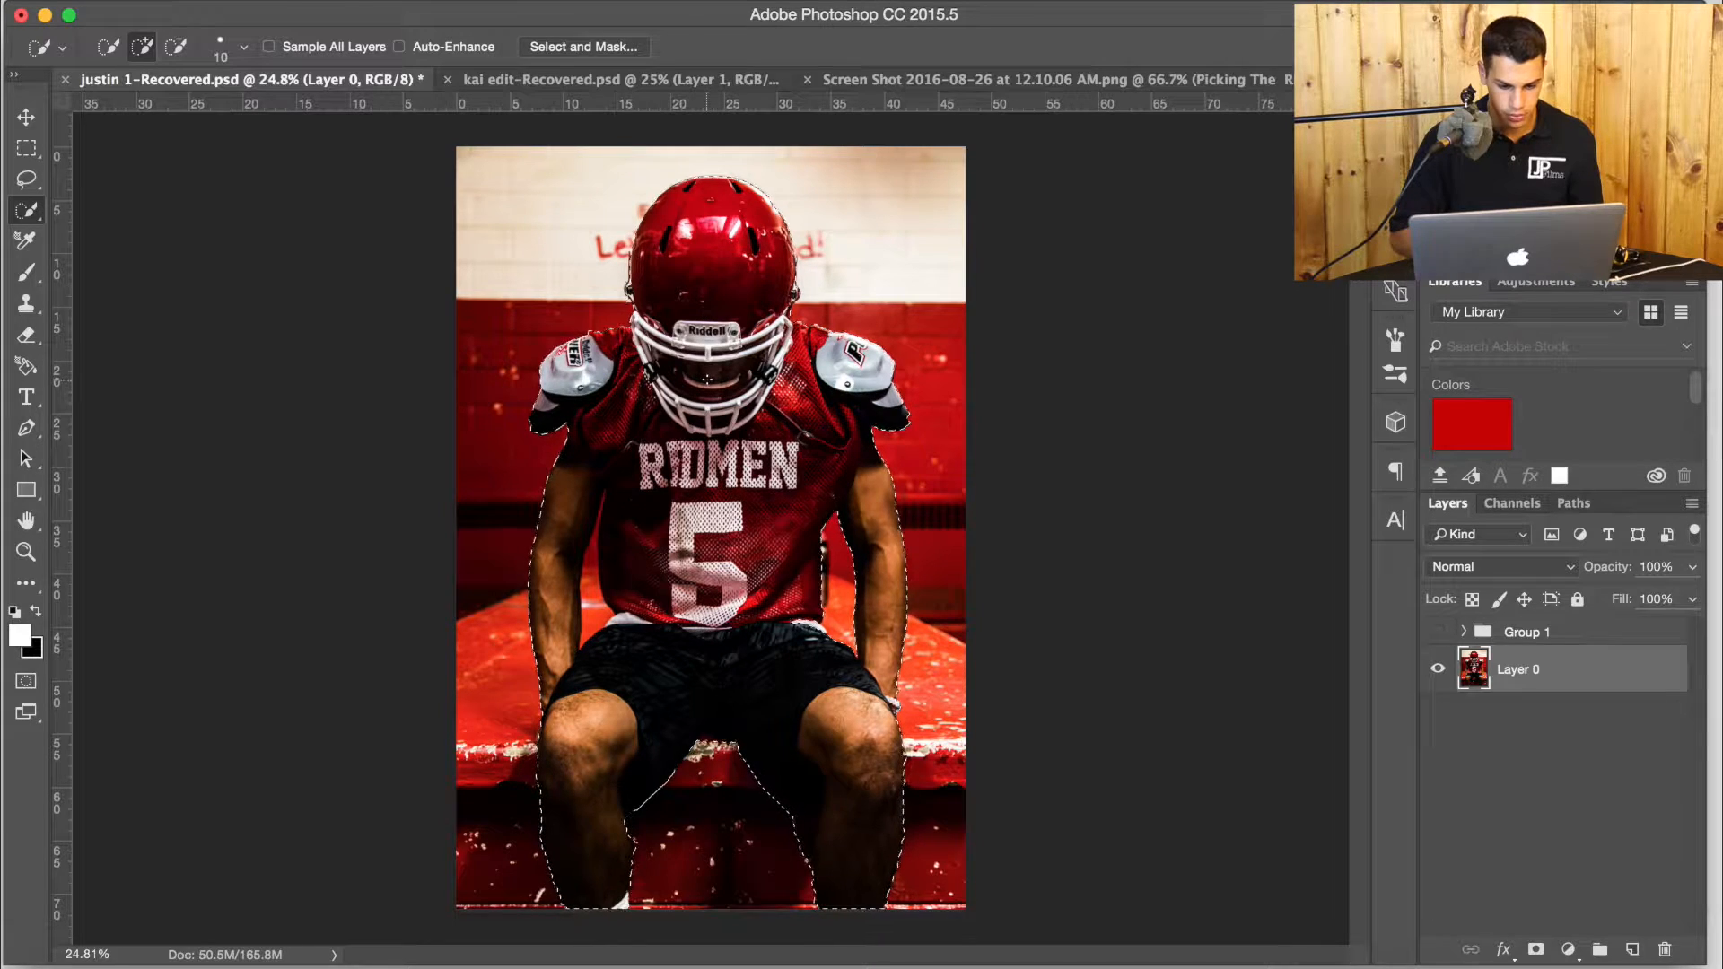
Copy the selected player to a new layer and hide Layer 0.
{"action": "key", "text": "ctrl+j"}
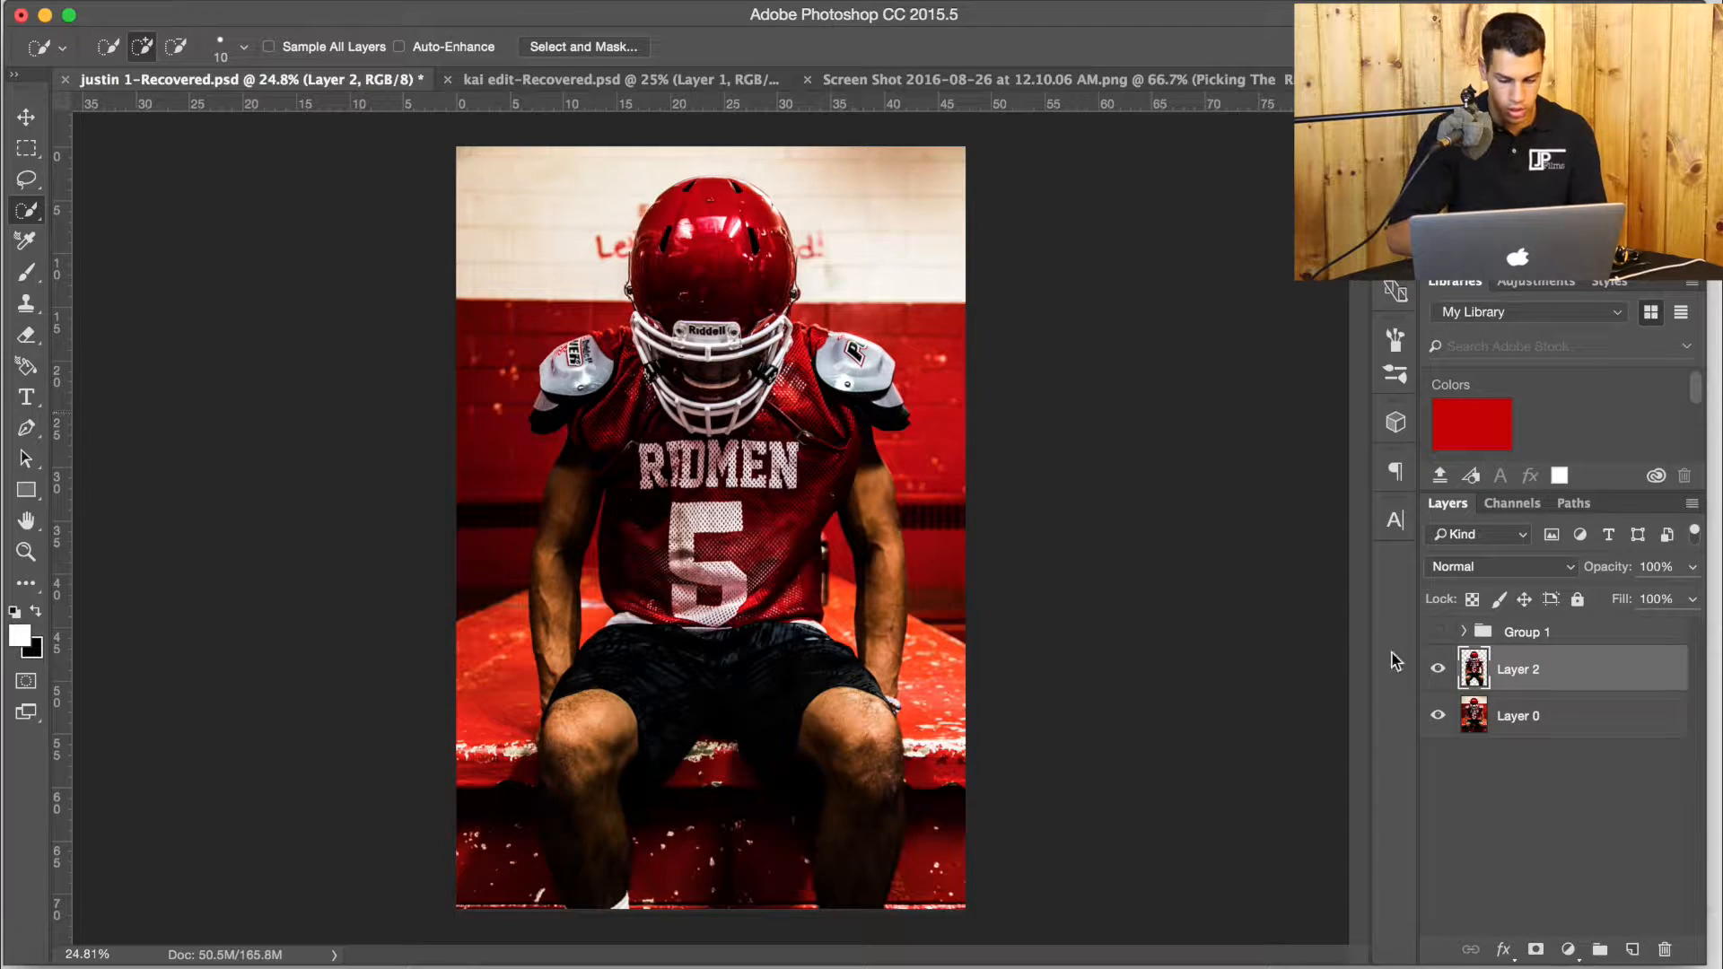
{"action": "left_click", "coordinate": [1439, 716]}
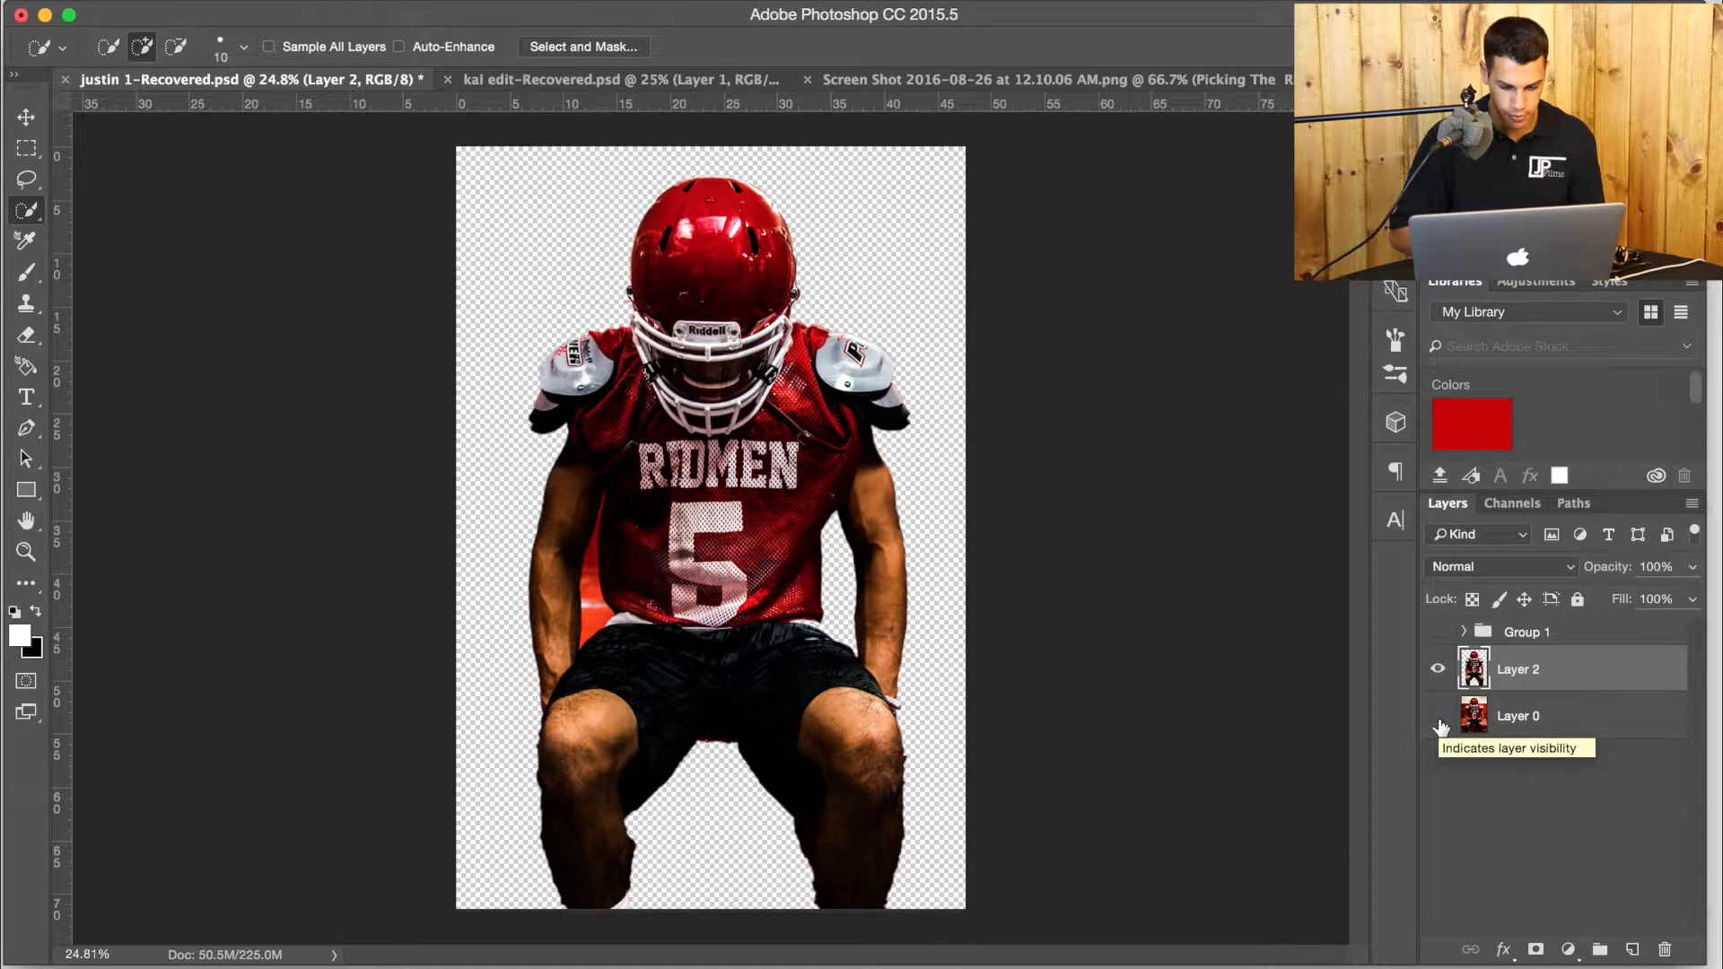
Erase the middle of the red background between the left-hand arm and the jersey with a 70 px soft eraser, undoing the last stroke.
{"action": "scroll", "coordinate": [553, 499], "scroll_direction": "up", "scroll_amount": 5}
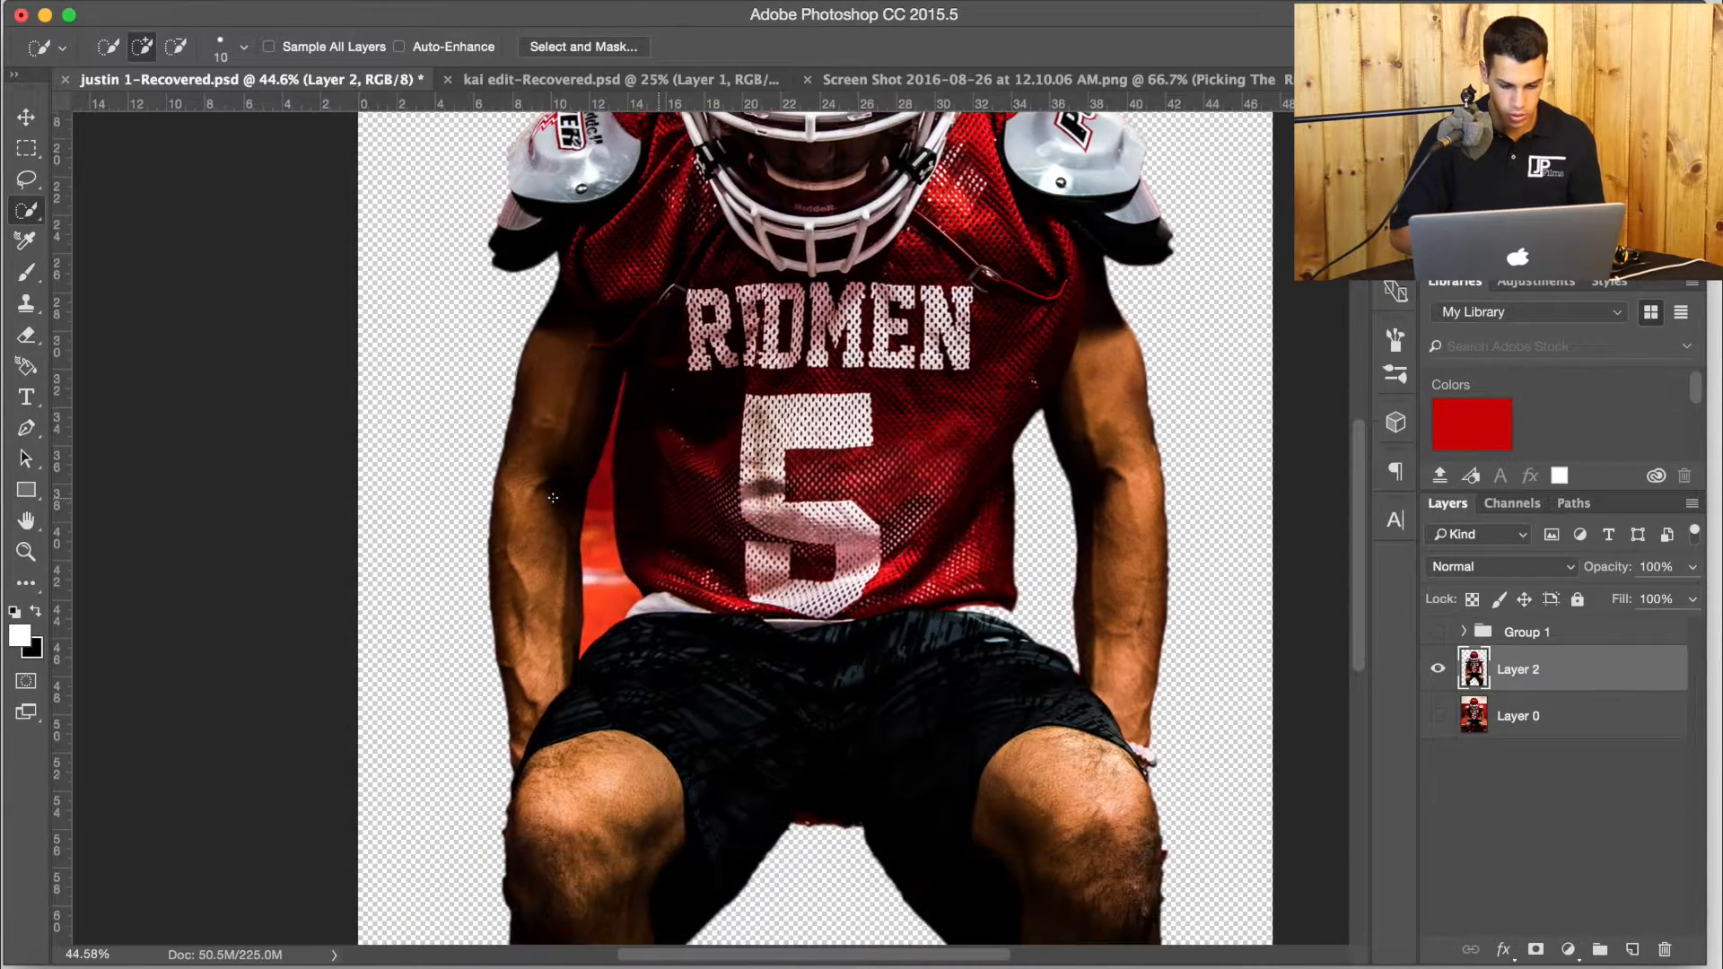
{"action": "scroll", "coordinate": [553, 499], "scroll_direction": "up", "scroll_amount": 5}
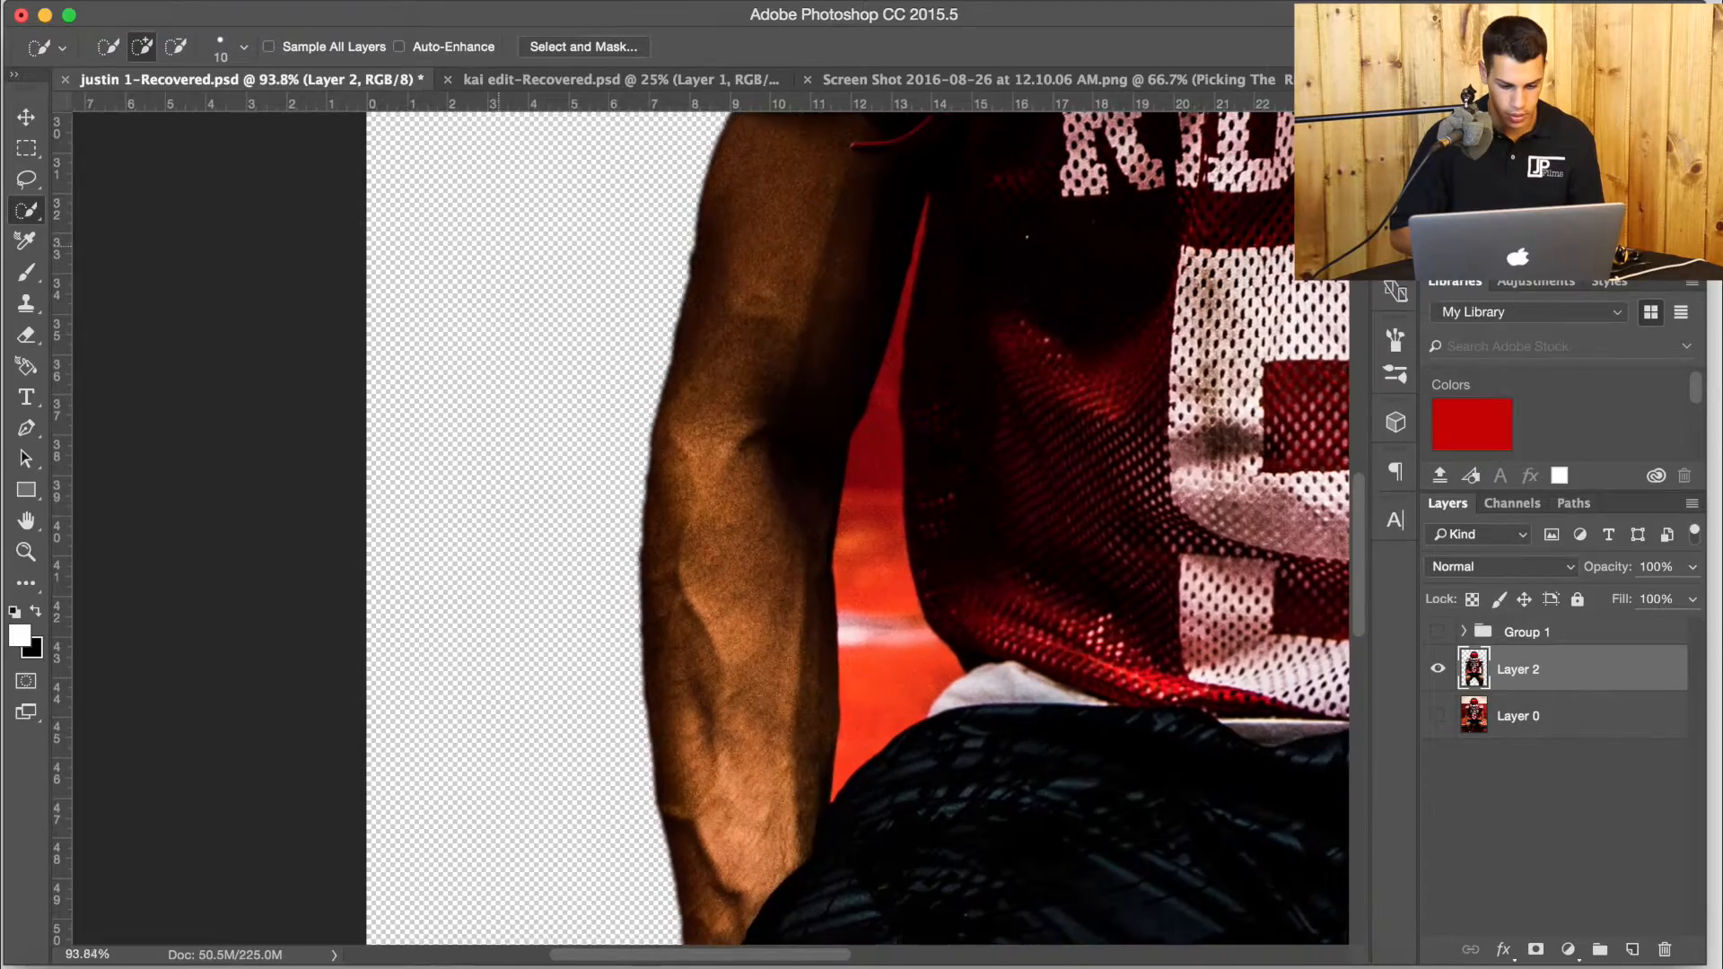
{"action": "scroll", "coordinate": [553, 499], "scroll_direction": "up", "scroll_amount": 5}
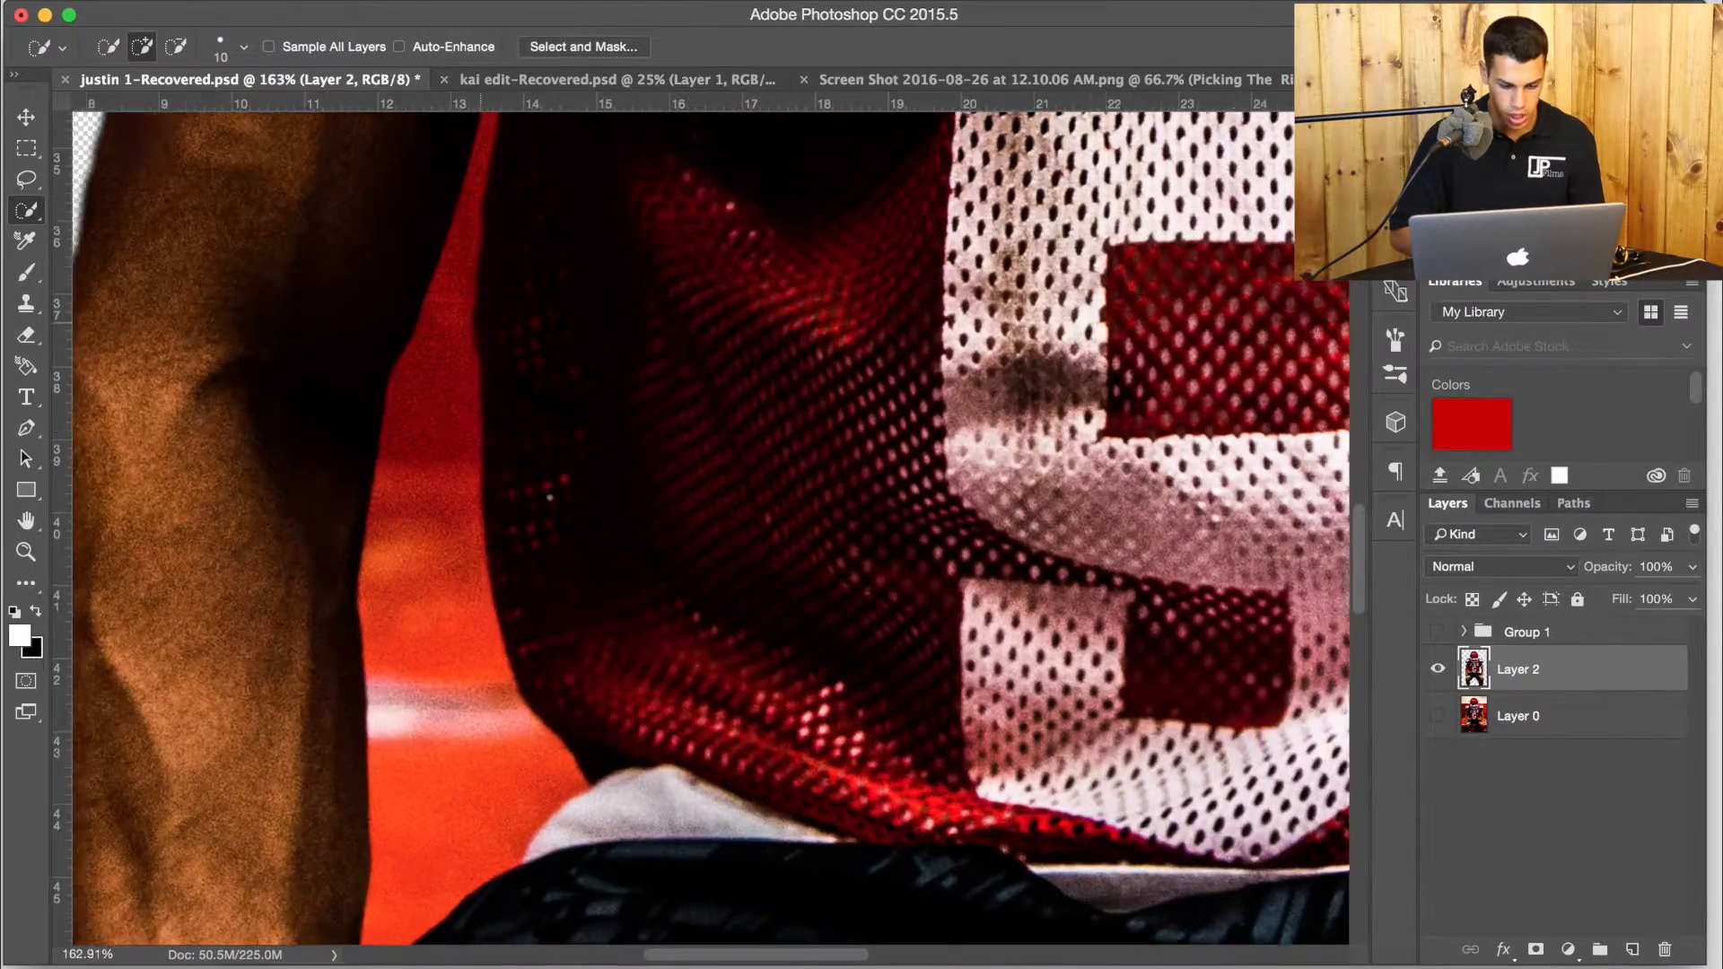
{"action": "scroll", "coordinate": [550, 497], "scroll_direction": "up", "scroll_amount": 3}
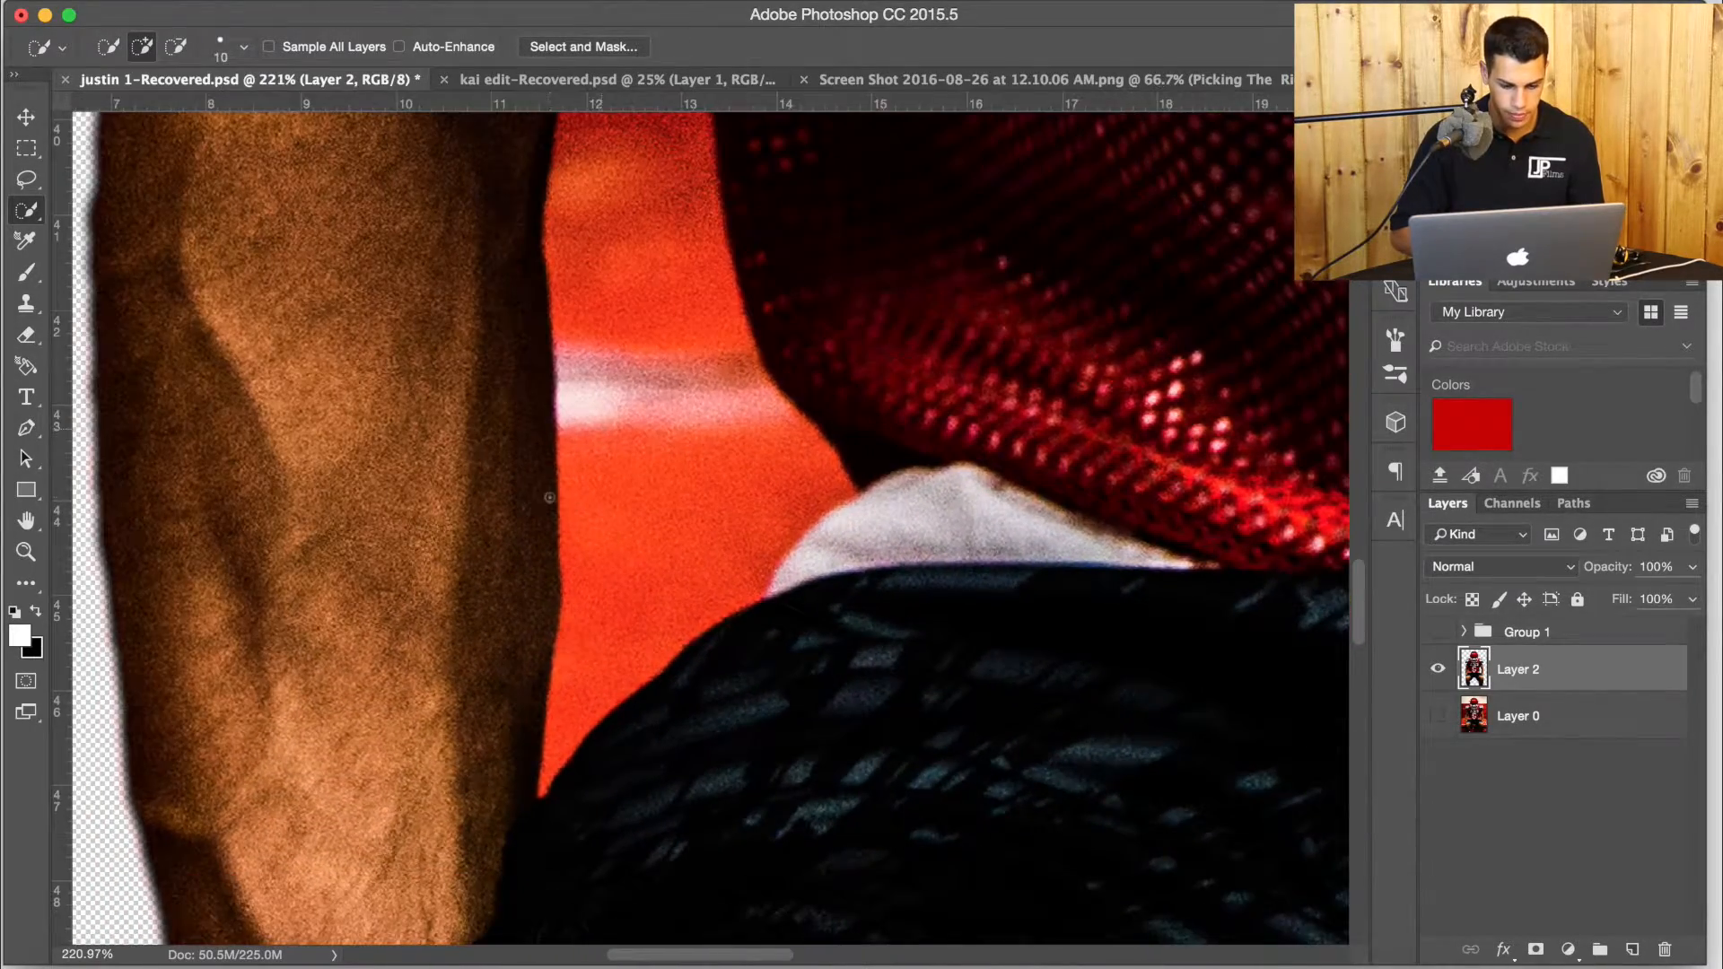
{"action": "left_click", "coordinate": [28, 334]}
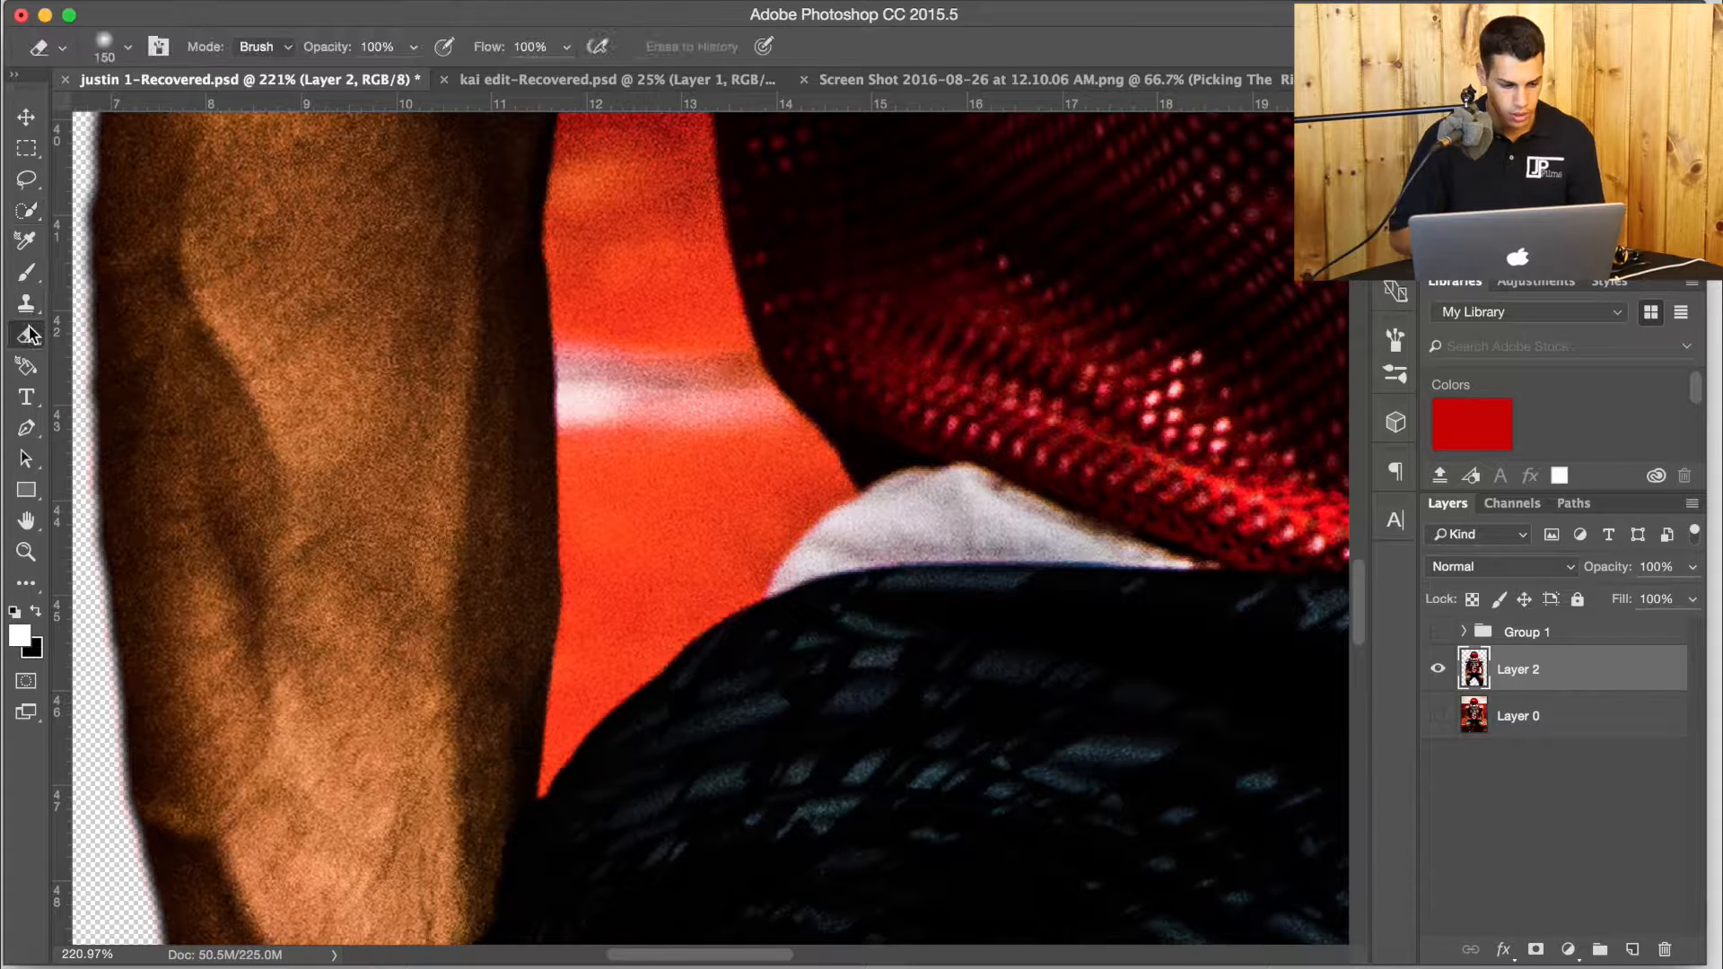
{"action": "key", "text": "bracketleft"}
{"action": "key", "text": "bracketleft"}
{"action": "key", "text": "bracketleft"}
{"action": "key", "text": "bracketleft"}
{"action": "key", "text": "bracketleft"}
{"action": "key", "text": "bracketleft"}
{"action": "key", "text": "bracketleft"}
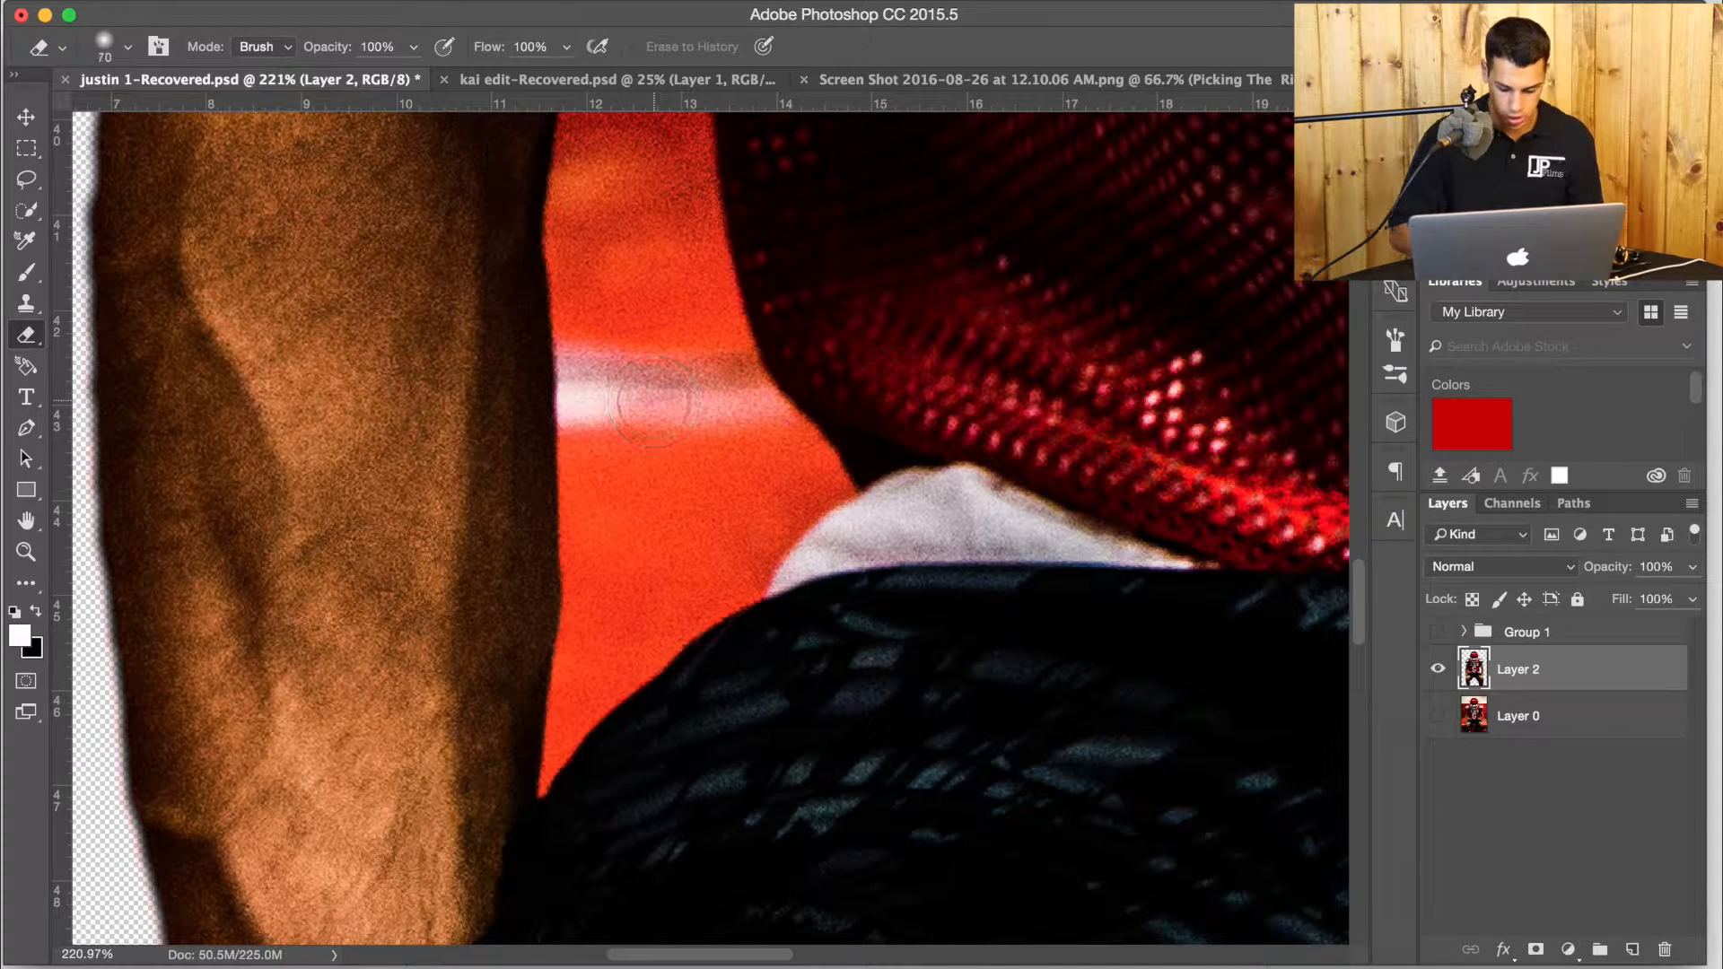
{"action": "mouse_move", "coordinate": [653, 403]}
{"action": "left_mouse_down"}
{"action": "mouse_move", "coordinate": [594, 310]}
{"action": "mouse_move", "coordinate": [592, 377]}
{"action": "mouse_move", "coordinate": [618, 303]}
{"action": "mouse_move", "coordinate": [712, 302]}
{"action": "mouse_move", "coordinate": [707, 320]}
{"action": "mouse_move", "coordinate": [643, 259]}
{"action": "mouse_move", "coordinate": [641, 376]}
{"action": "mouse_move", "coordinate": [616, 386]}
{"action": "mouse_move", "coordinate": [594, 284]}
{"action": "mouse_move", "coordinate": [592, 469]}
{"action": "left_mouse_up"}
{"action": "key", "text": "super+z"}
Erase the red background along the inner edge of the left-hand arm up towards the armpit with a 25 px eraser.
{"action": "key", "text": "bracketleft"}
{"action": "key", "text": "bracketleft"}
{"action": "key", "text": "bracketleft"}
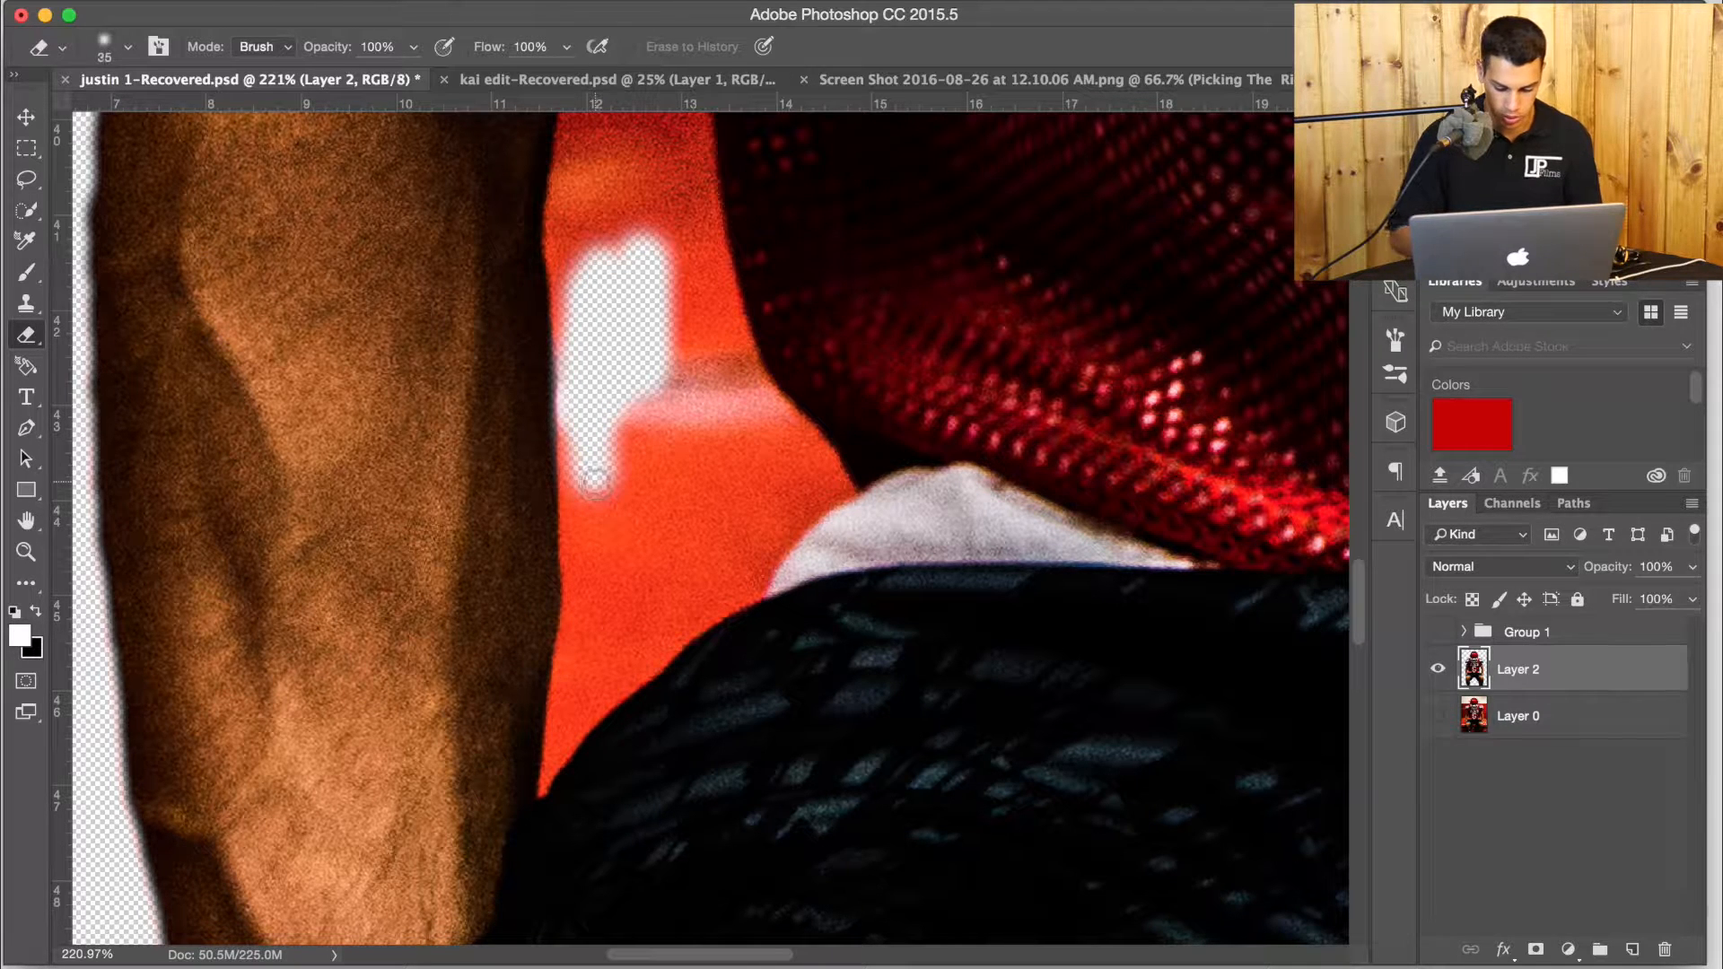
{"action": "mouse_move", "coordinate": [565, 423]}
{"action": "left_mouse_down"}
{"action": "mouse_move", "coordinate": [541, 791]}
{"action": "mouse_move", "coordinate": [592, 718]}
{"action": "mouse_move", "coordinate": [632, 679]}
{"action": "mouse_move", "coordinate": [564, 763]}
{"action": "mouse_move", "coordinate": [759, 594]}
{"action": "mouse_move", "coordinate": [801, 531]}
{"action": "mouse_move", "coordinate": [824, 449]}
{"action": "mouse_move", "coordinate": [770, 388]}
{"action": "mouse_move", "coordinate": [718, 216]}
{"action": "mouse_move", "coordinate": [704, 267]}
{"action": "left_mouse_up"}
{"action": "scroll", "coordinate": [709, 216], "scroll_direction": "up", "scroll_amount": 5}
{"action": "left_click_drag", "start_coordinate": [704, 268], "coordinate": [706, 335]}
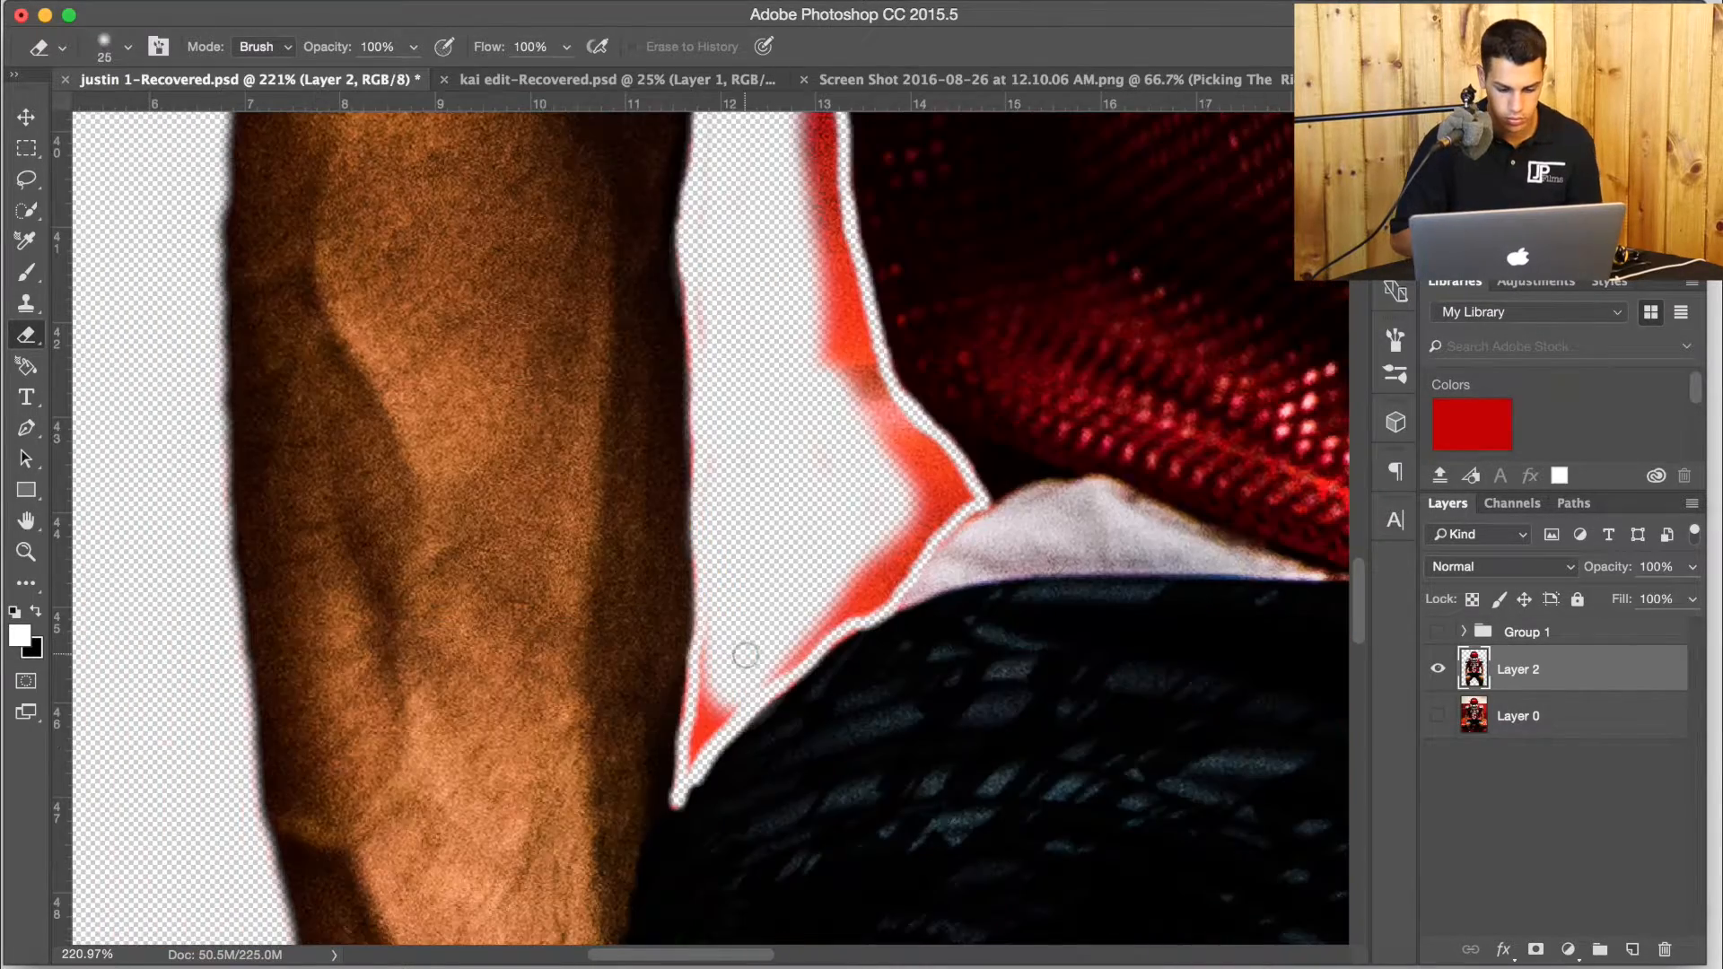
Erase the remaining background along the jersey's edge and hem beside the left-hand arm with a 15 px eraser.
{"action": "key", "text": "bracketleft"}
{"action": "key", "text": "bracketleft"}
{"action": "mouse_move", "coordinate": [706, 640]}
{"action": "left_mouse_down"}
{"action": "mouse_move", "coordinate": [732, 705]}
{"action": "mouse_move", "coordinate": [714, 712]}
{"action": "mouse_move", "coordinate": [858, 610]}
{"action": "mouse_move", "coordinate": [970, 489]}
{"action": "mouse_move", "coordinate": [859, 334]}
{"action": "mouse_move", "coordinate": [875, 511]}
{"action": "mouse_move", "coordinate": [825, 613]}
{"action": "mouse_move", "coordinate": [916, 525]}
{"action": "mouse_move", "coordinate": [905, 431]}
{"action": "mouse_move", "coordinate": [854, 352]}
{"action": "mouse_move", "coordinate": [930, 502]}
{"action": "mouse_move", "coordinate": [816, 529]}
{"action": "left_mouse_up"}
{"action": "scroll", "coordinate": [816, 529], "scroll_direction": "up", "scroll_amount": 8}
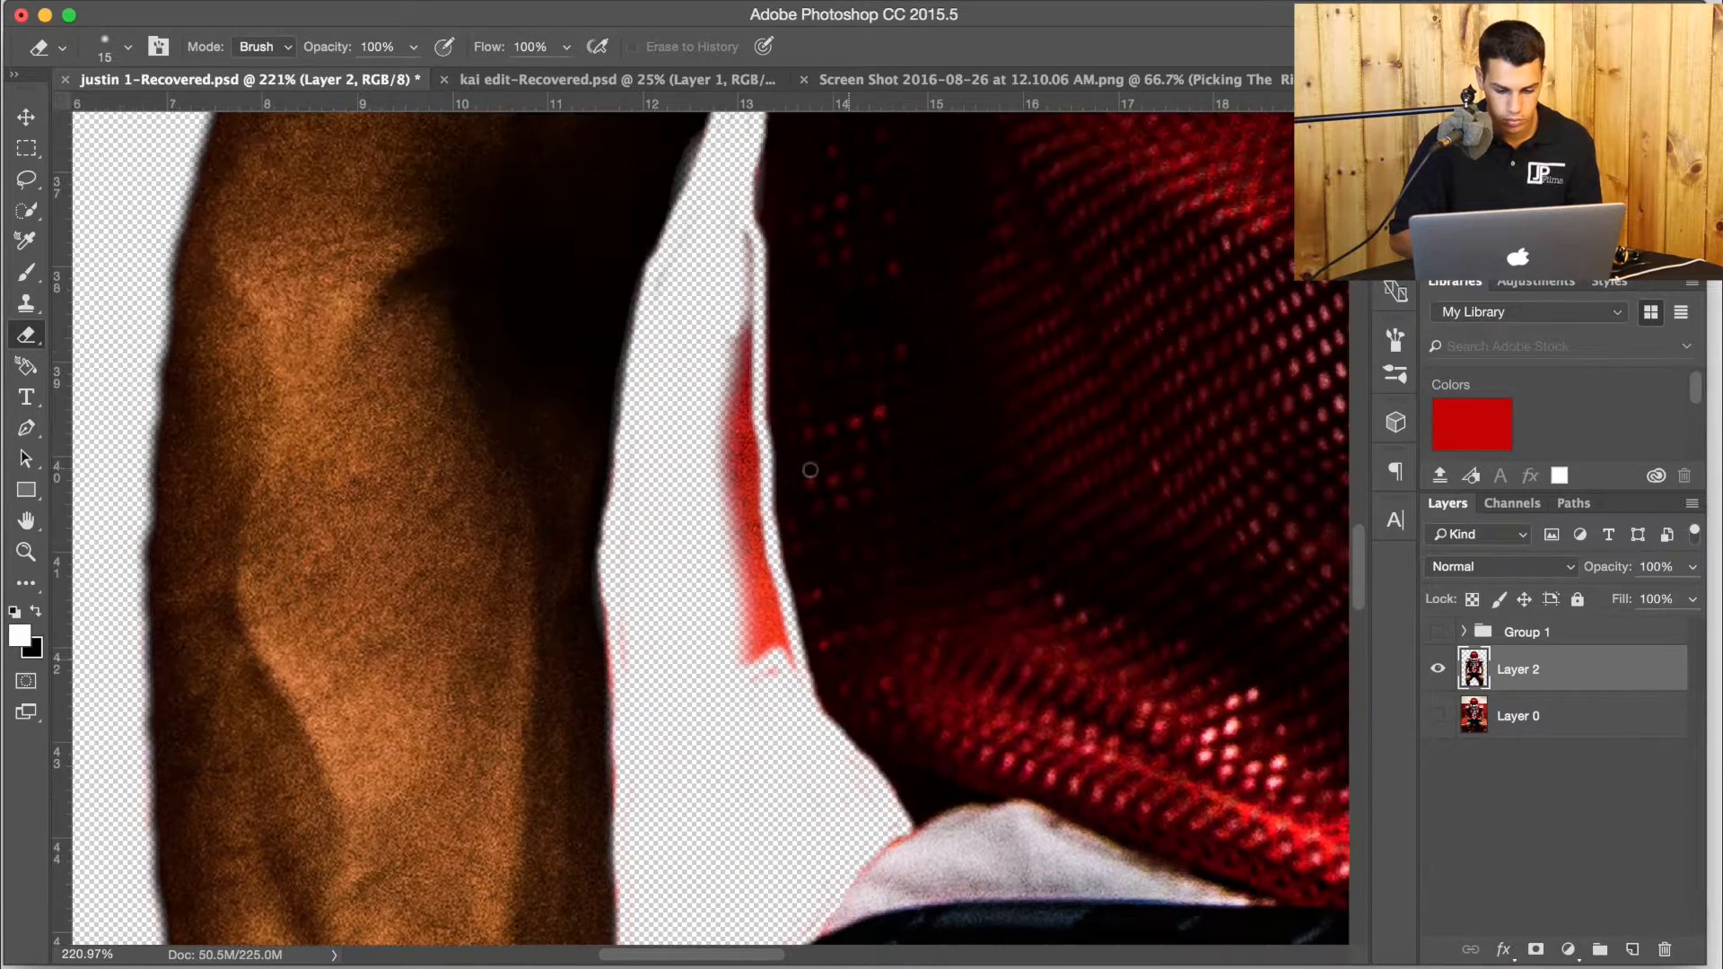
{"action": "mouse_move", "coordinate": [746, 242]}
{"action": "left_mouse_down"}
{"action": "mouse_move", "coordinate": [784, 675]}
{"action": "mouse_move", "coordinate": [734, 334]}
{"action": "mouse_move", "coordinate": [747, 658]}
{"action": "mouse_move", "coordinate": [709, 524]}
{"action": "mouse_move", "coordinate": [741, 581]}
{"action": "mouse_move", "coordinate": [633, 528]}
{"action": "left_mouse_up"}
{"action": "scroll", "coordinate": [719, 647], "scroll_direction": "down", "scroll_amount": 15}
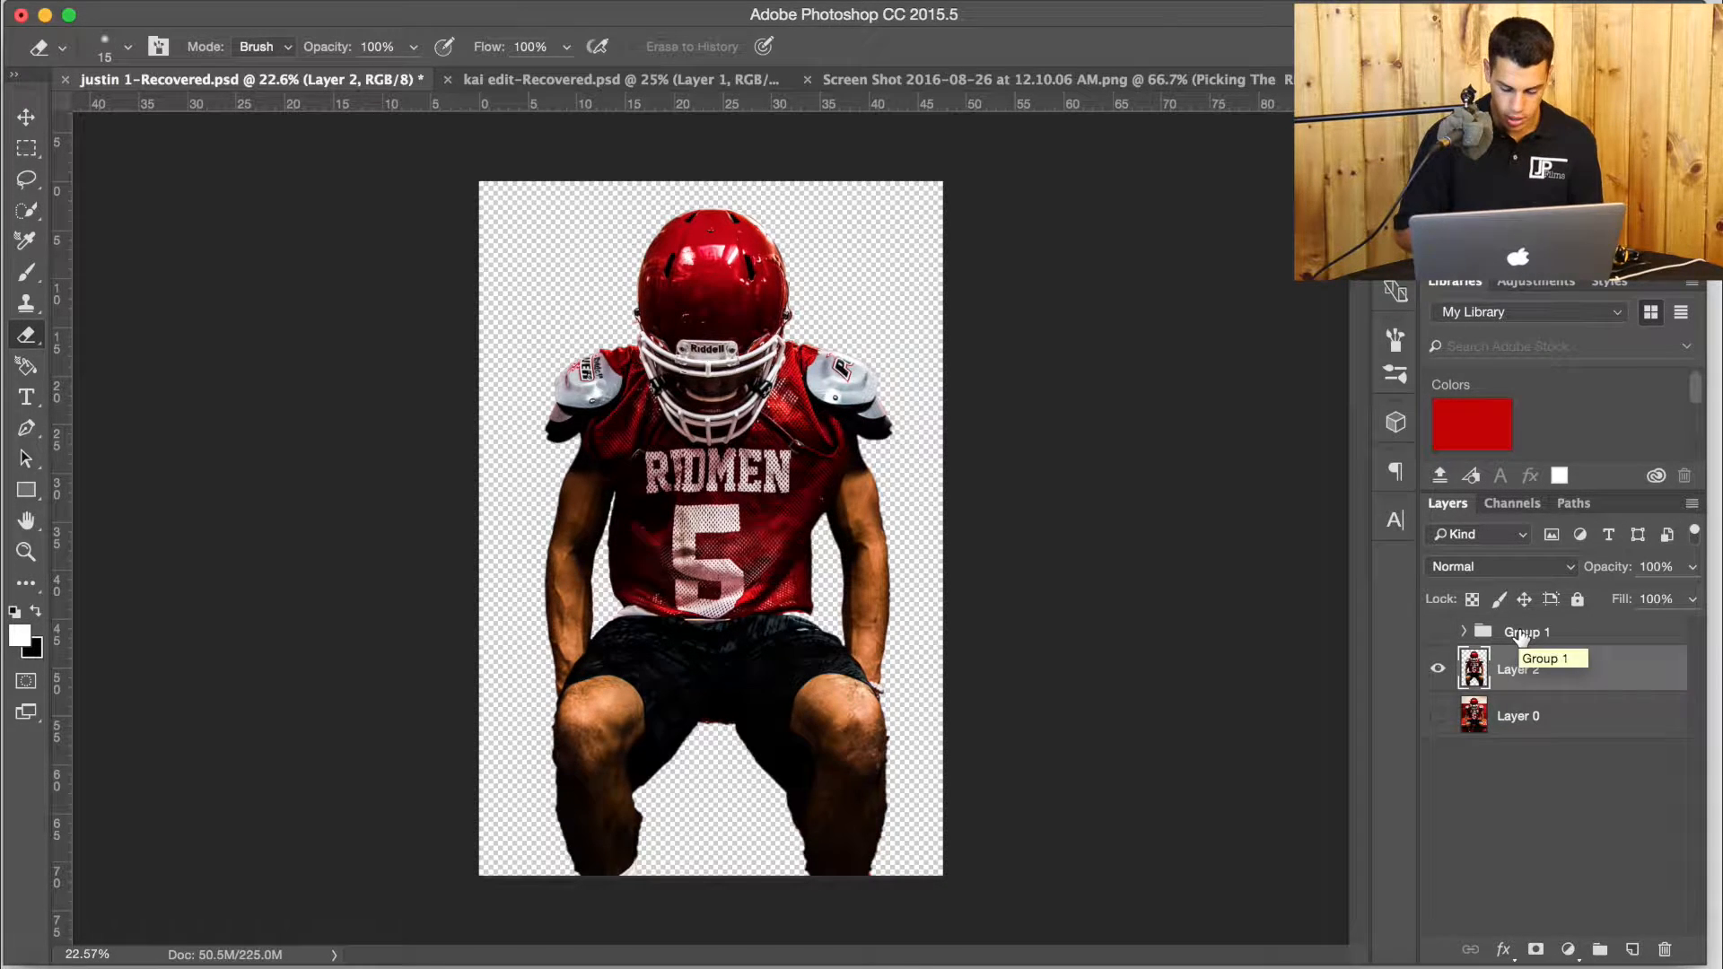
Compare the cutout with the original photo by toggling both layers' visibility, leaving Layer 0 and Layer 2 visible.
{"action": "left_click", "coordinate": [1439, 716]}
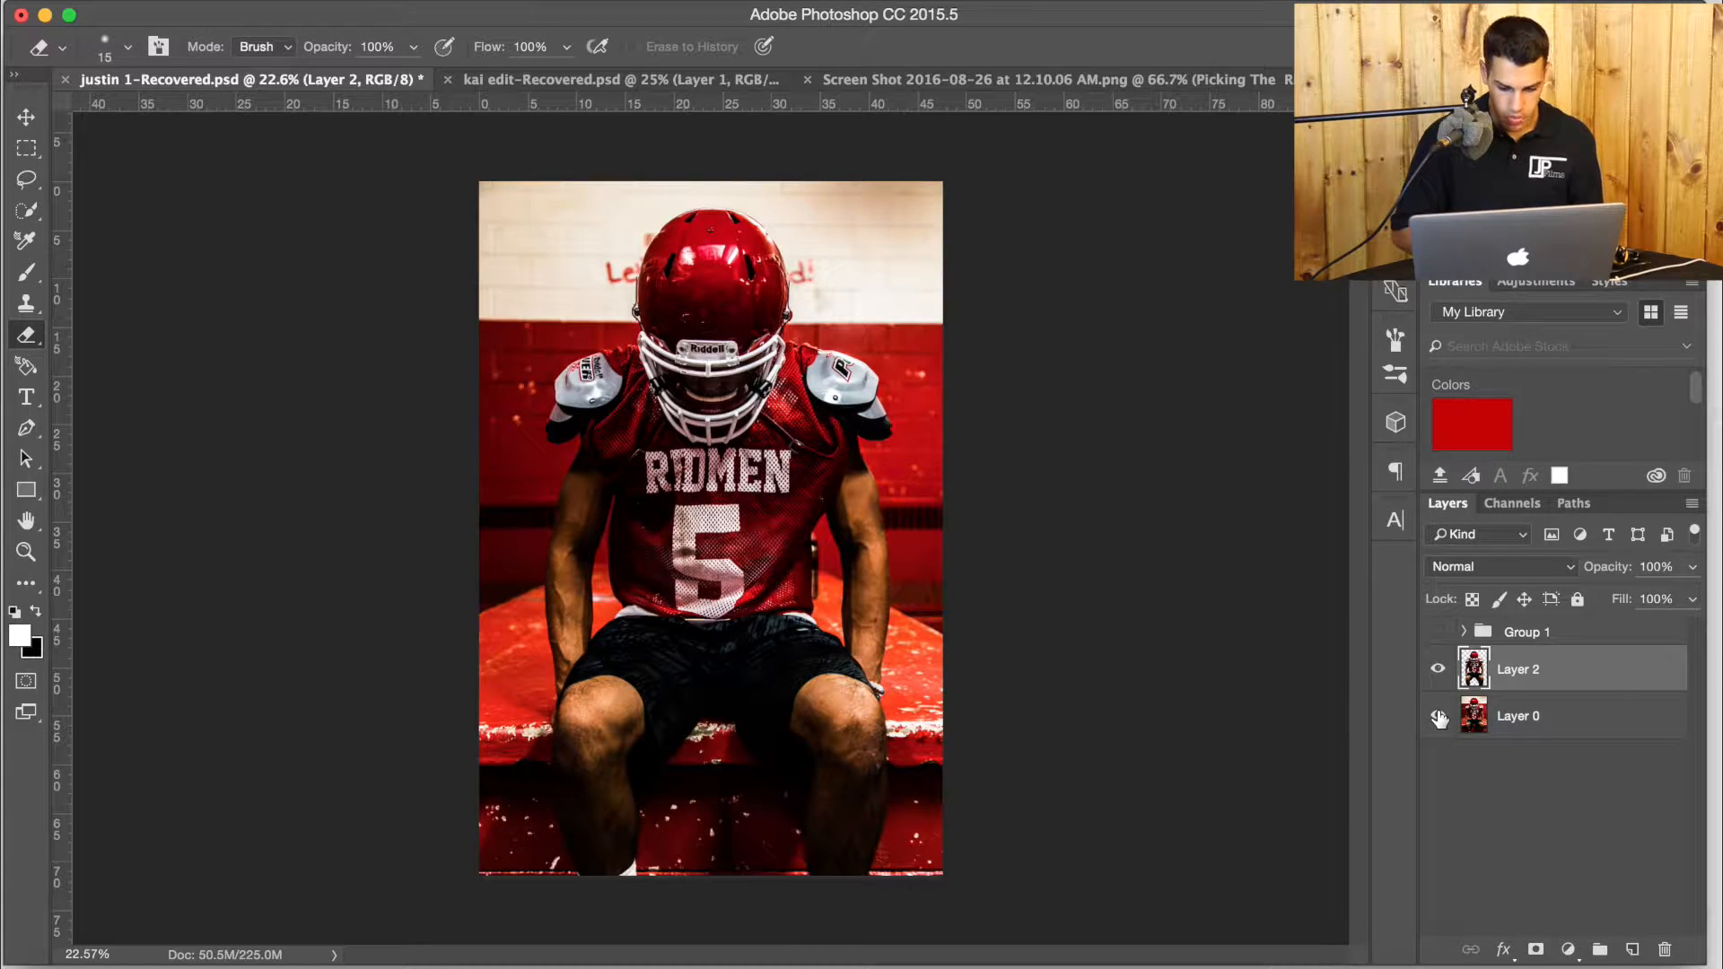
{"action": "left_click", "coordinate": [1438, 670]}
{"action": "left_click", "coordinate": [1439, 671]}
{"action": "left_click", "coordinate": [1441, 727]}
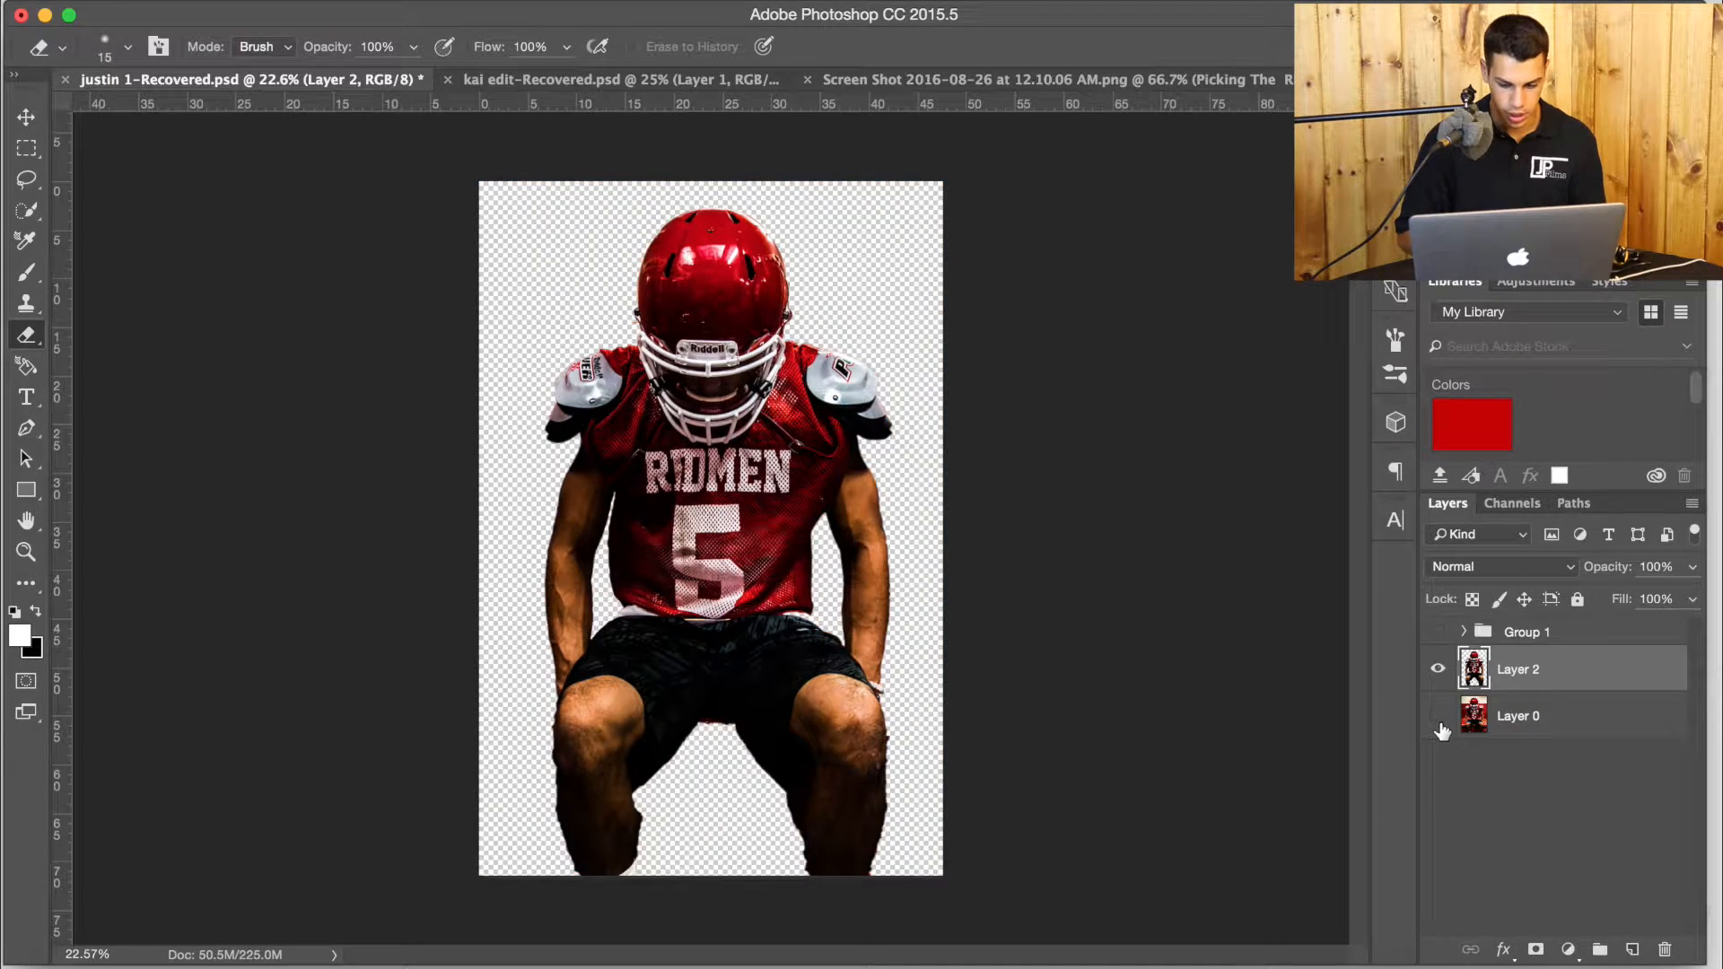
{"action": "left_click", "coordinate": [1439, 717]}
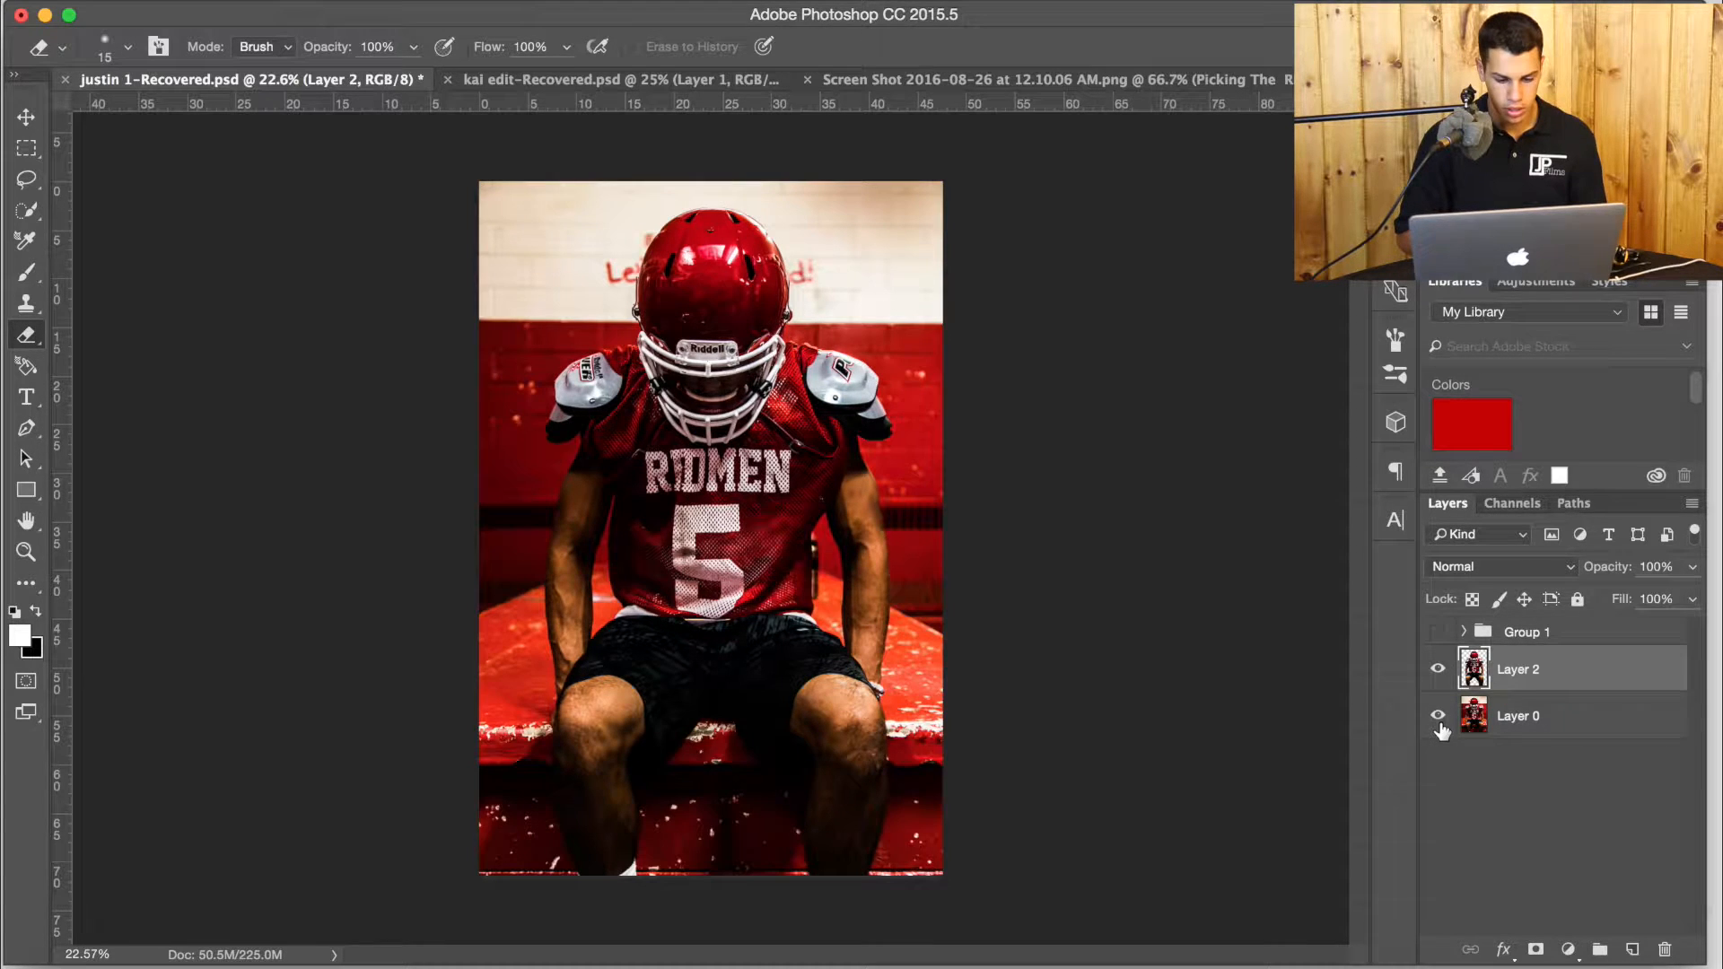
Darken the background on Layer 0 using Brightness/Contrast with Brightness -142 and Contrast 82.
{"action": "left_click", "coordinate": [1544, 725]}
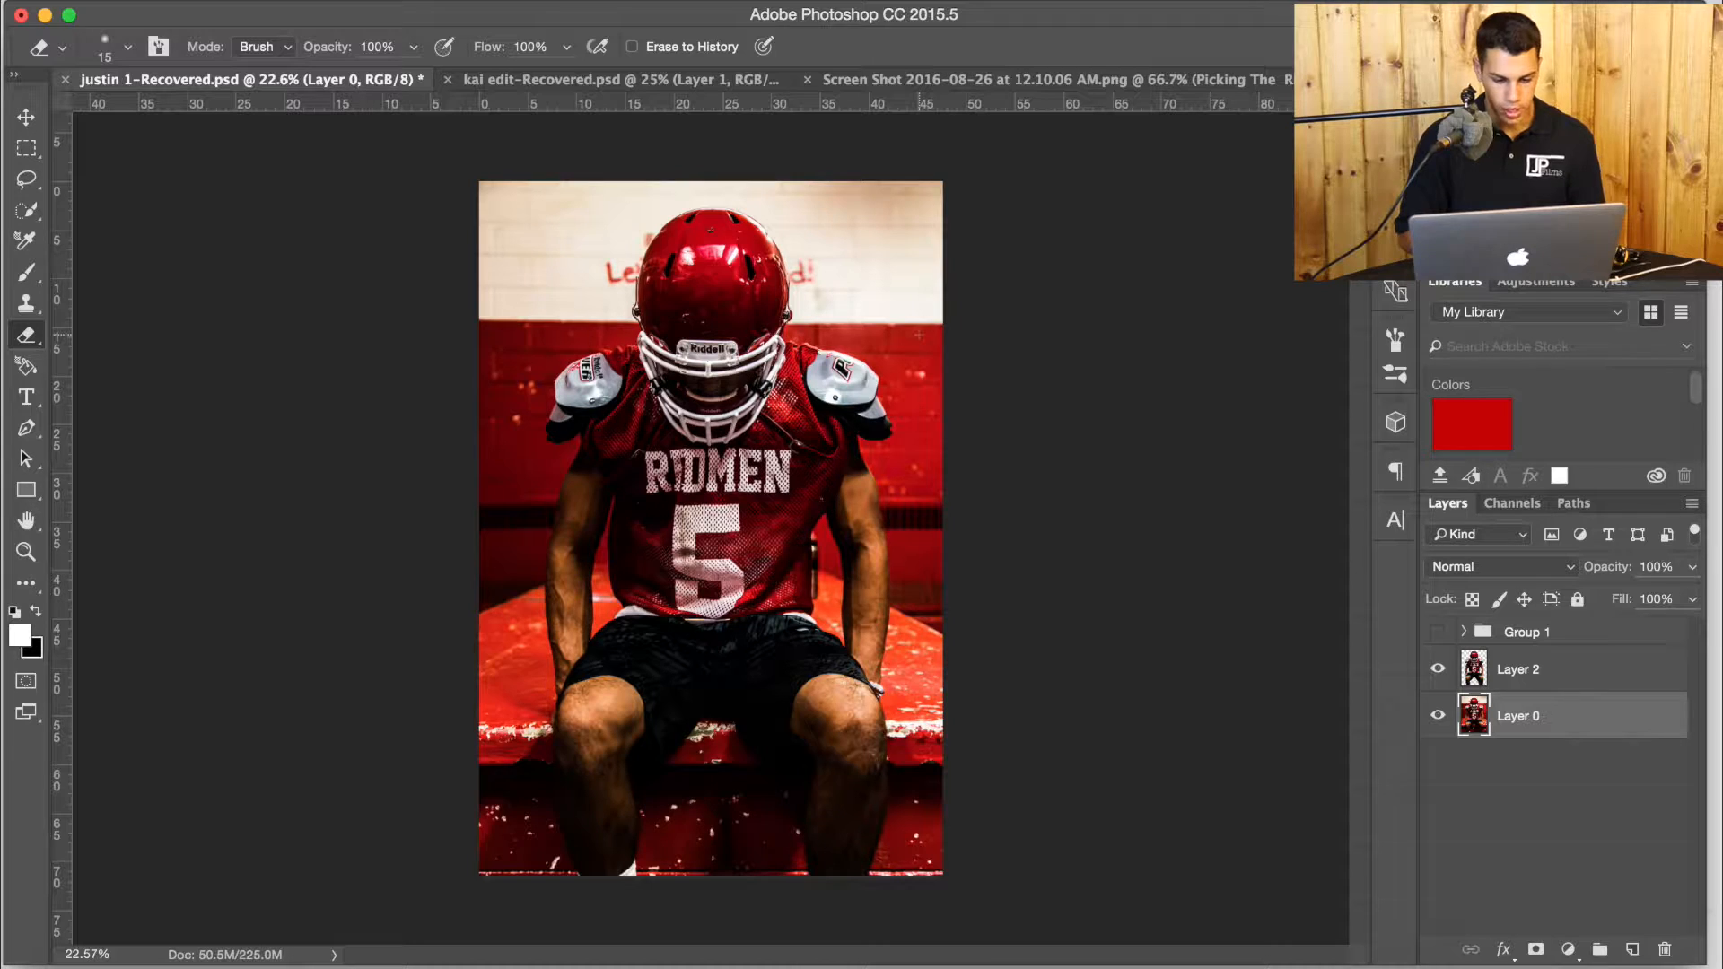
{"action": "left_click", "coordinate": [330, 2]}
{"action": "mouse_move", "coordinate": [398, 59]}
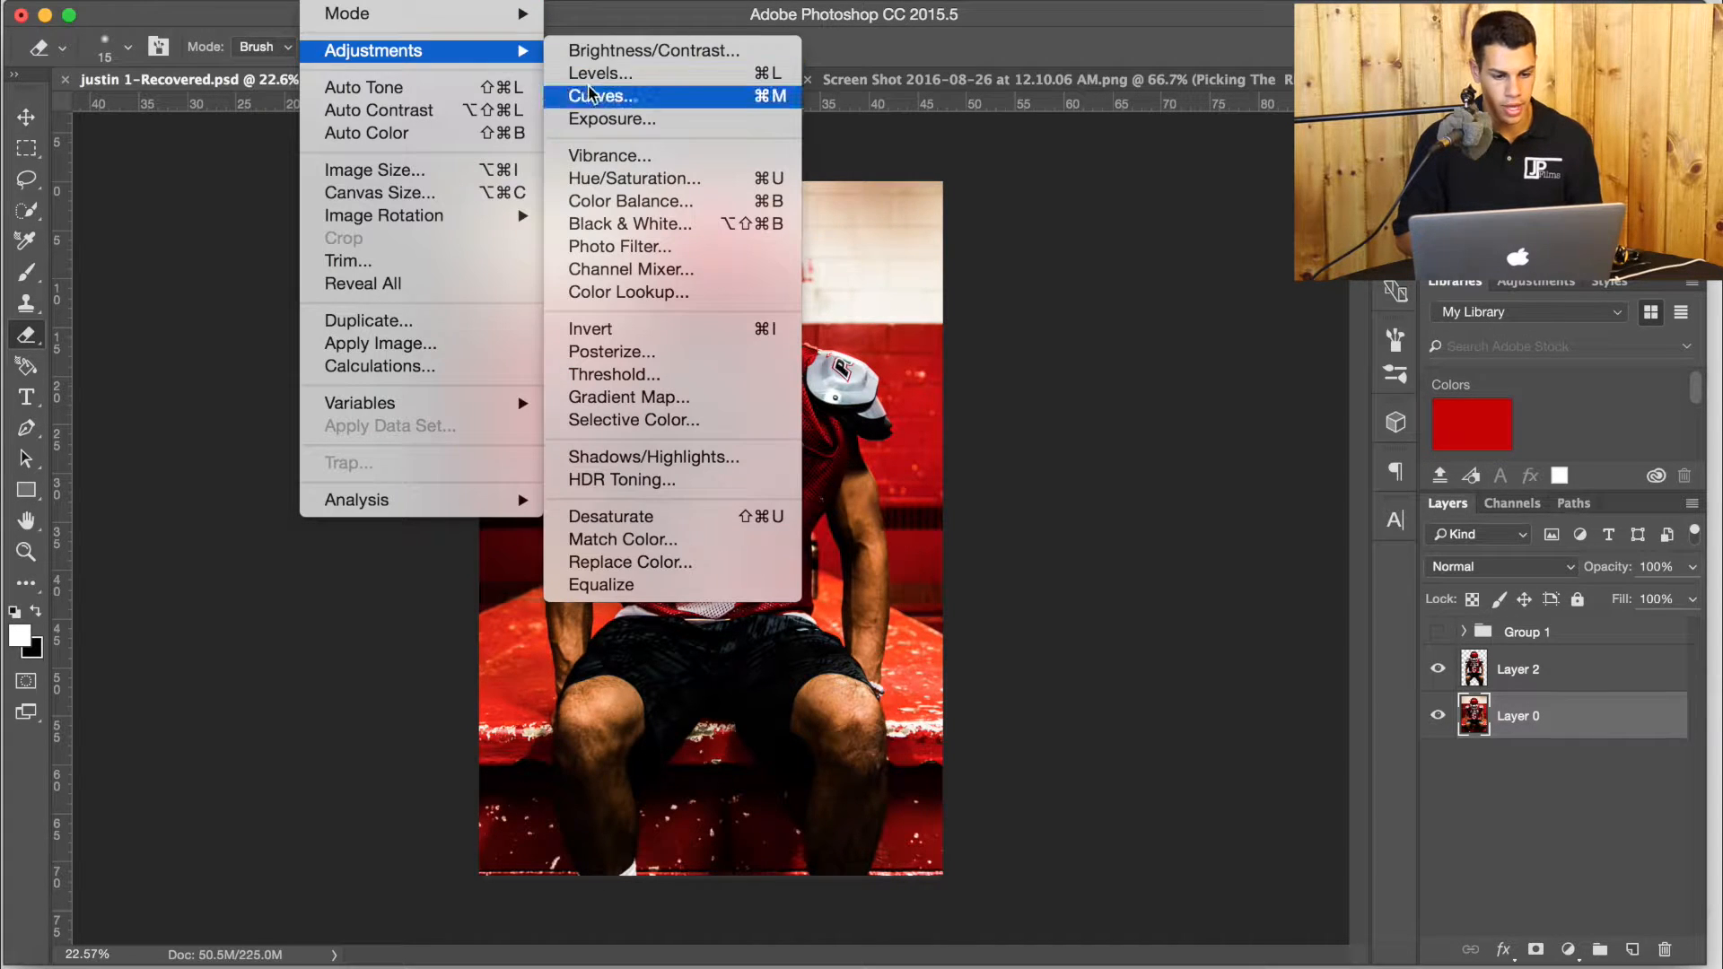
{"action": "left_click", "coordinate": [614, 55]}
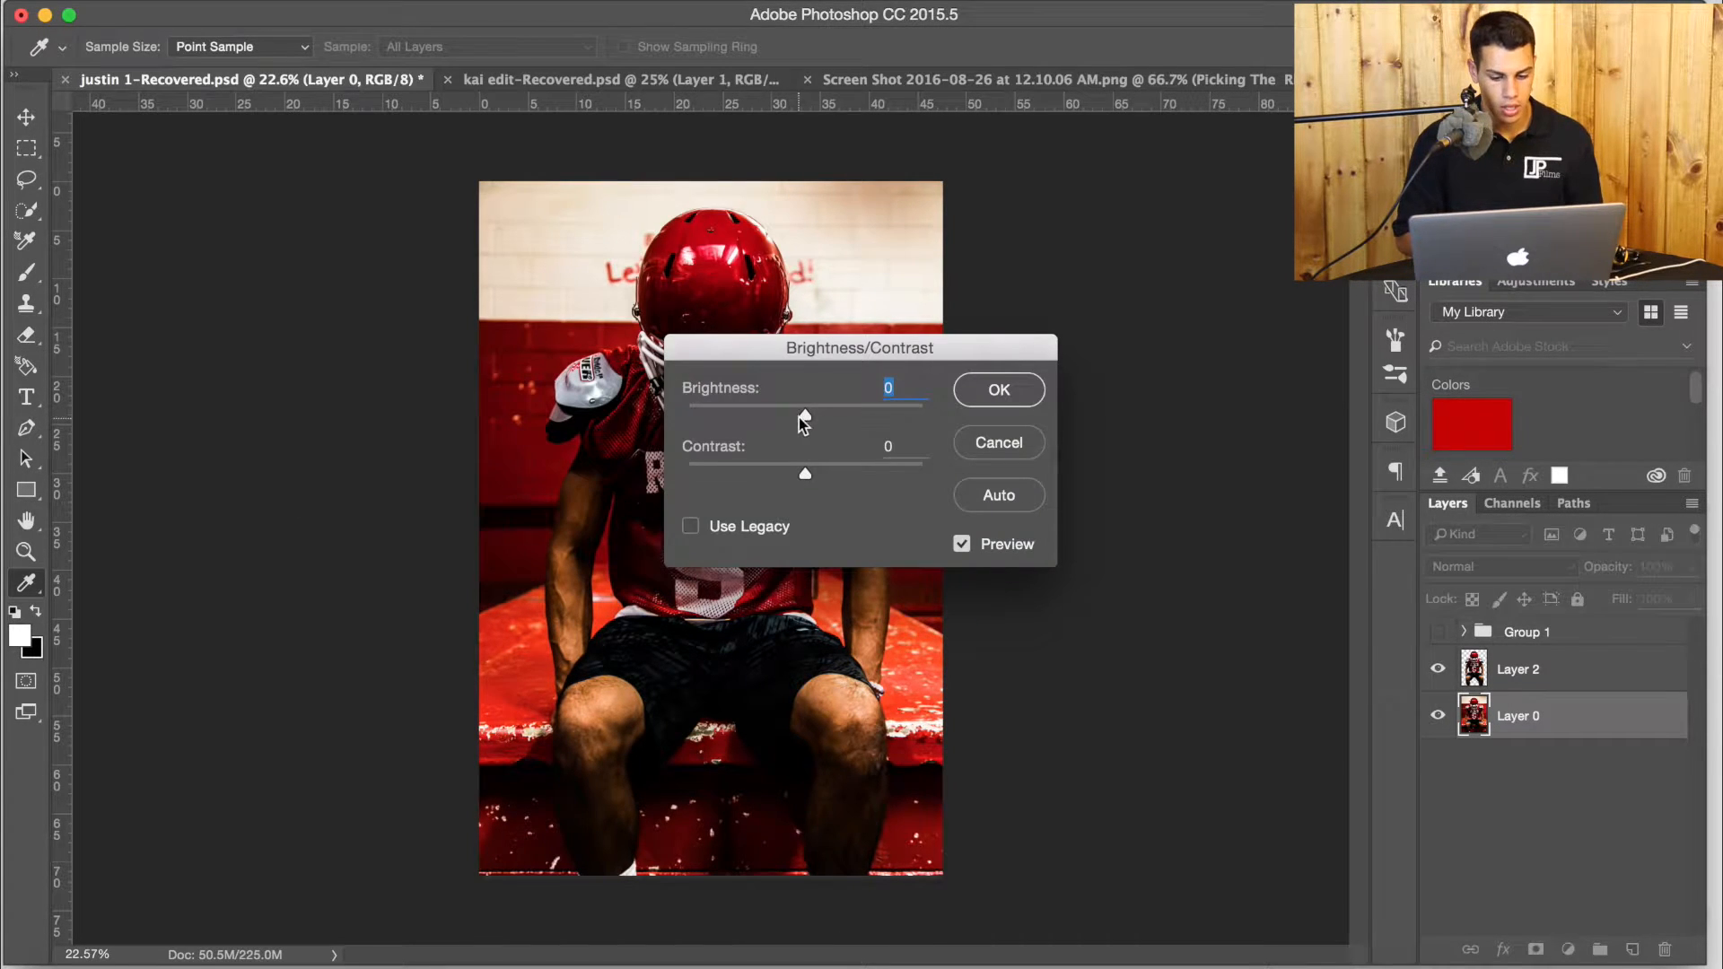
{"action": "left_click_drag", "start_coordinate": [744, 423], "coordinate": [709, 426]}
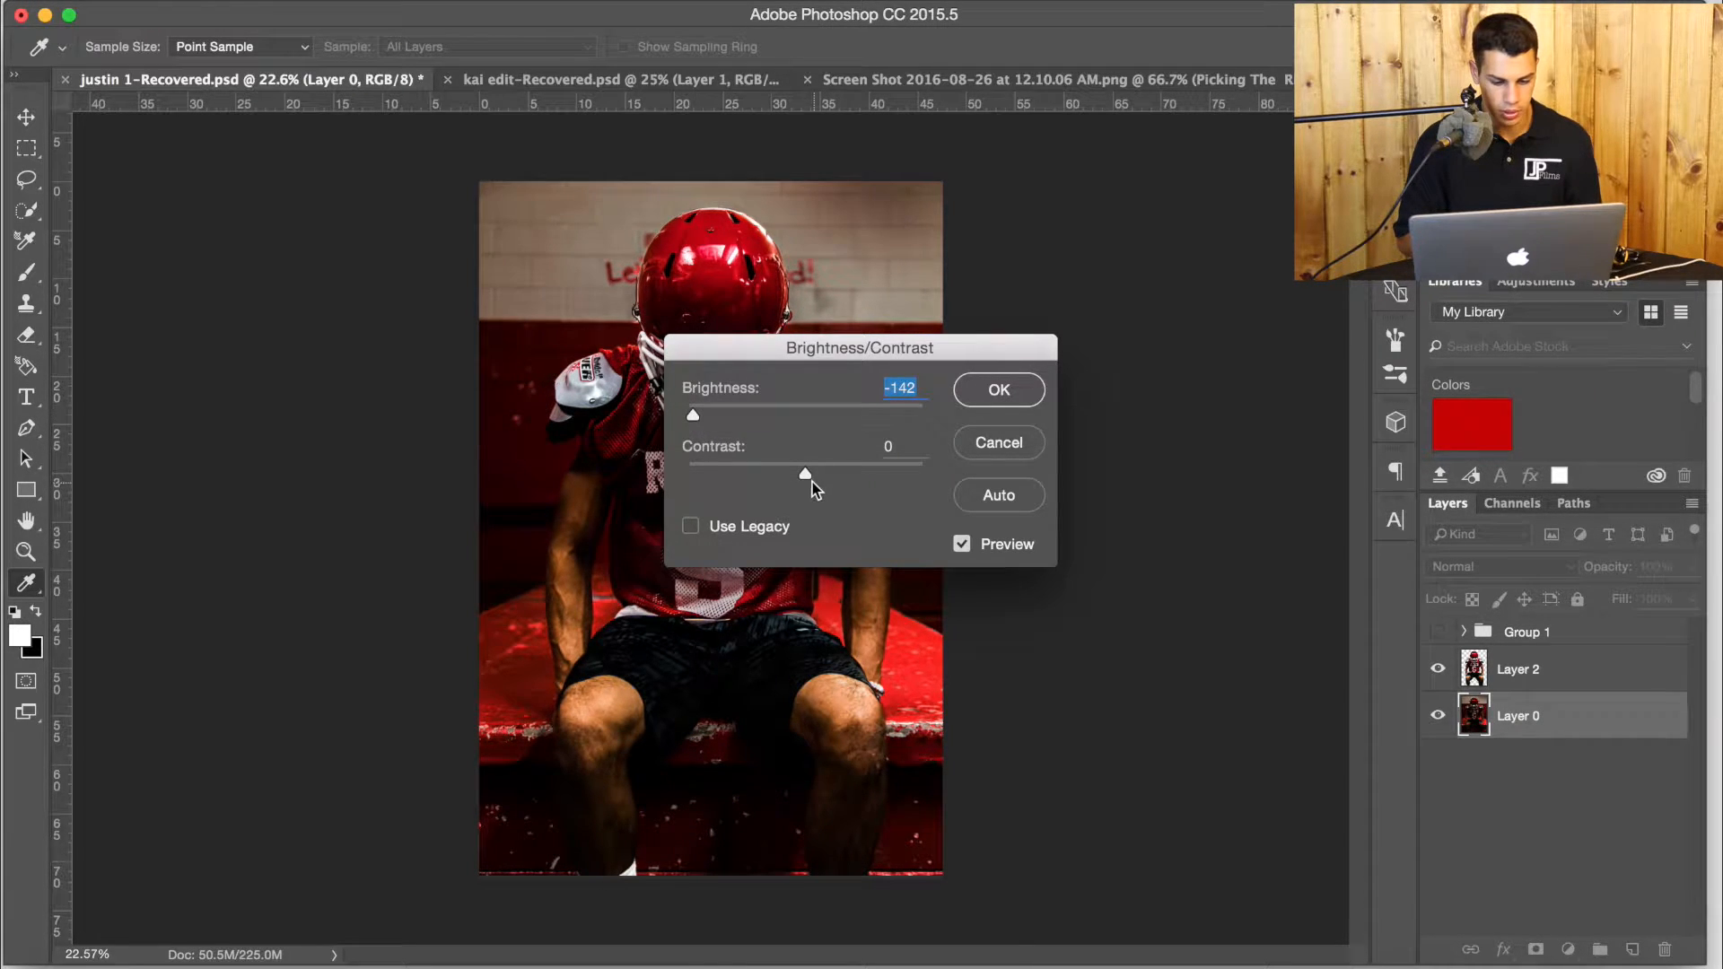
{"action": "left_click_drag", "start_coordinate": [806, 475], "coordinate": [903, 476]}
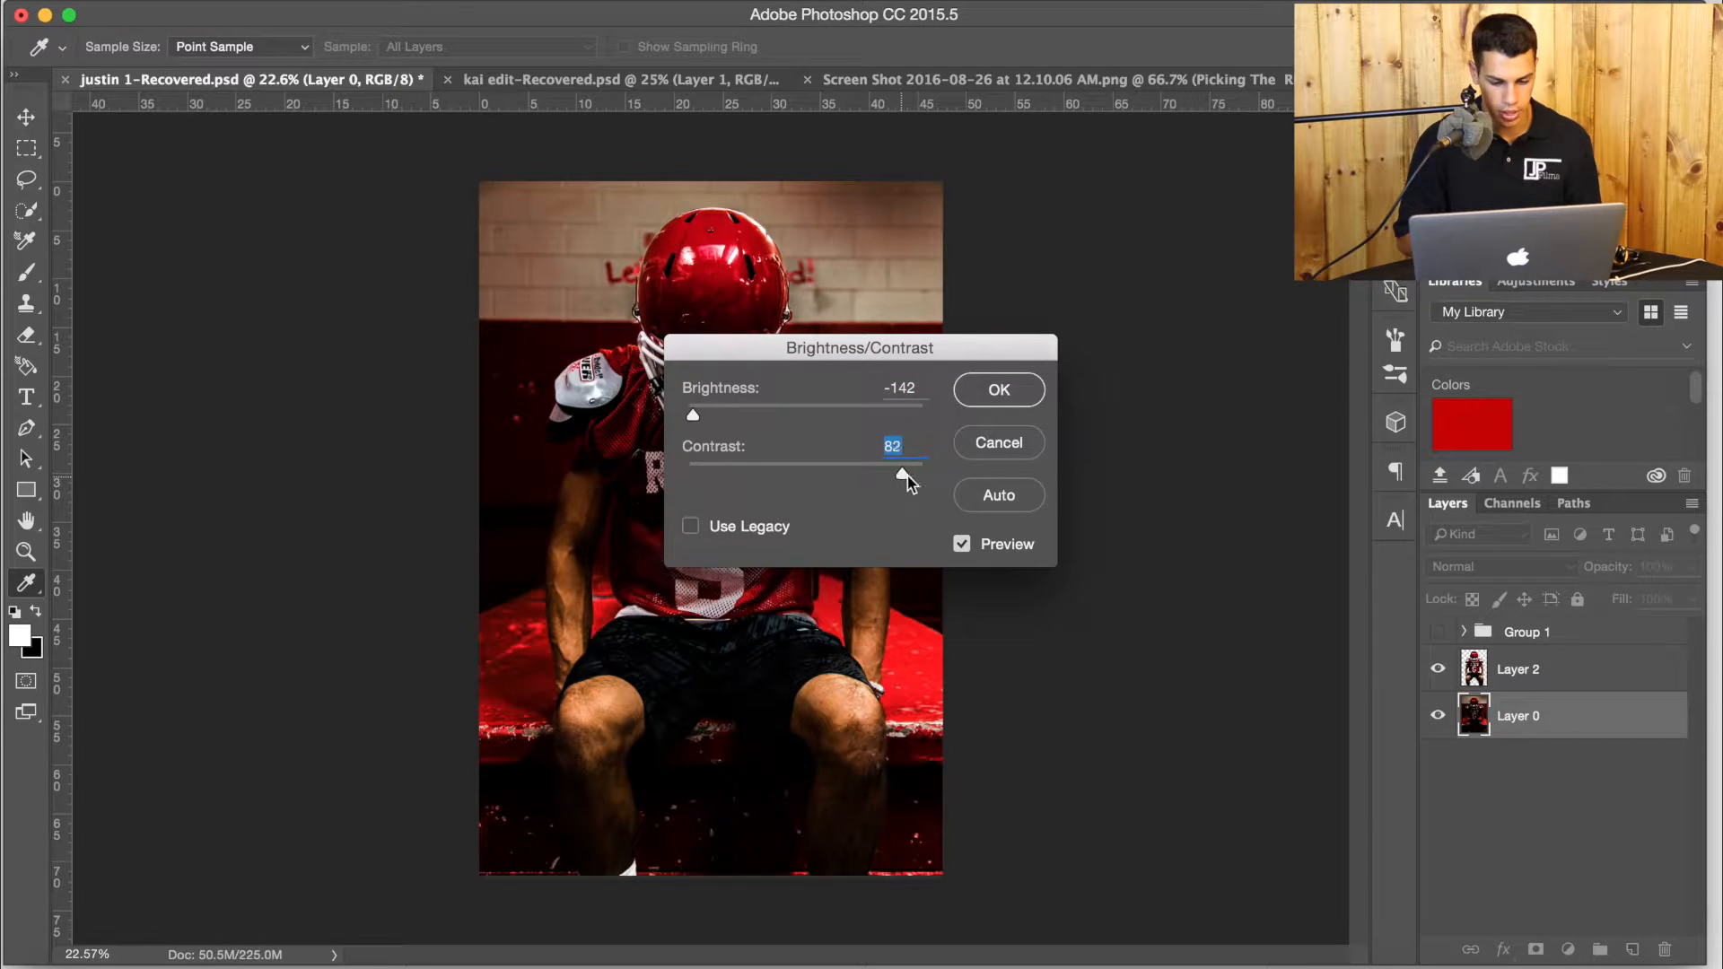
{"action": "left_click", "coordinate": [1003, 386]}
{"action": "key", "text": "e"}
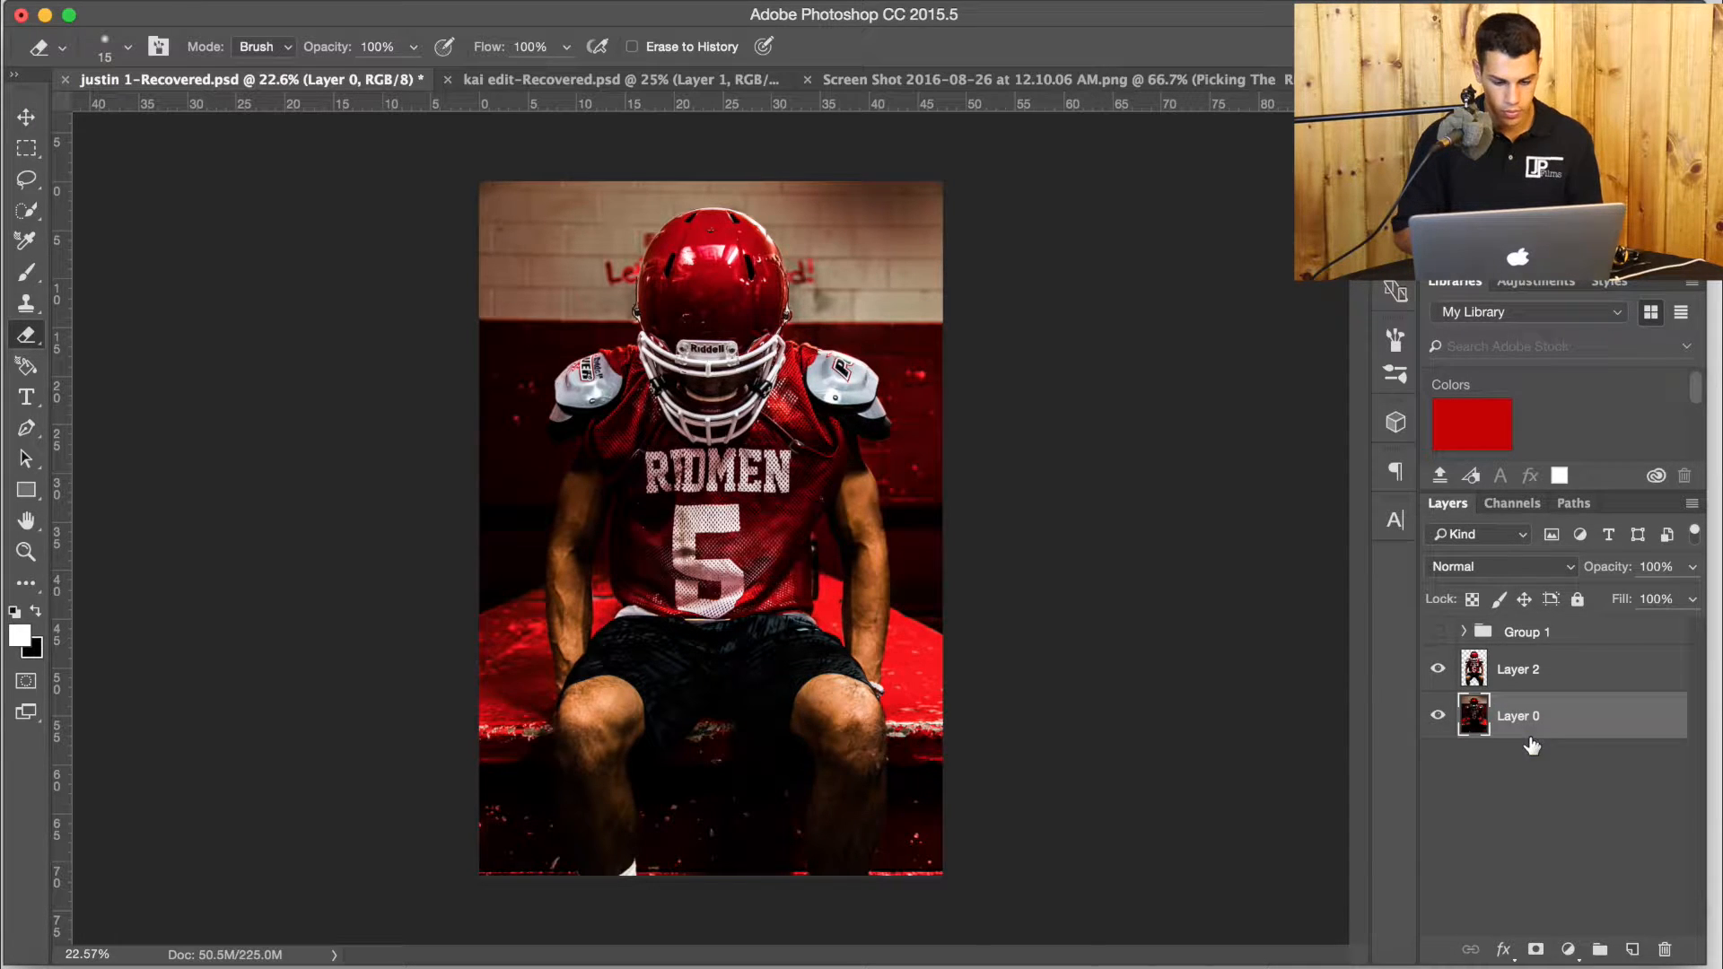
Apply Brightness/Contrast to the player on Layer 2 with Brightness 18 and Contrast 63.
{"action": "left_click", "coordinate": [1537, 670]}
{"action": "left_click", "coordinate": [320, 2]}
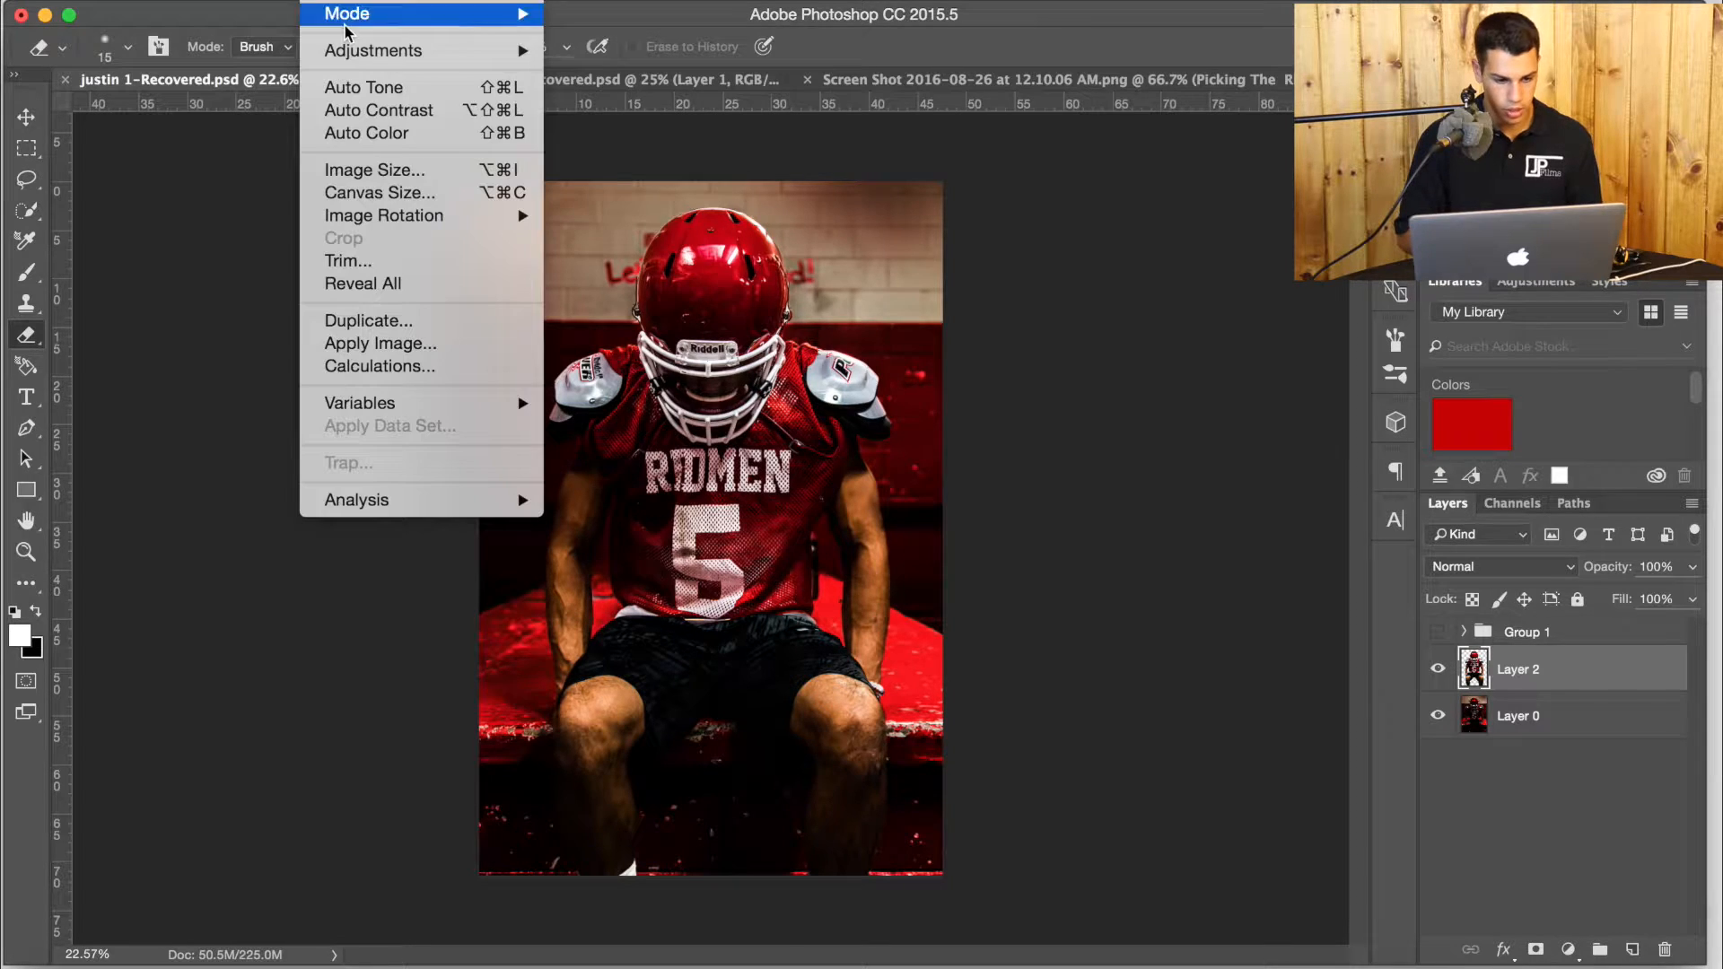
{"action": "mouse_move", "coordinate": [384, 50]}
{"action": "left_click", "coordinate": [654, 119]}
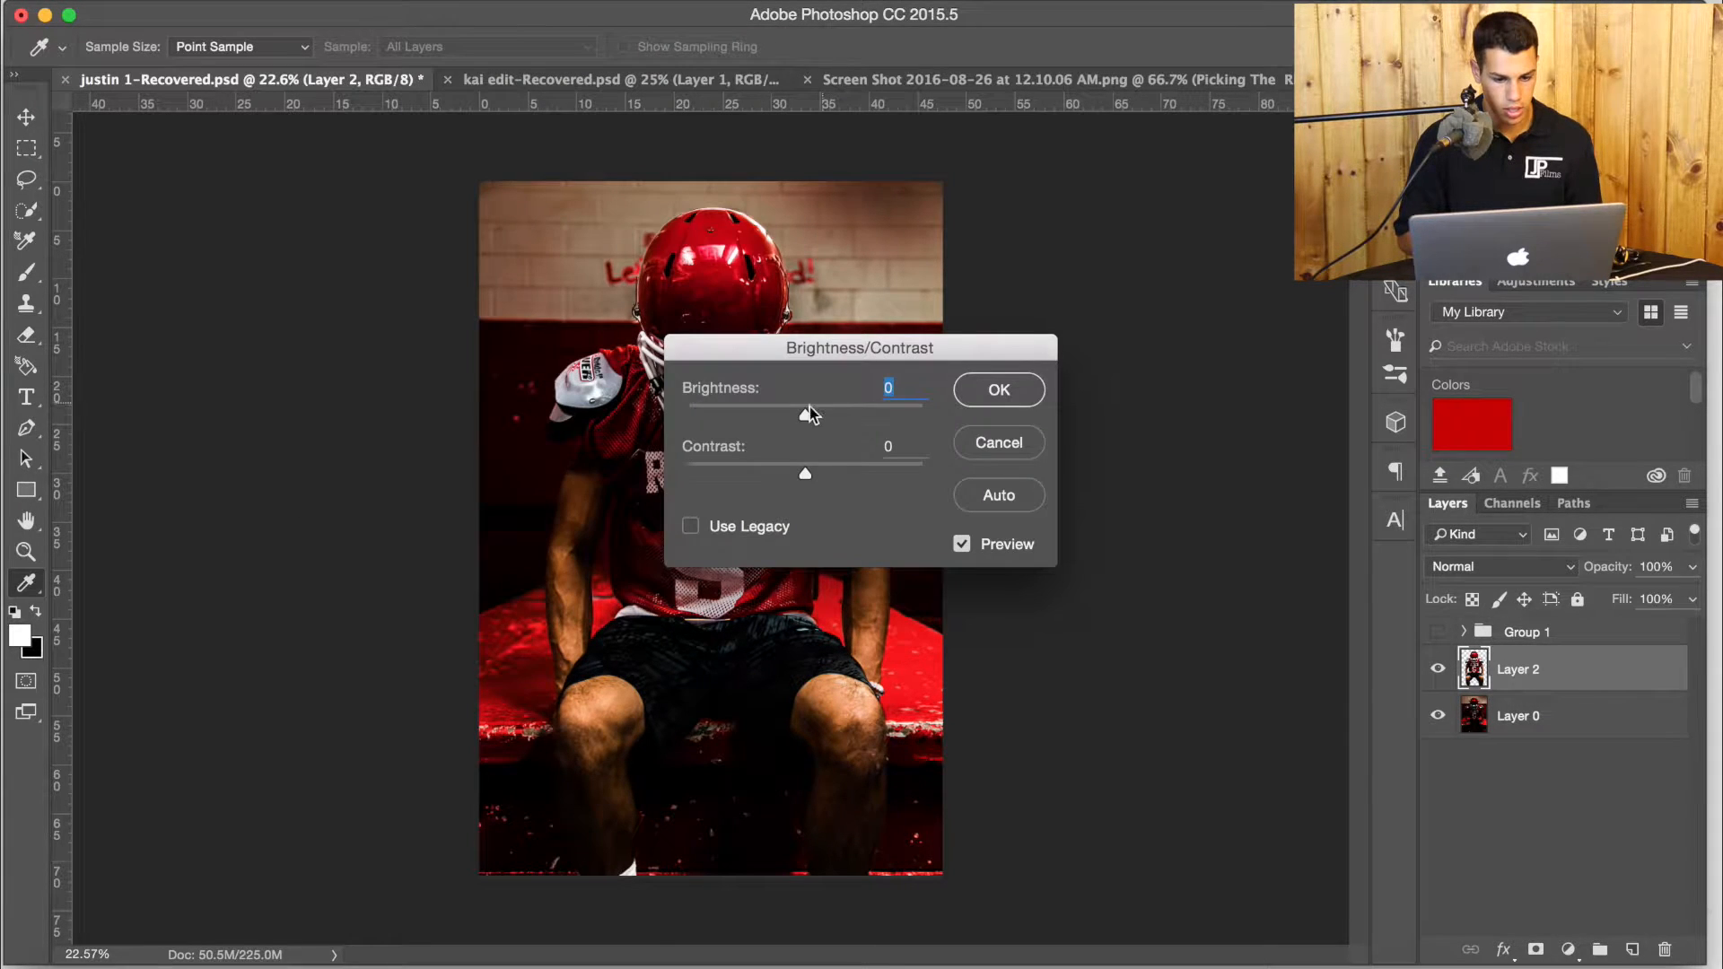
{"action": "left_click_drag", "start_coordinate": [835, 475], "coordinate": [879, 478]}
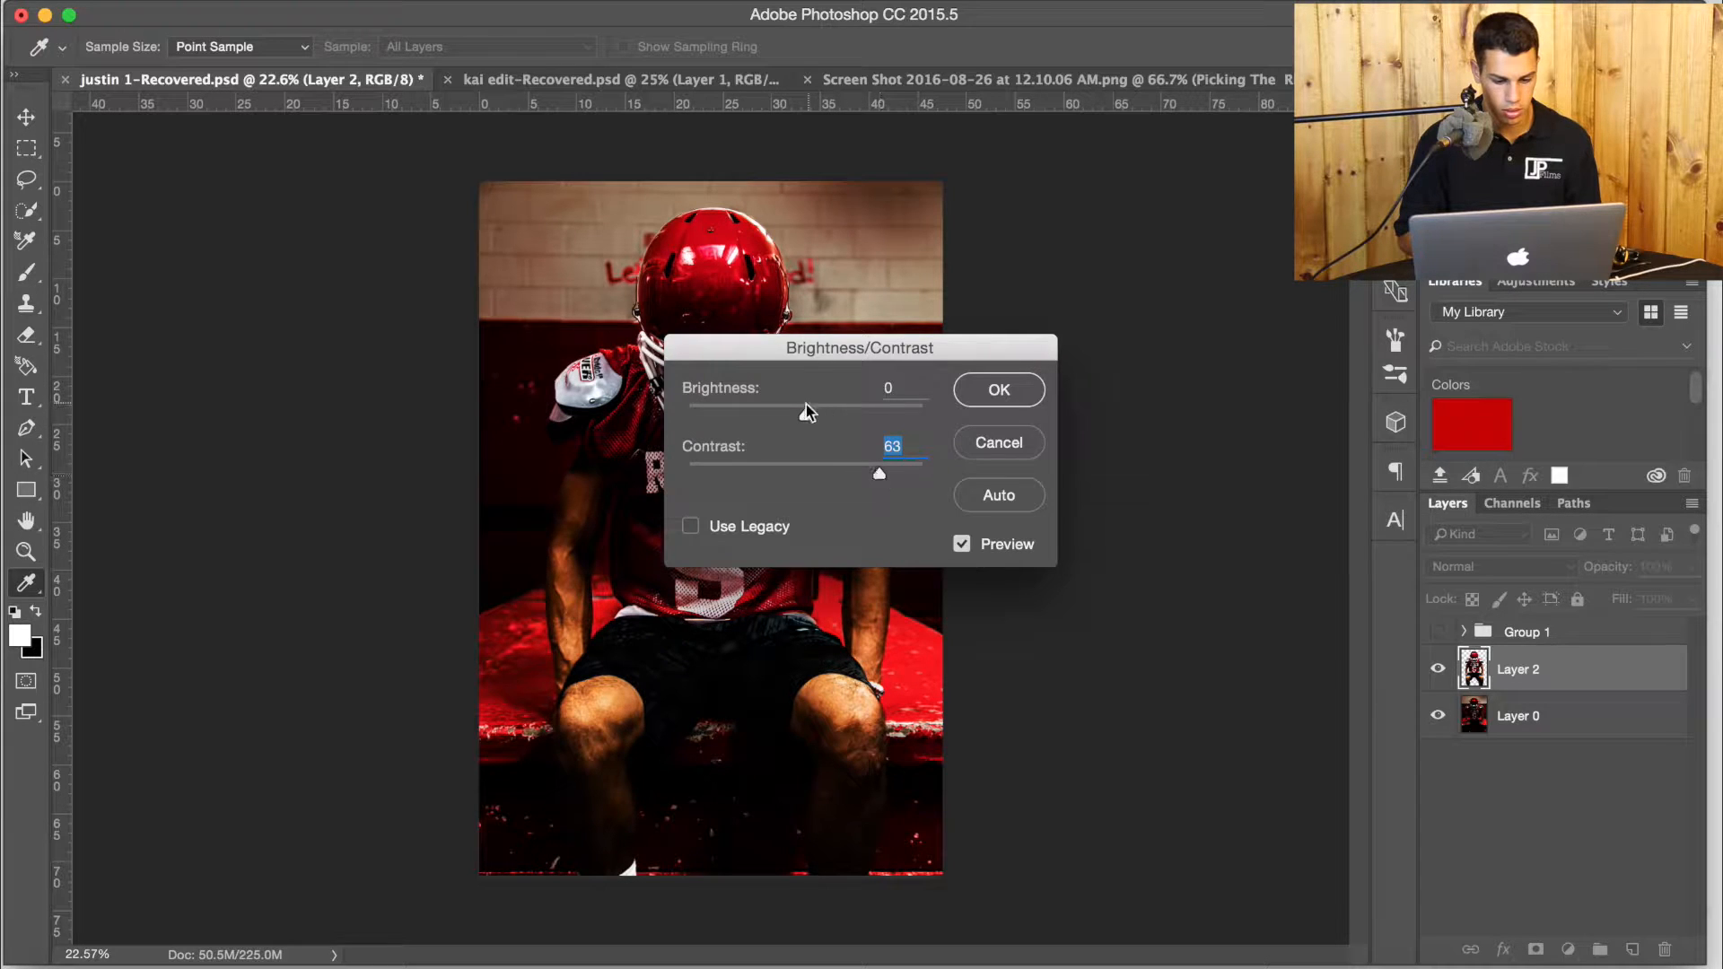
{"action": "left_click_drag", "start_coordinate": [806, 415], "coordinate": [820, 416]}
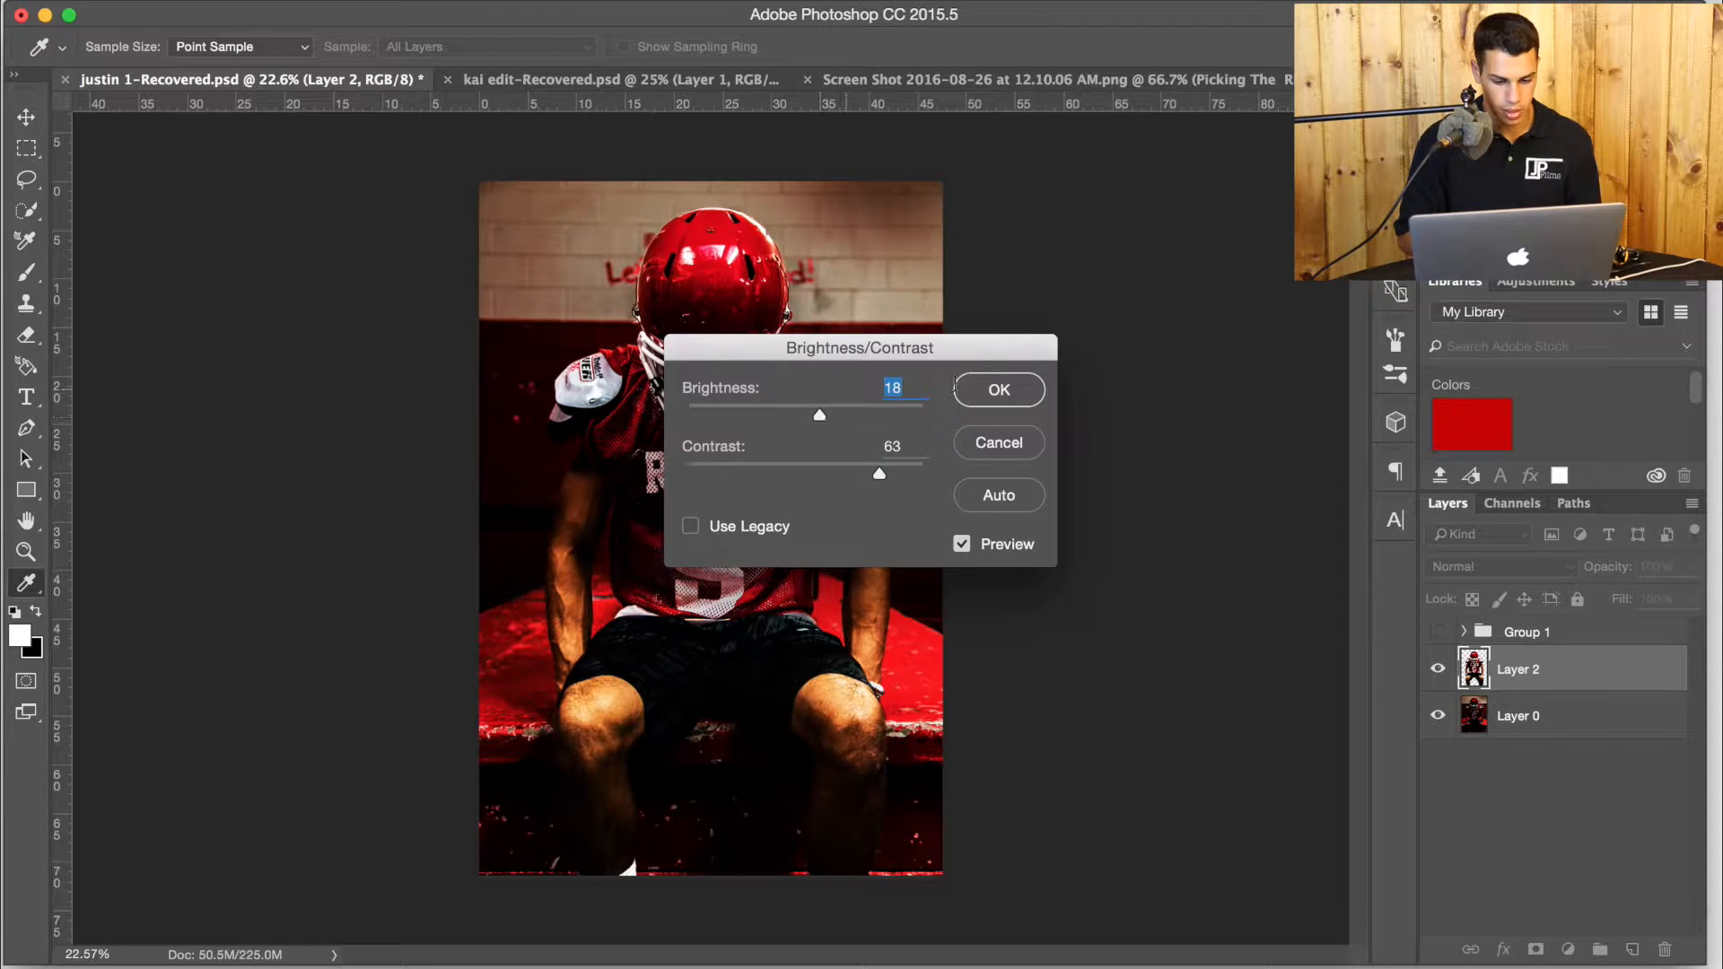
{"action": "left_click", "coordinate": [995, 389]}
{"action": "key", "text": "e"}
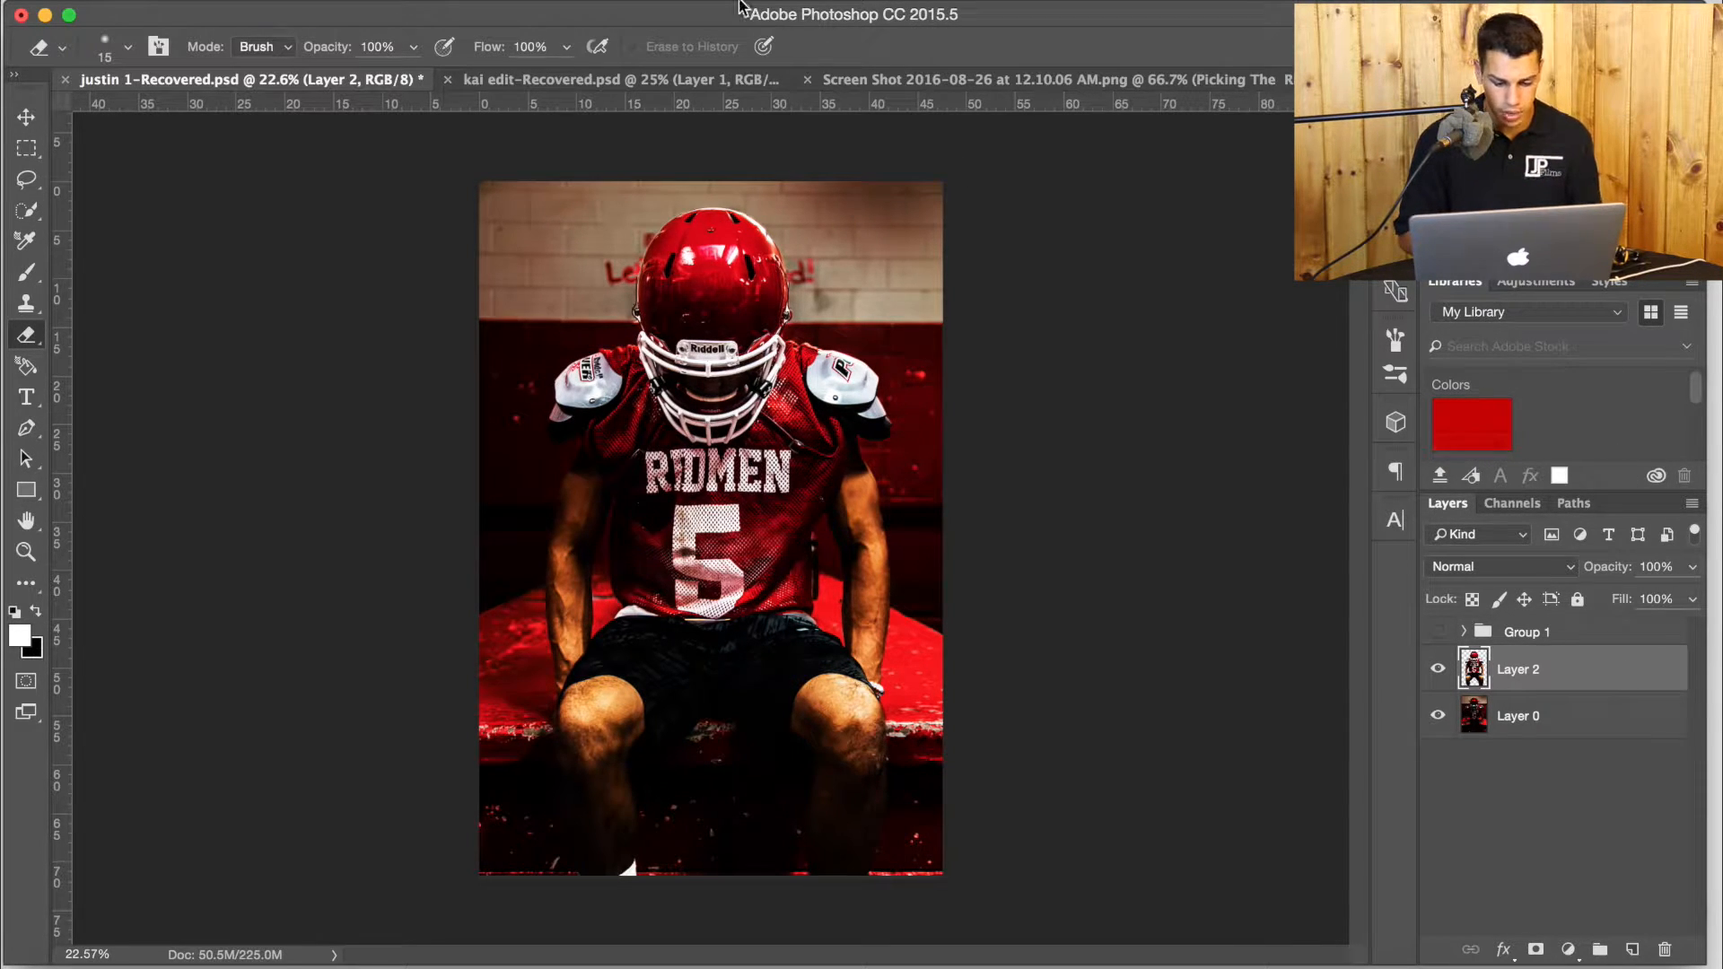
Apply Topaz Adjust 5 to Layer 2 using the Exposure Correction preset with Adaptive Exposure 0.81 and Regions 44.
{"action": "left_click", "coordinate": [618, 2]}
{"action": "mouse_move", "coordinate": [669, 518]}
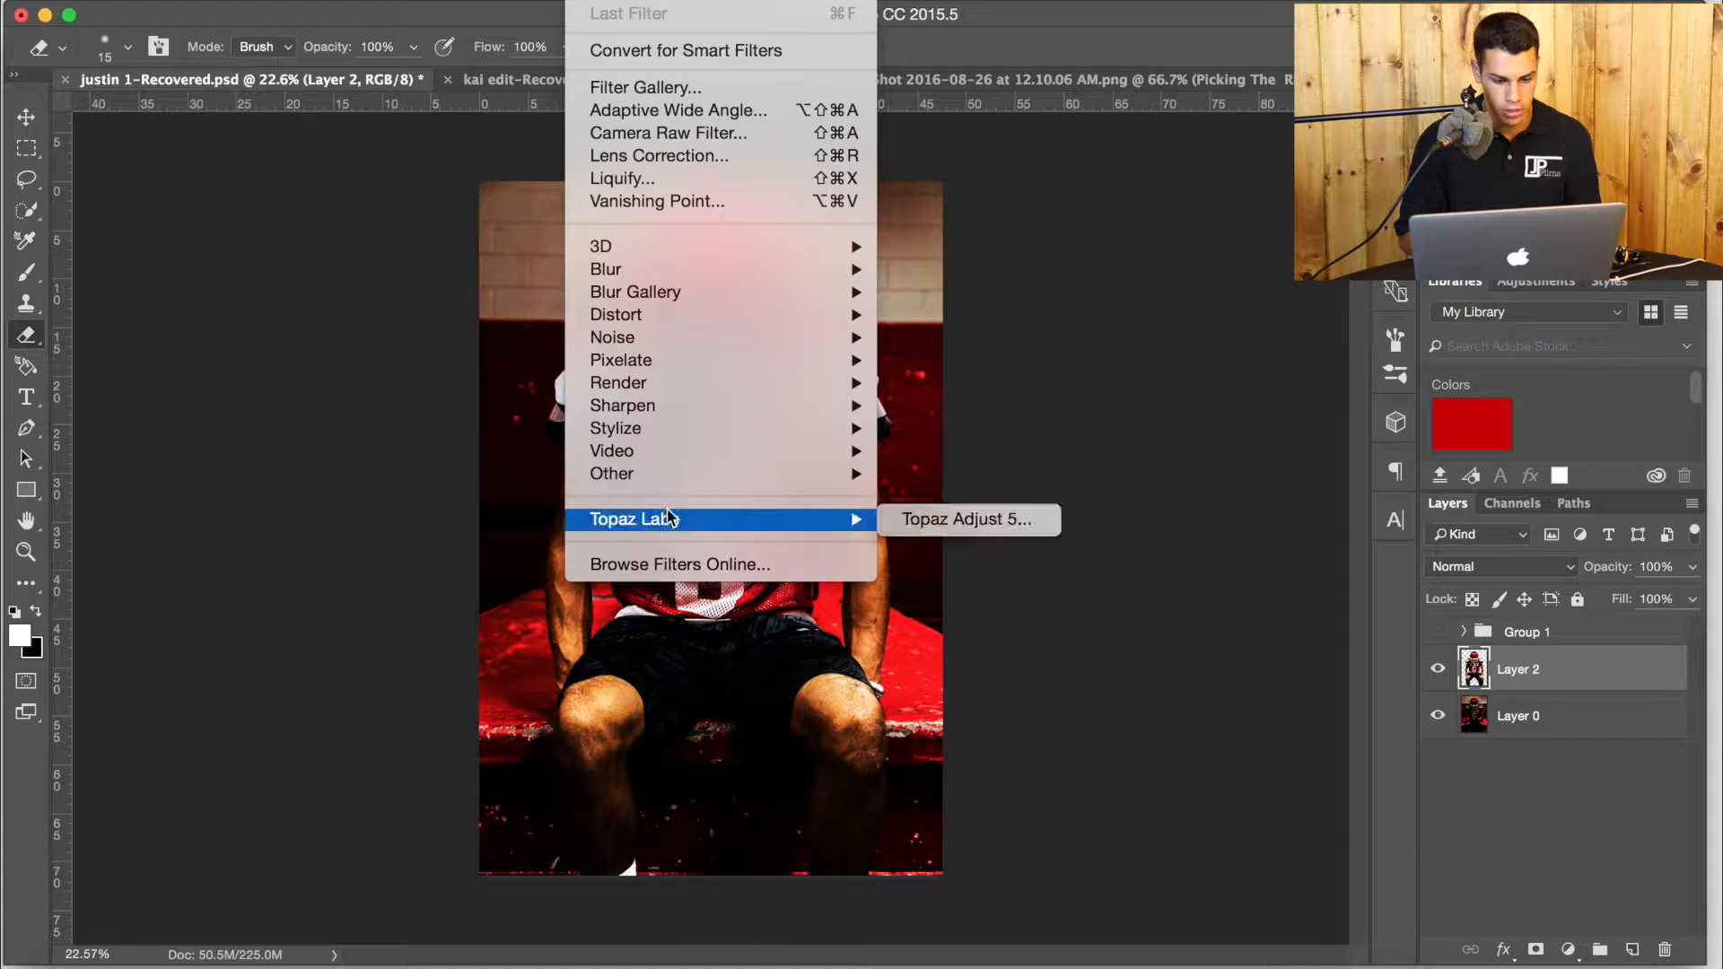
{"action": "left_click", "coordinate": [918, 512]}
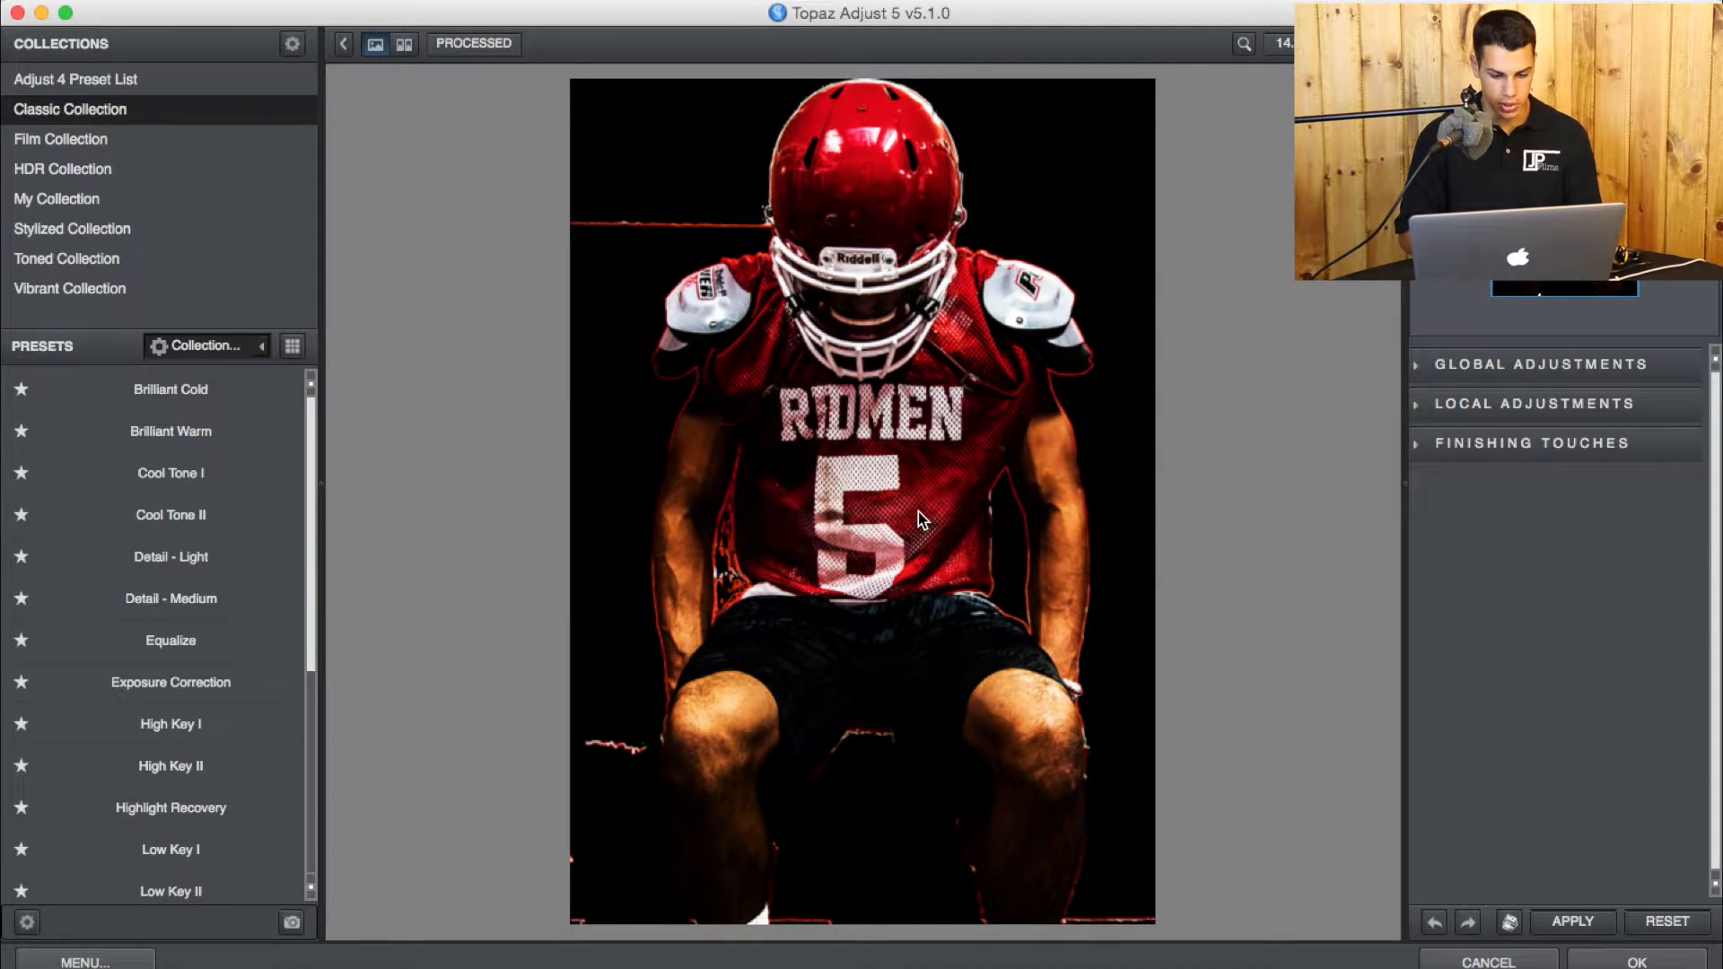
{"action": "left_click", "coordinate": [199, 683]}
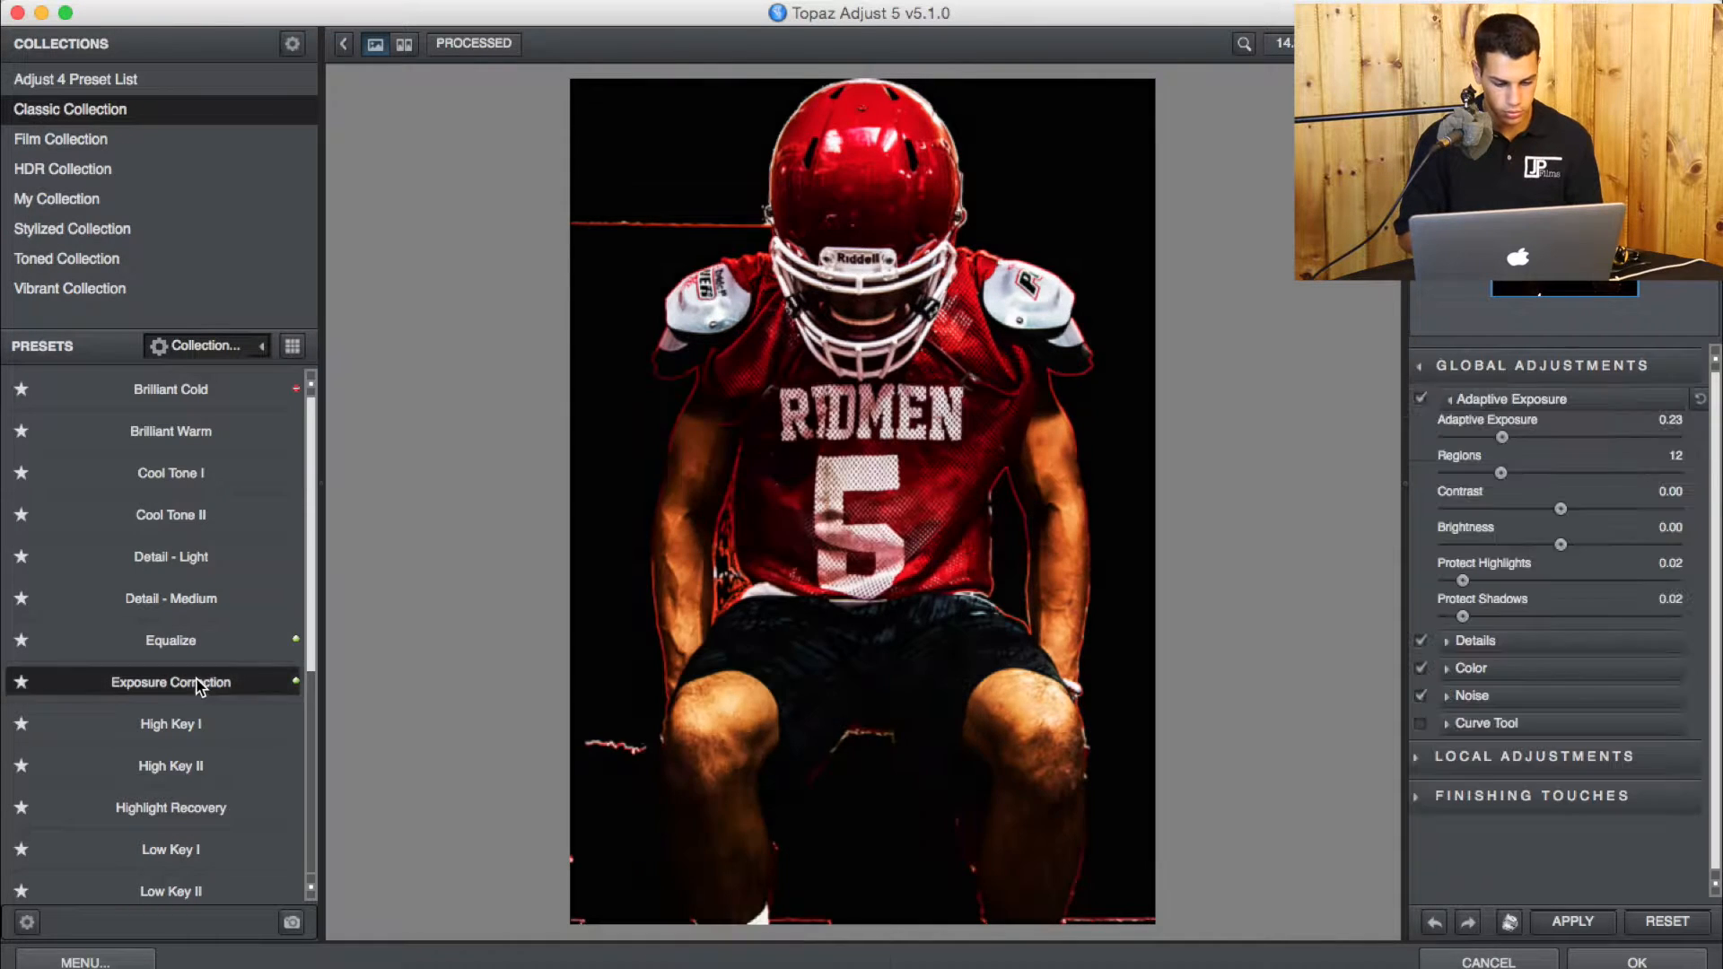
{"action": "left_click_drag", "start_coordinate": [1502, 437], "coordinate": [1609, 437]}
{"action": "left_click_drag", "start_coordinate": [1504, 477], "coordinate": [1630, 492]}
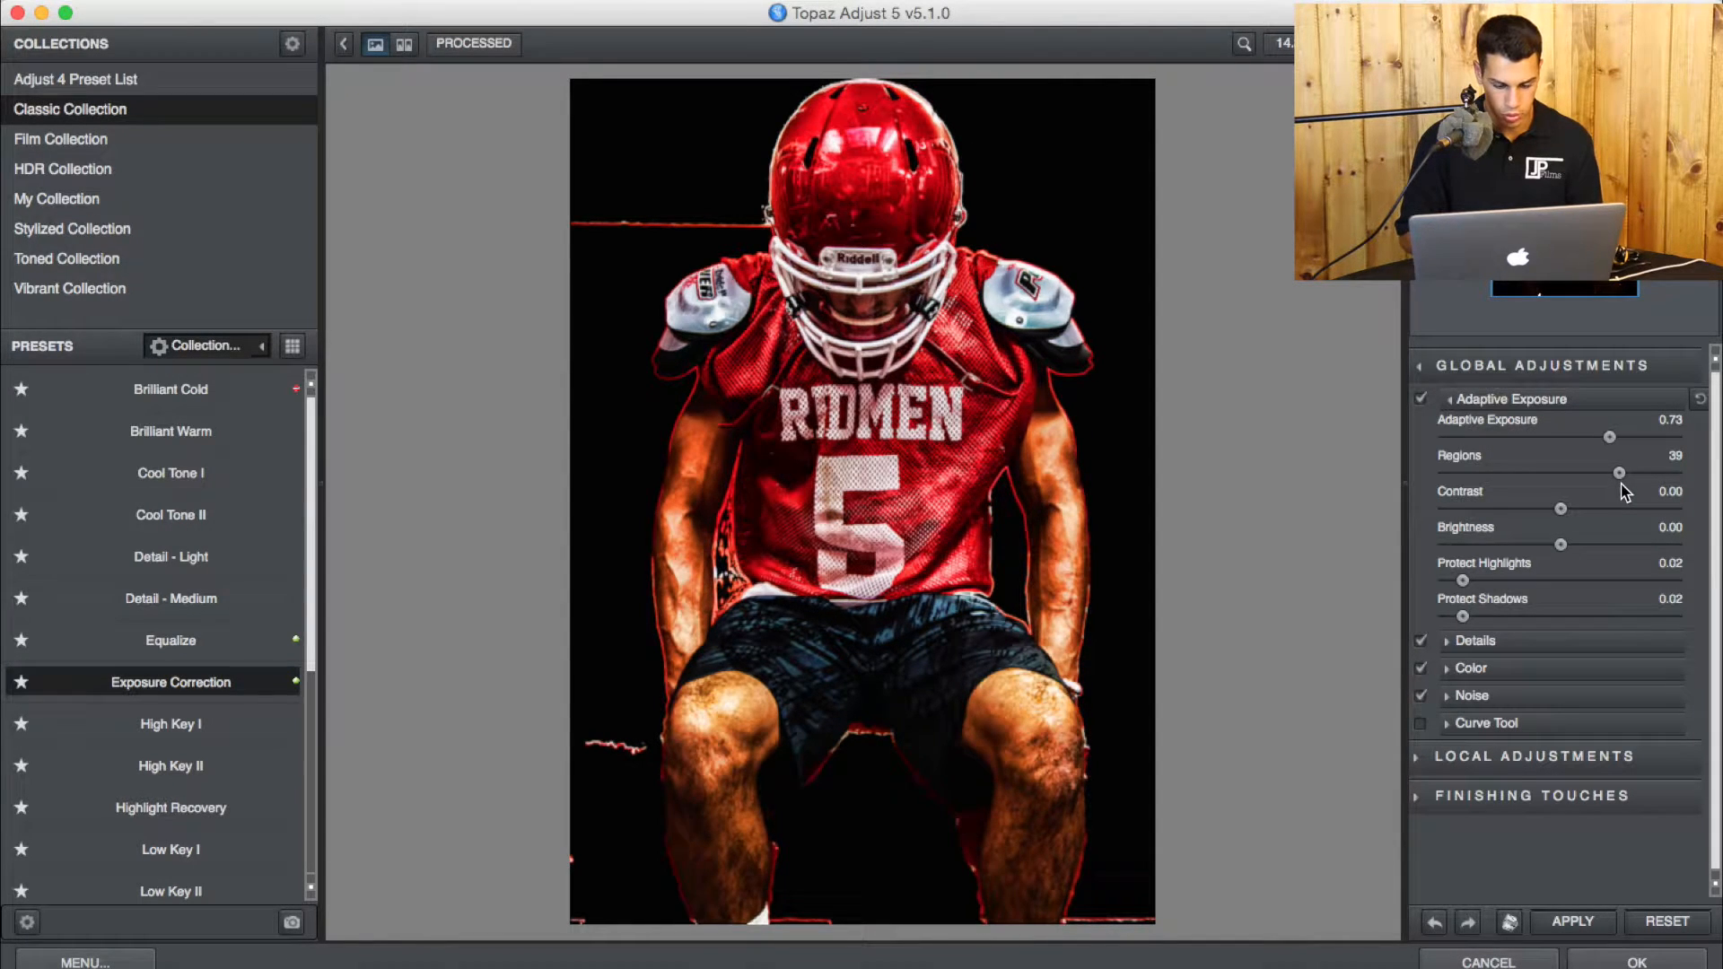
{"action": "left_click_drag", "start_coordinate": [1620, 474], "coordinate": [1632, 474]}
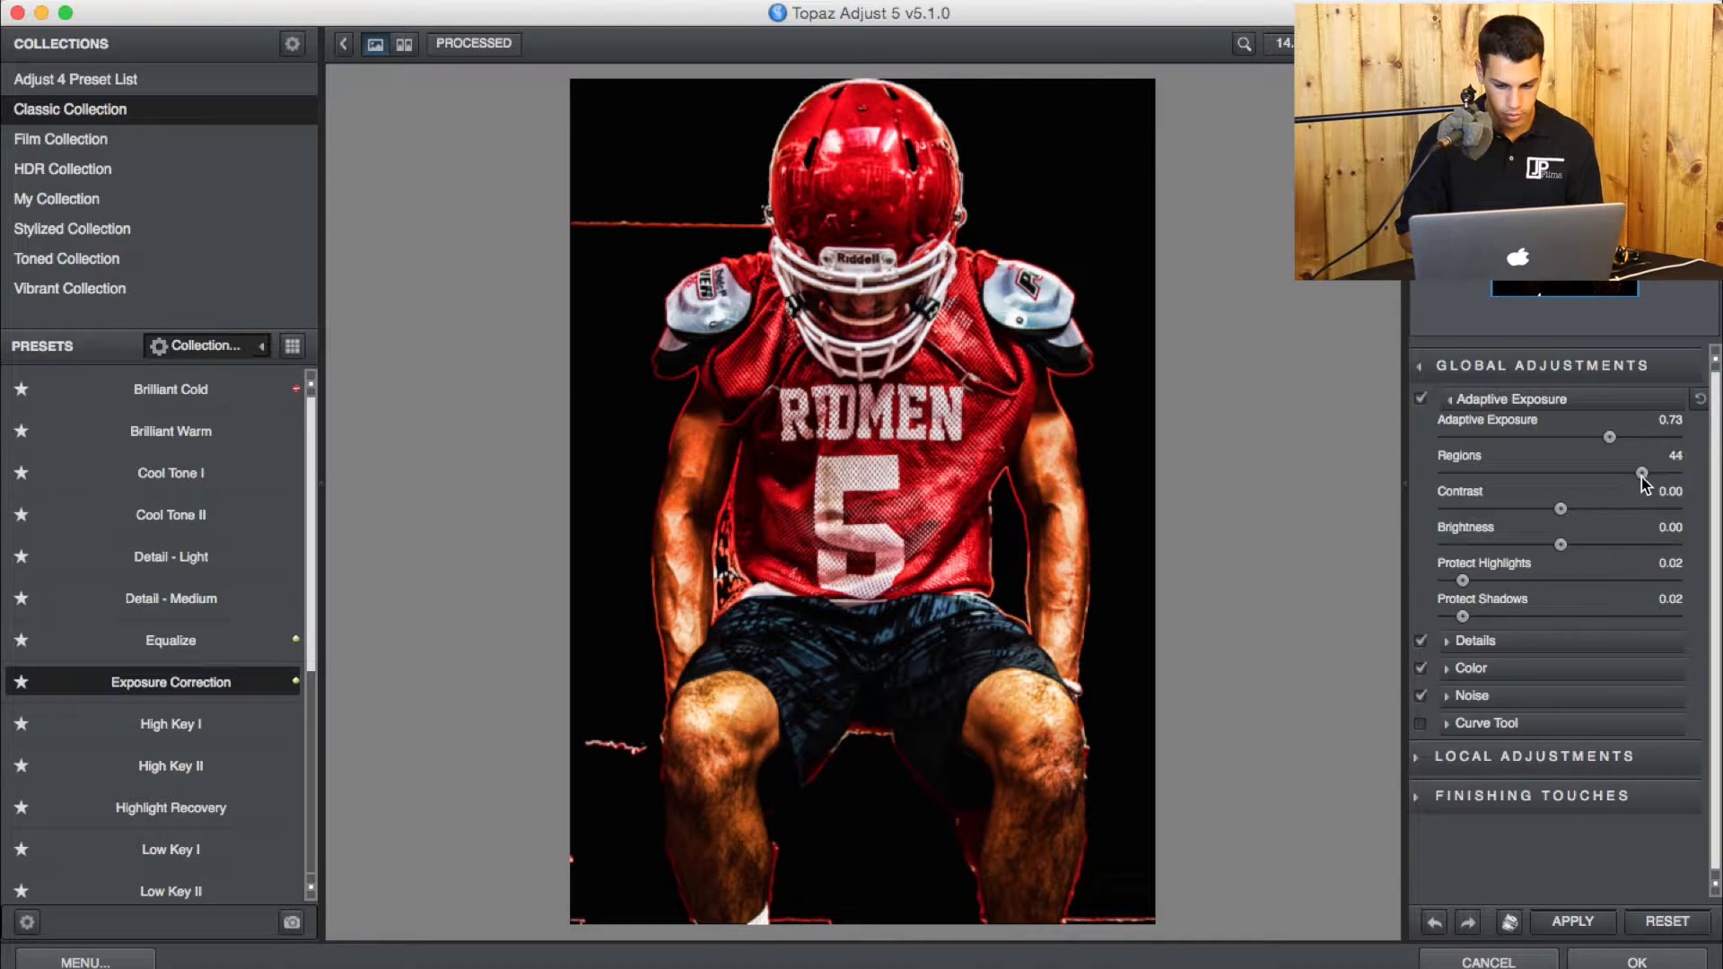
{"action": "left_click_drag", "start_coordinate": [1611, 438], "coordinate": [1624, 438]}
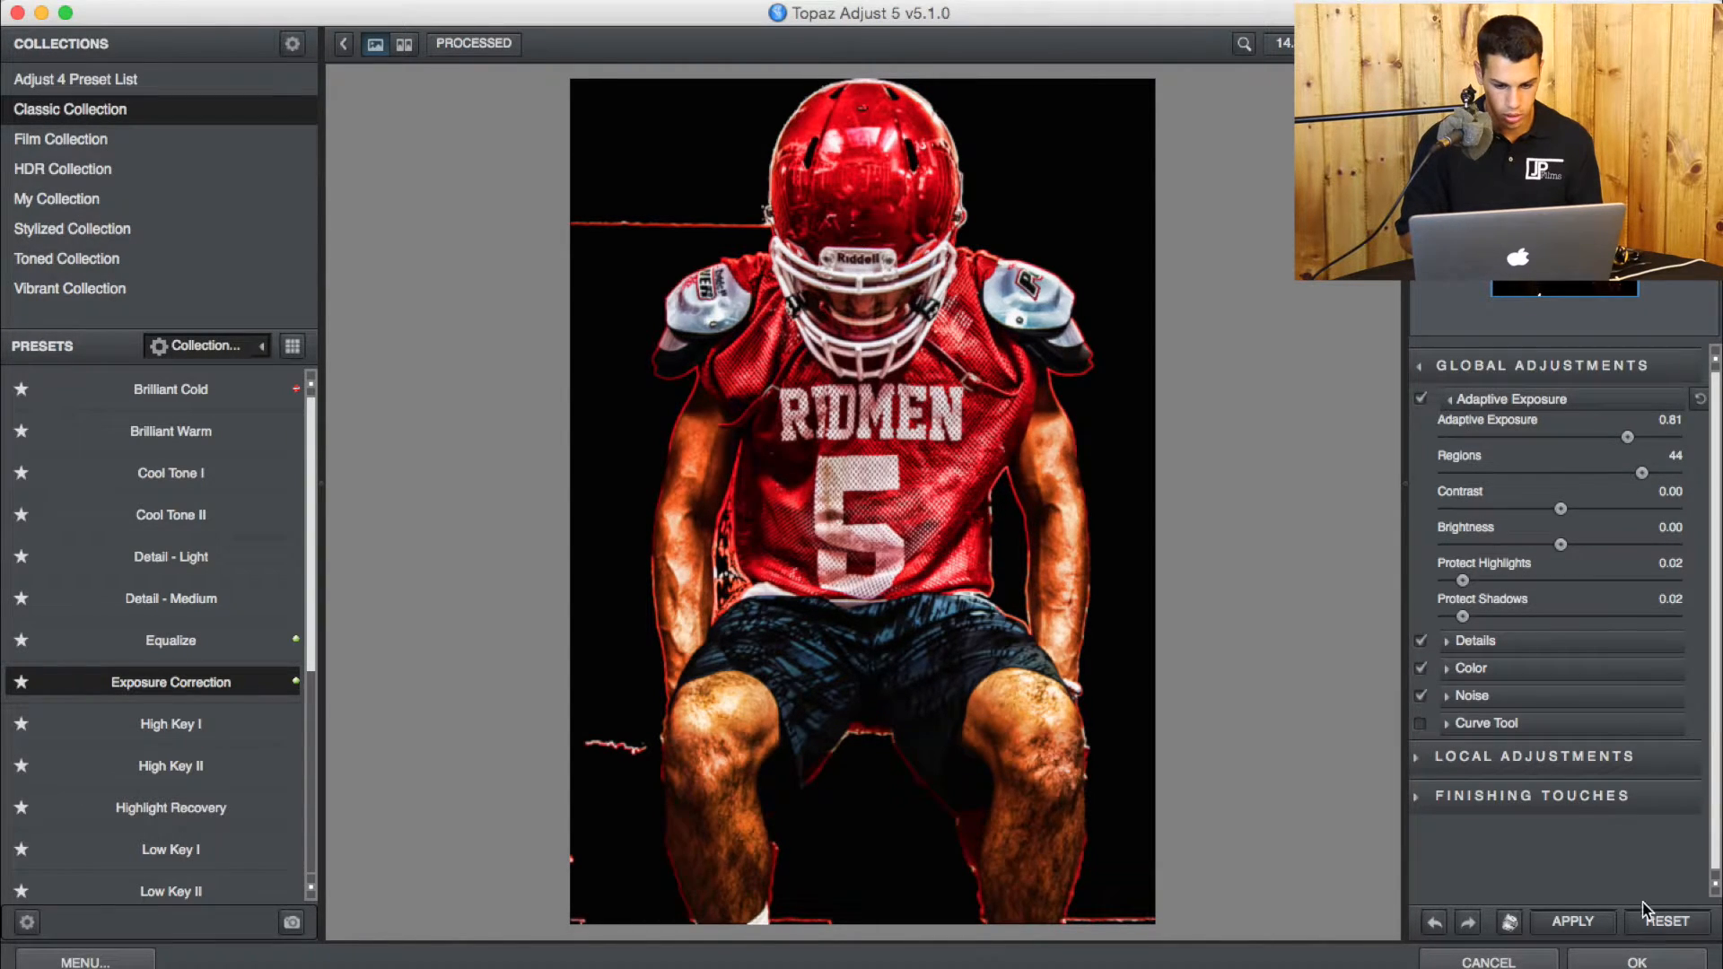
{"action": "left_click", "coordinate": [1635, 958]}
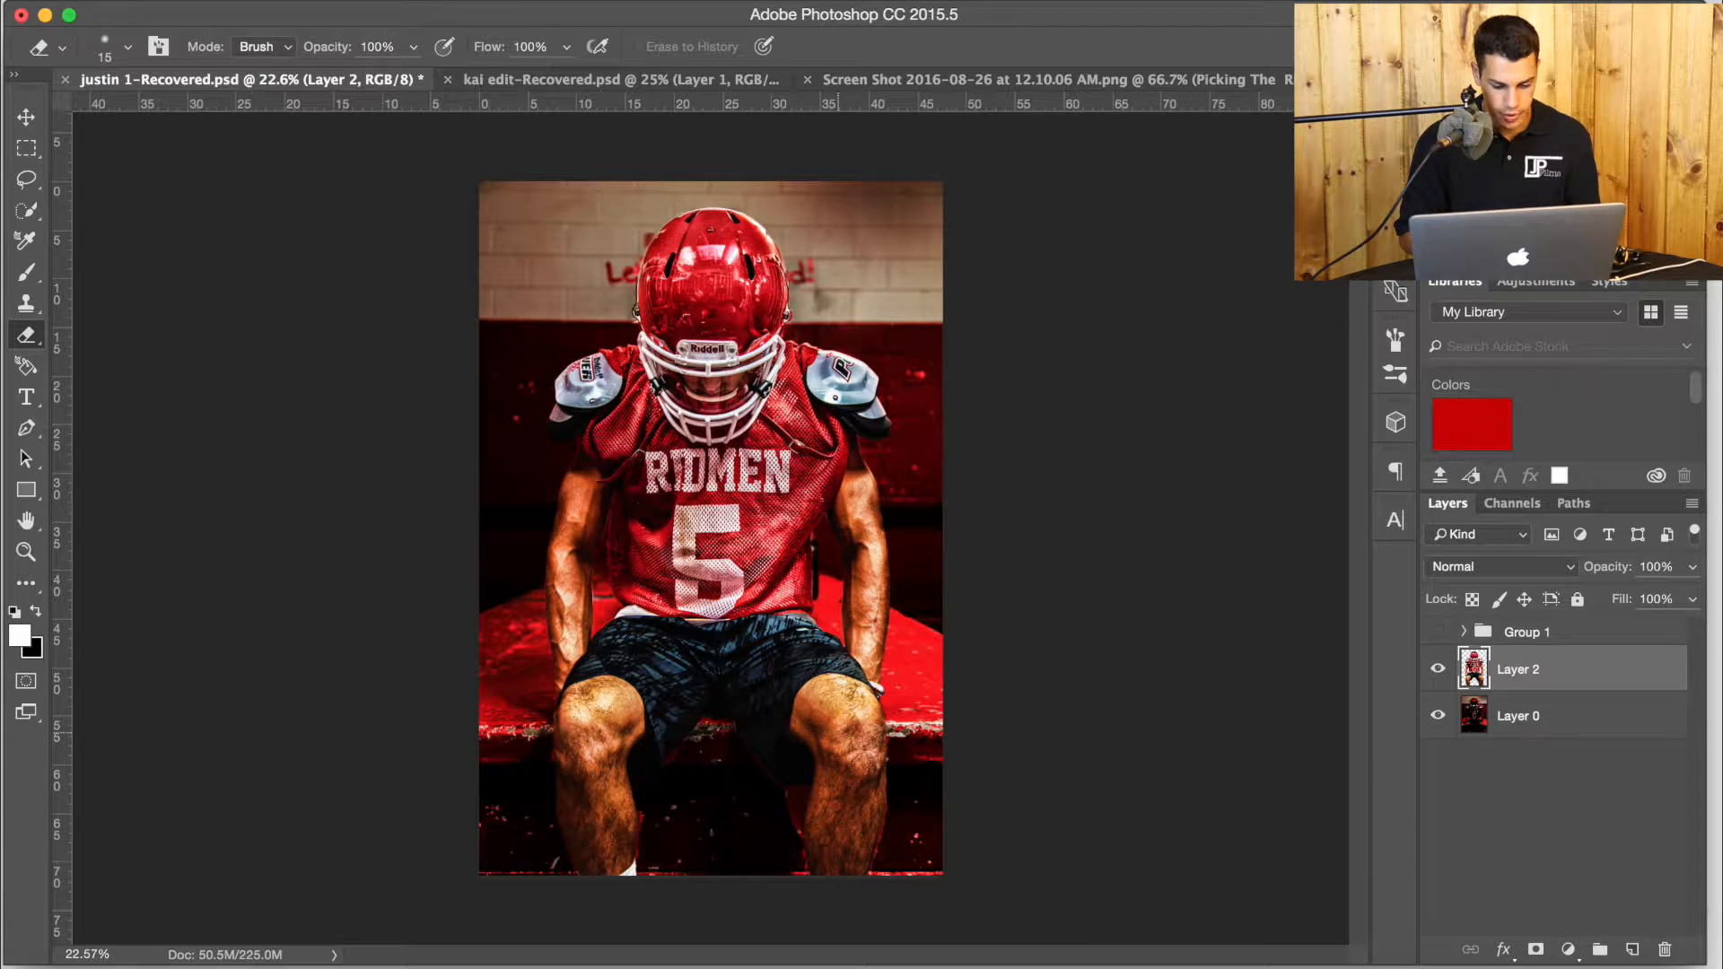
Load Layer 2's outline as a selection and set up a soft black brush with 22% flow and a size of 2480 px.
{"action": "left_click", "coordinate": [1474, 672], "text": "super"}
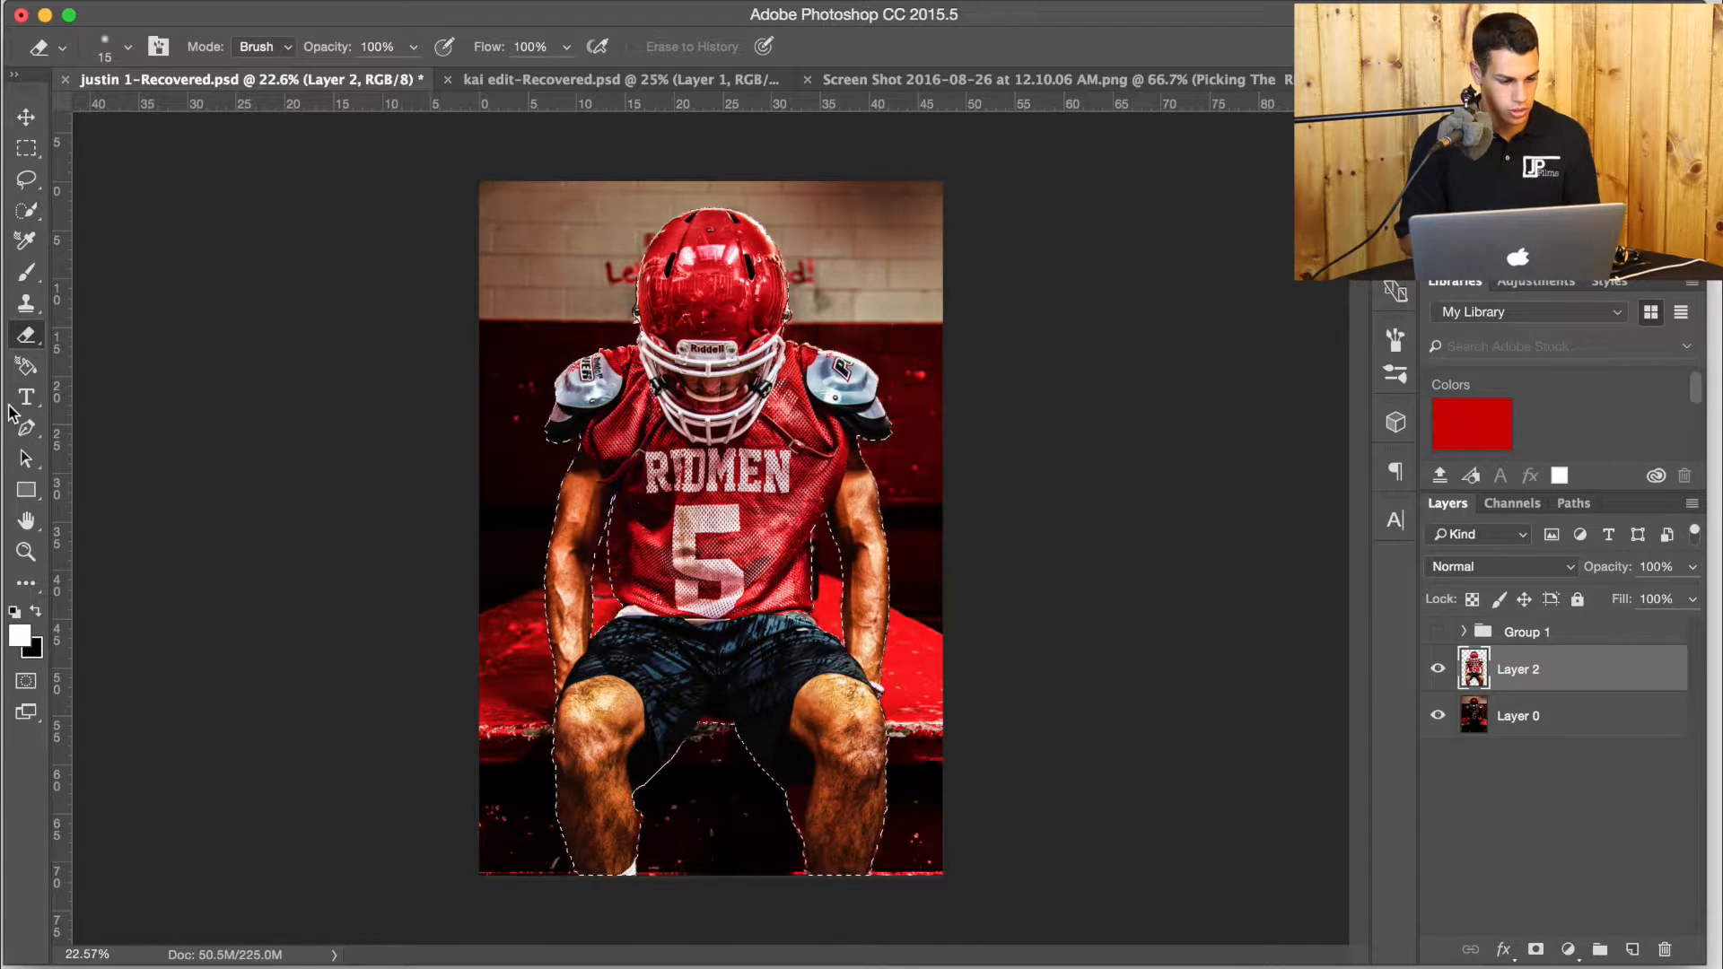
{"action": "left_click", "coordinate": [26, 272]}
{"action": "left_click", "coordinate": [36, 611]}
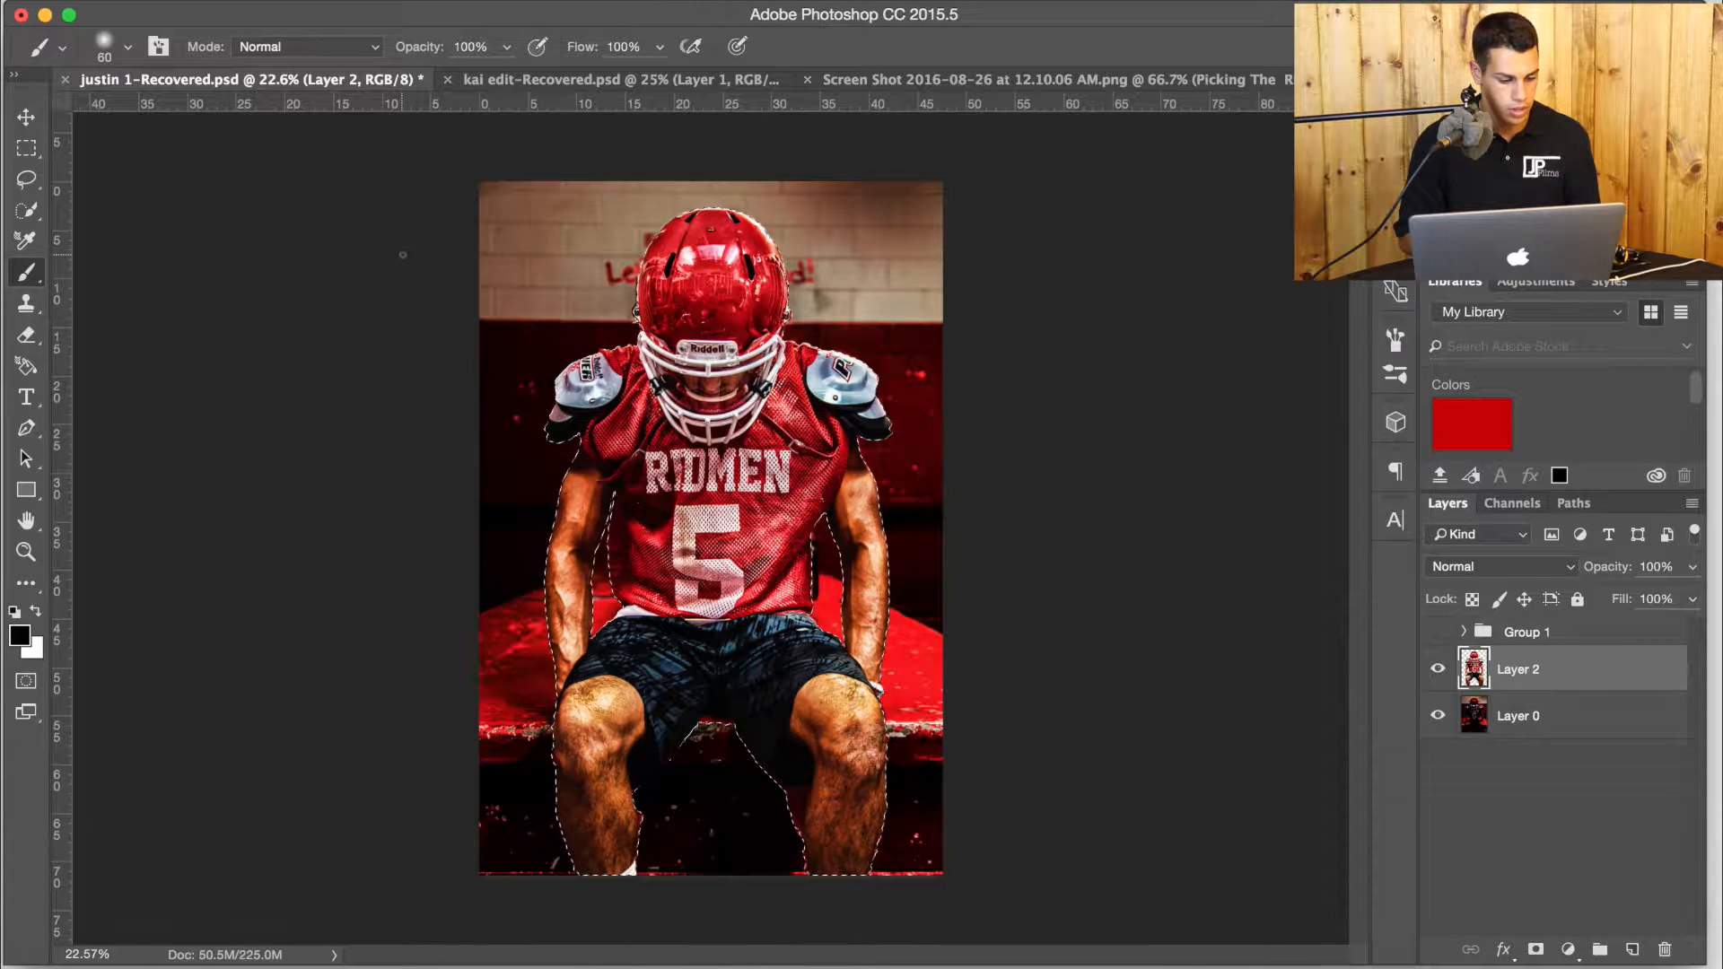
{"action": "left_click", "coordinate": [661, 47]}
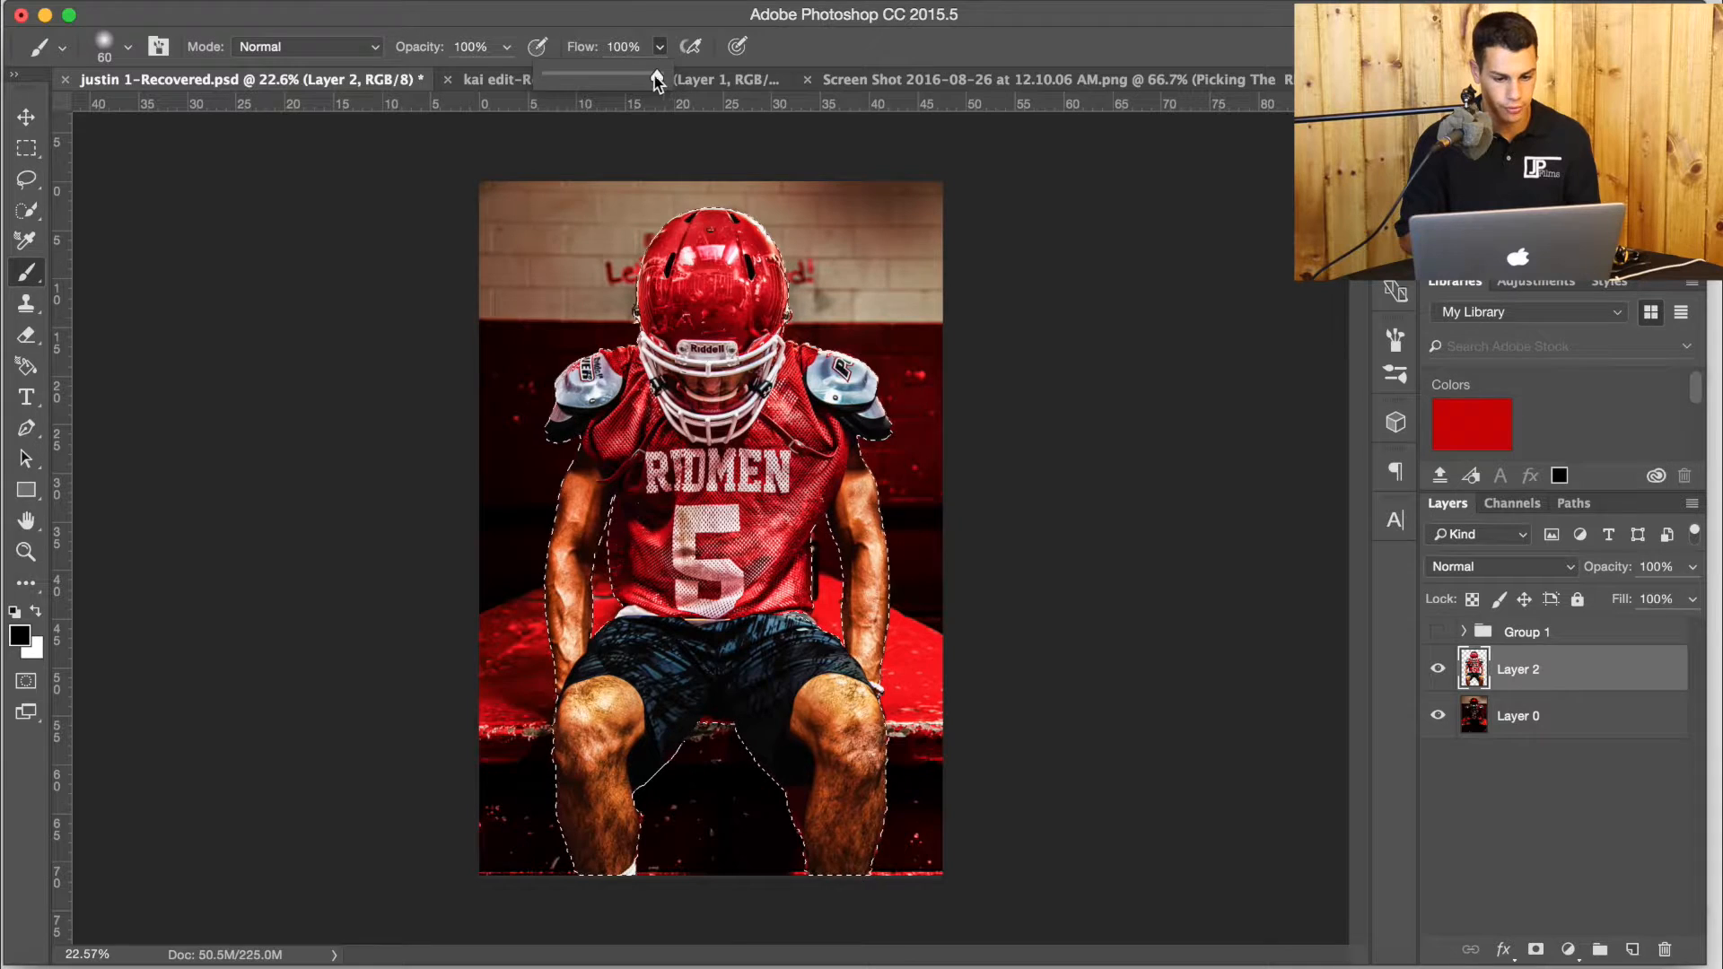
{"action": "left_click_drag", "start_coordinate": [571, 80], "coordinate": [569, 79]}
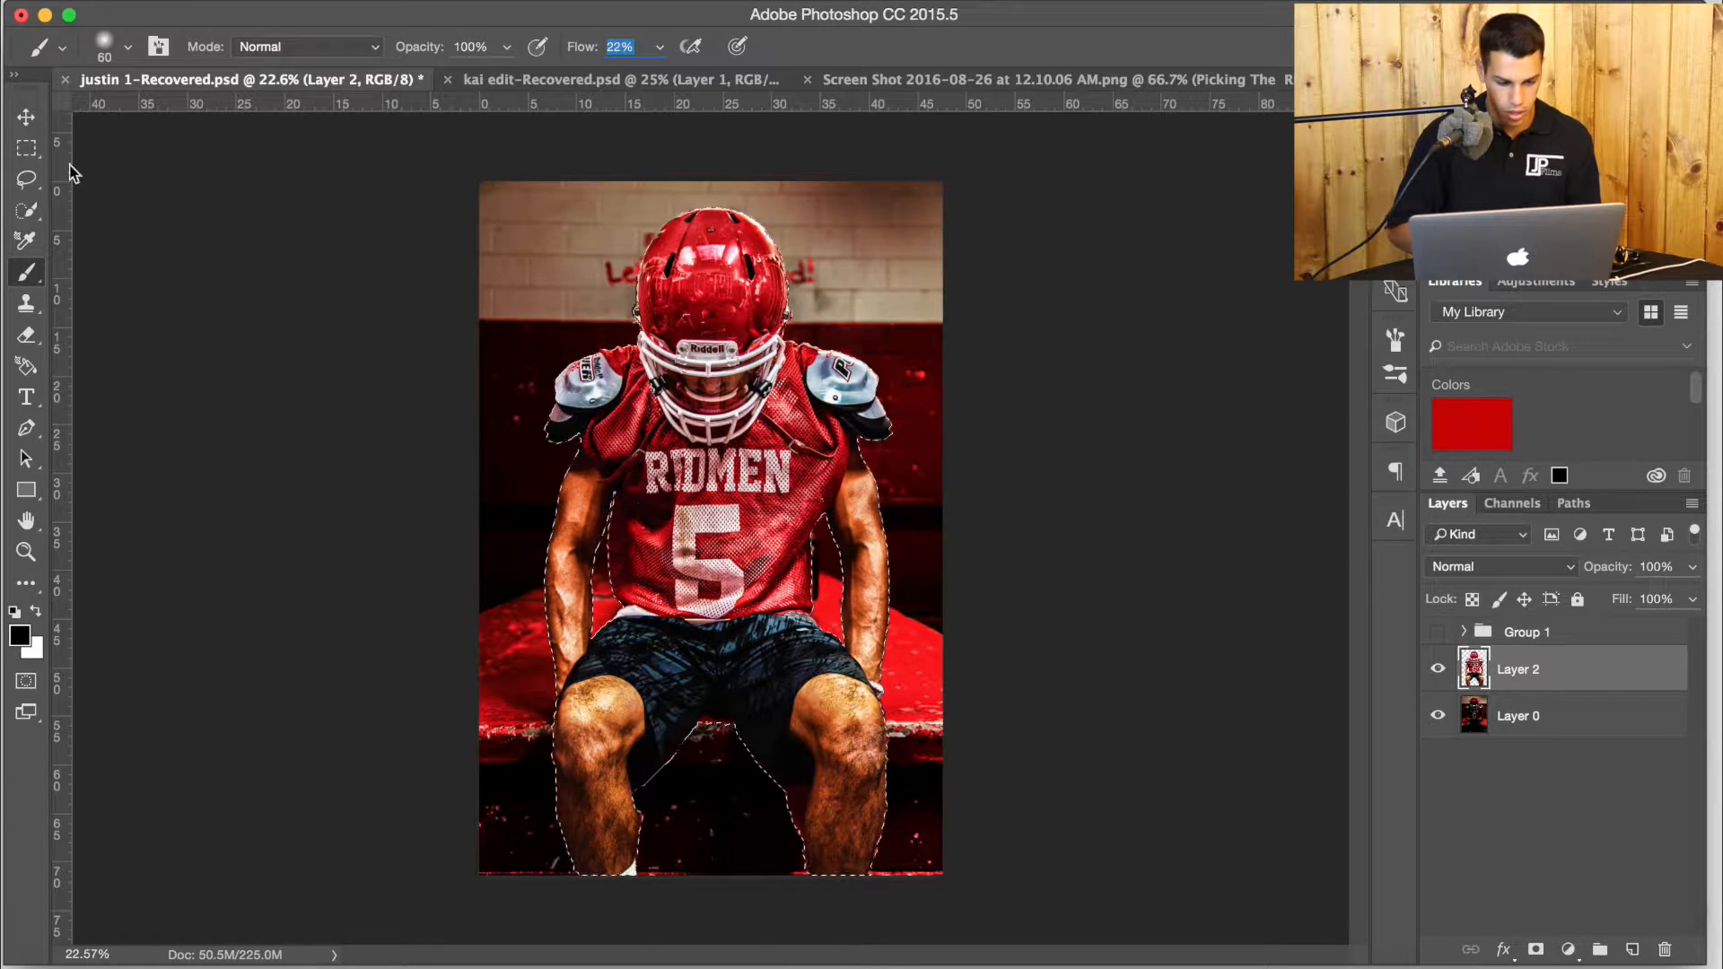
{"action": "left_click", "coordinate": [129, 47]}
{"action": "left_click_drag", "start_coordinate": [182, 122], "coordinate": [265, 123]}
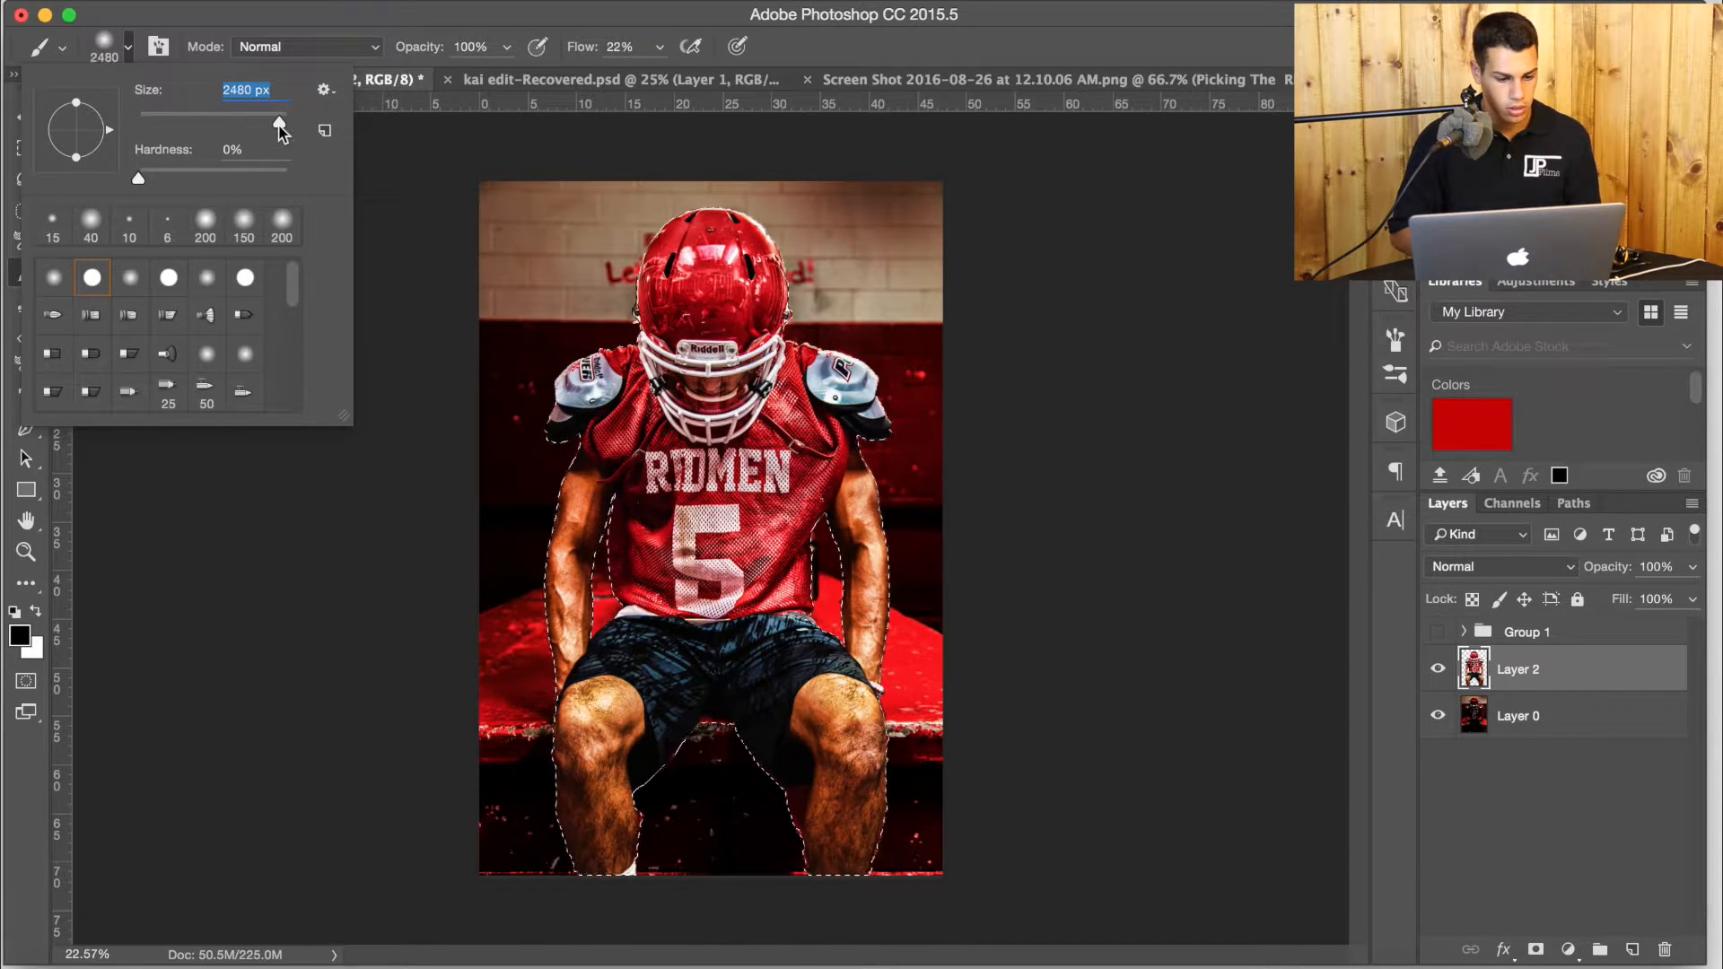
Paint soft black shading over the player's legs, shorts and lower arms inside the selection on Layer 2, and deselect the outline.
{"action": "left_click", "coordinate": [131, 48]}
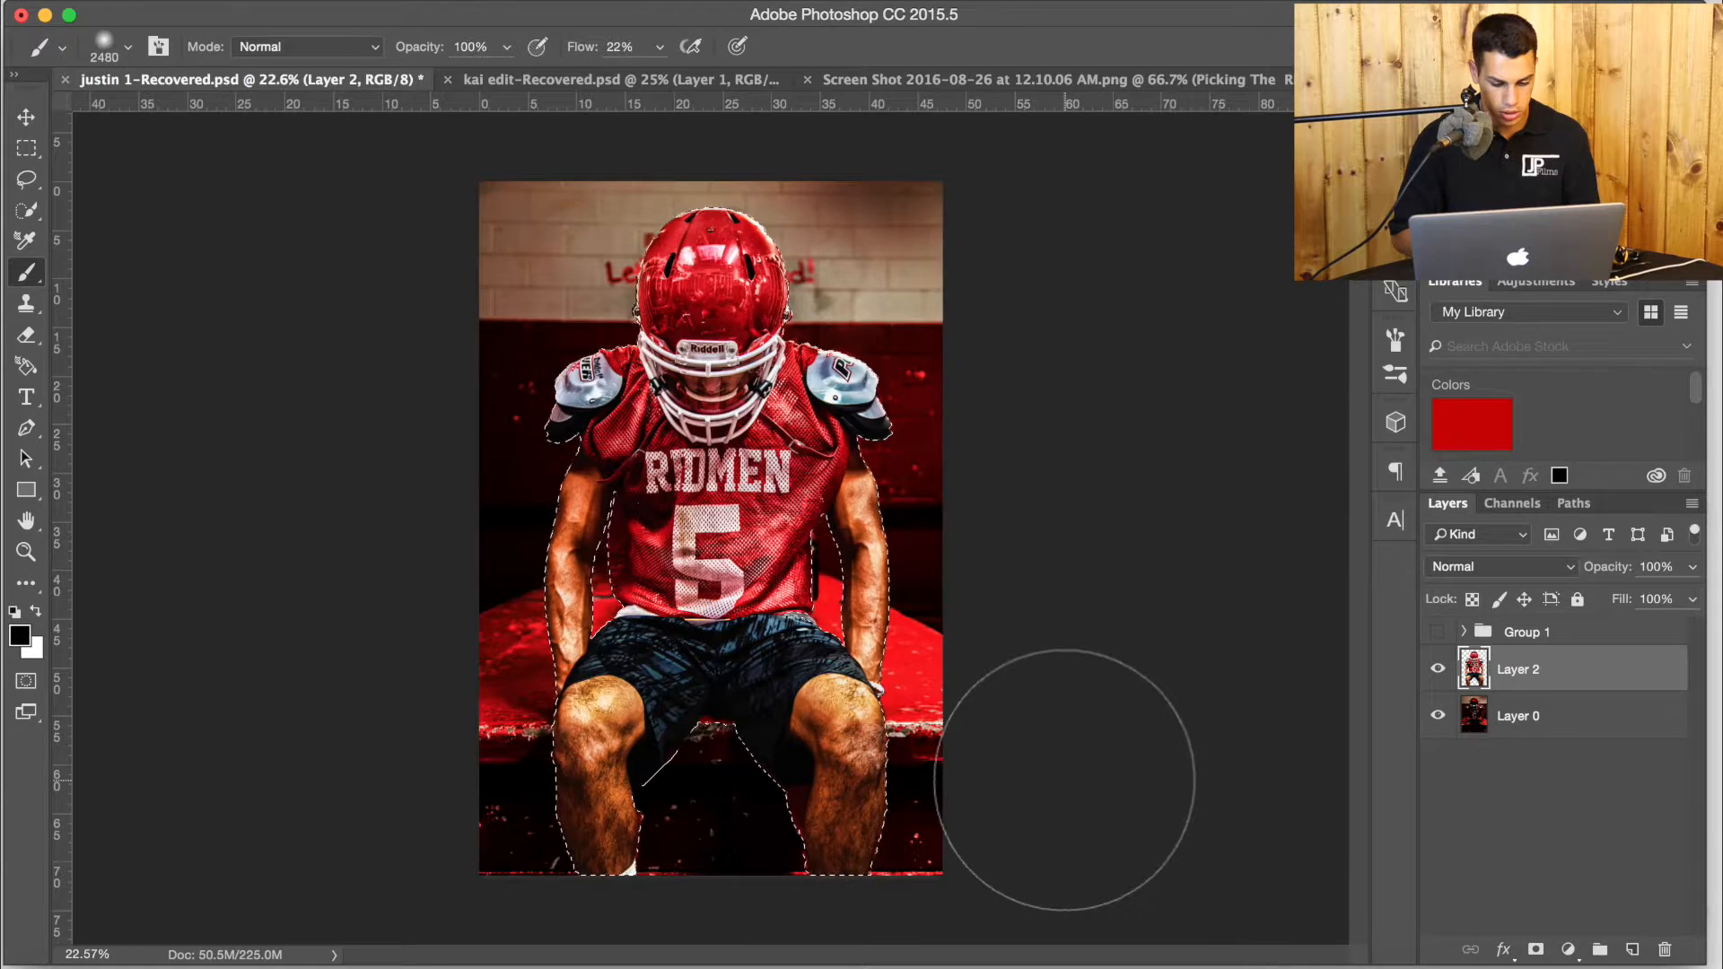
{"action": "scroll", "coordinate": [1066, 779], "scroll_direction": "down", "scroll_amount": 3}
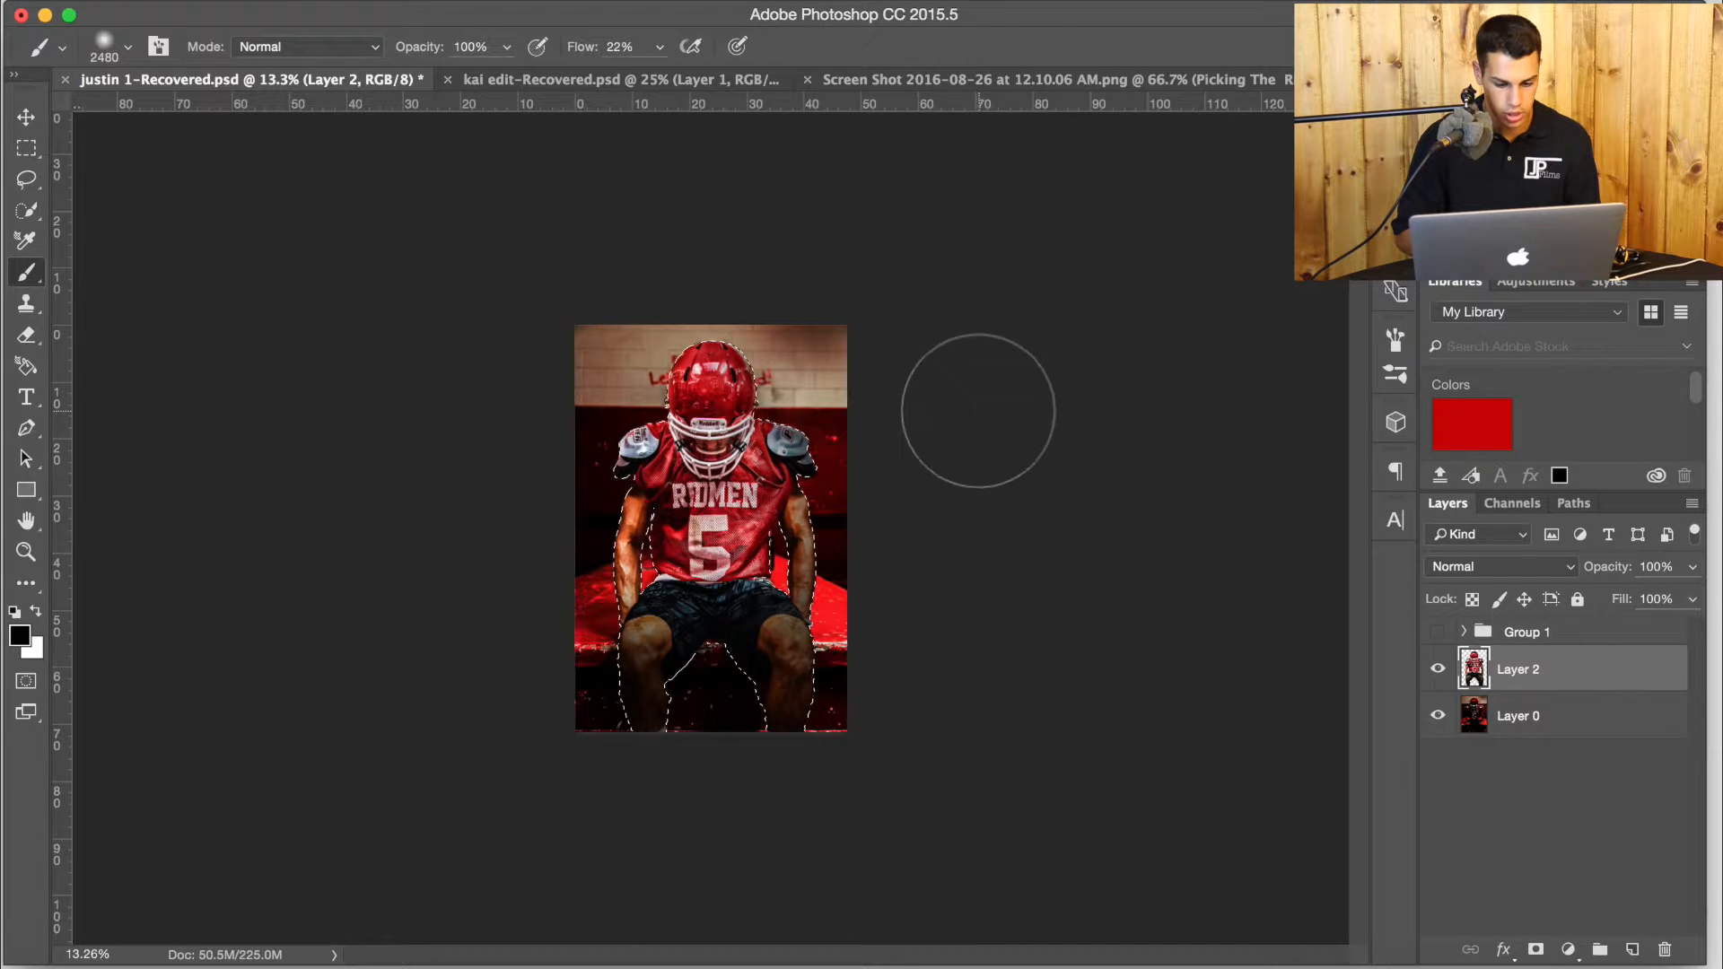
{"action": "scroll", "coordinate": [834, 579], "scroll_direction": "up", "scroll_amount": 5}
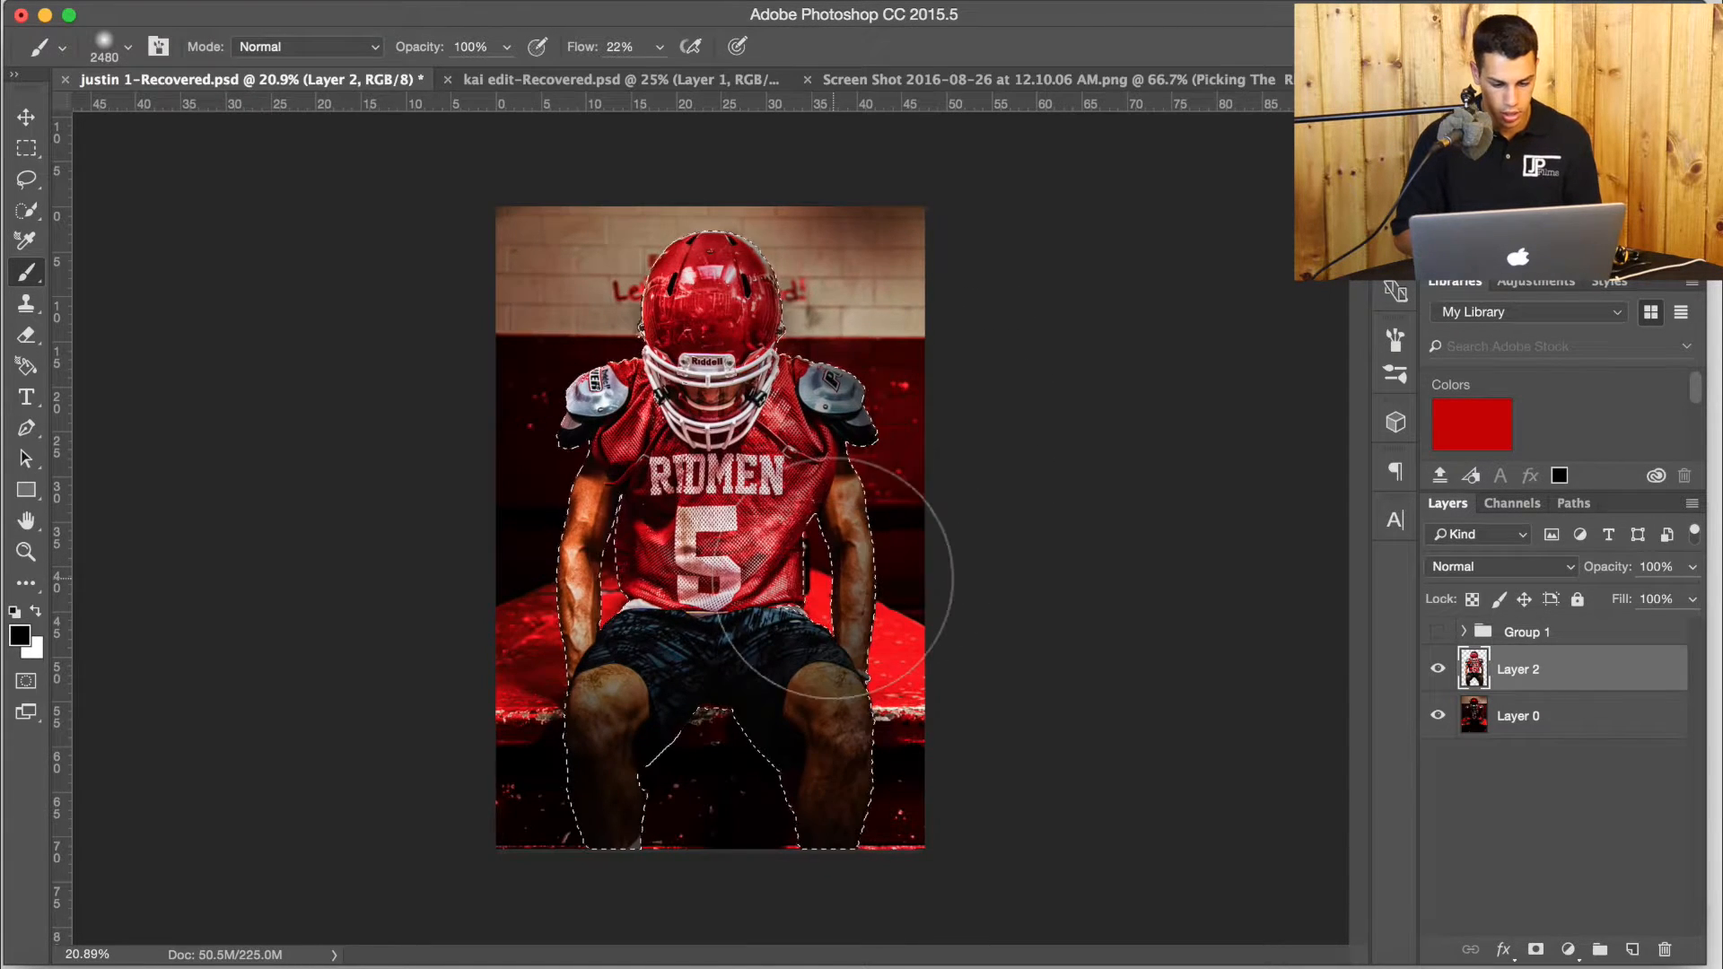
{"action": "scroll", "coordinate": [833, 579], "scroll_direction": "down", "scroll_amount": 3}
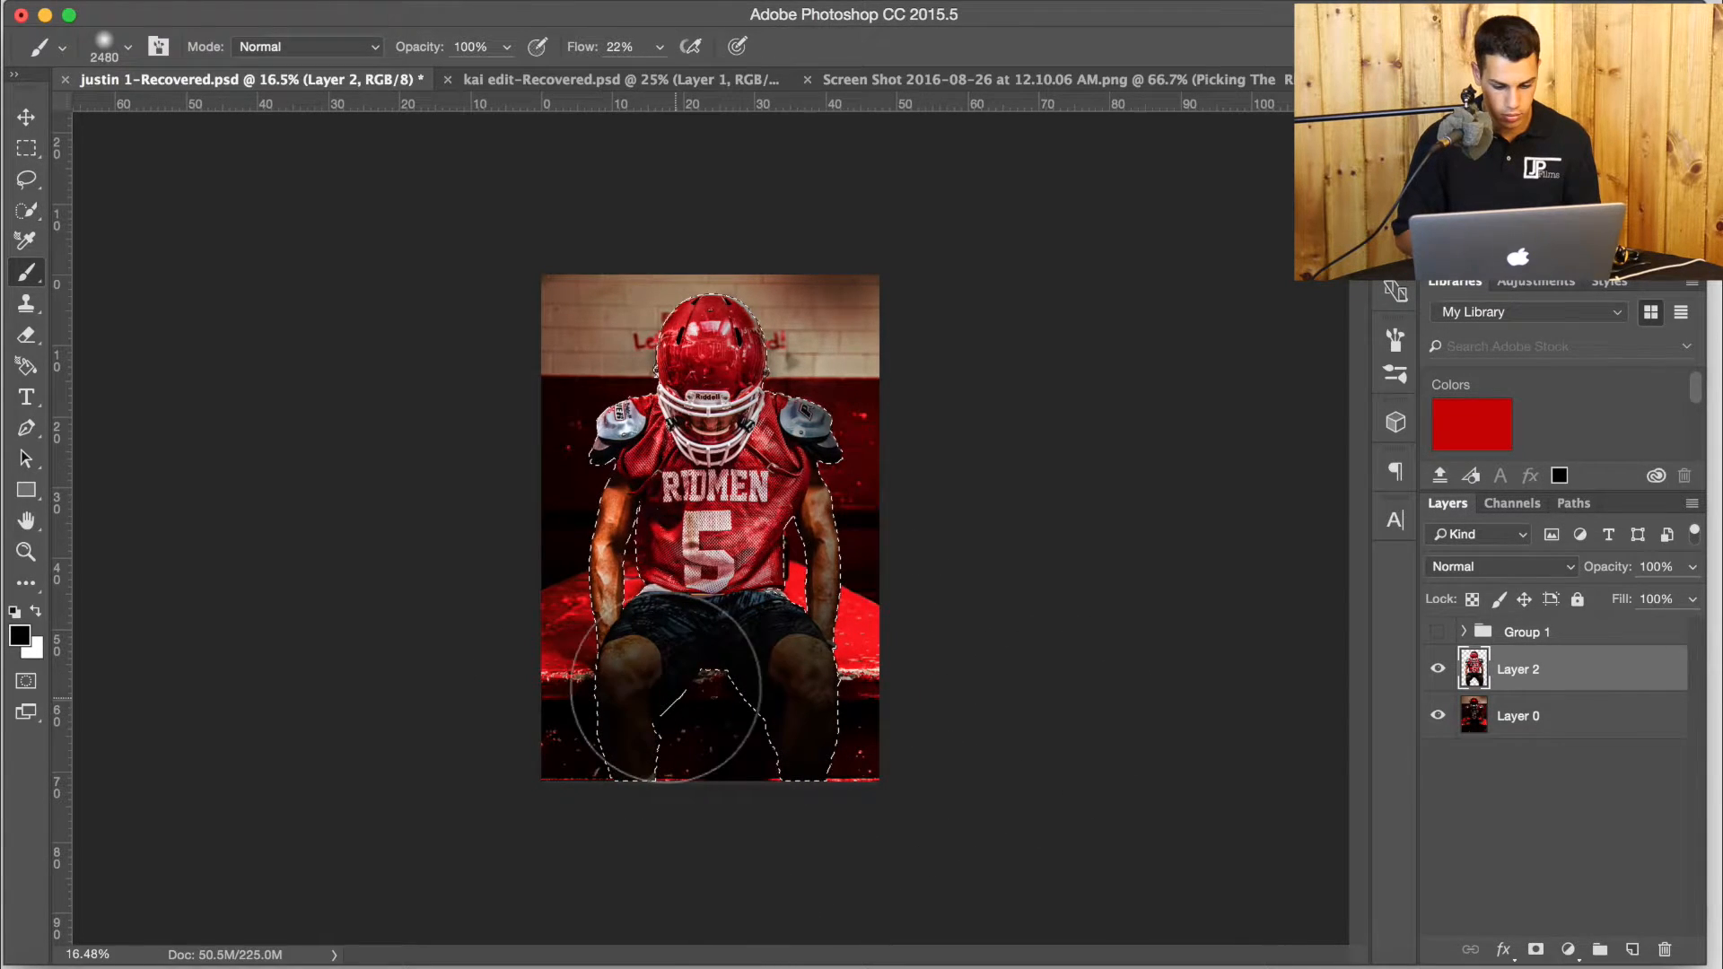
{"action": "scroll", "coordinate": [856, 693], "scroll_direction": "up", "scroll_amount": 5}
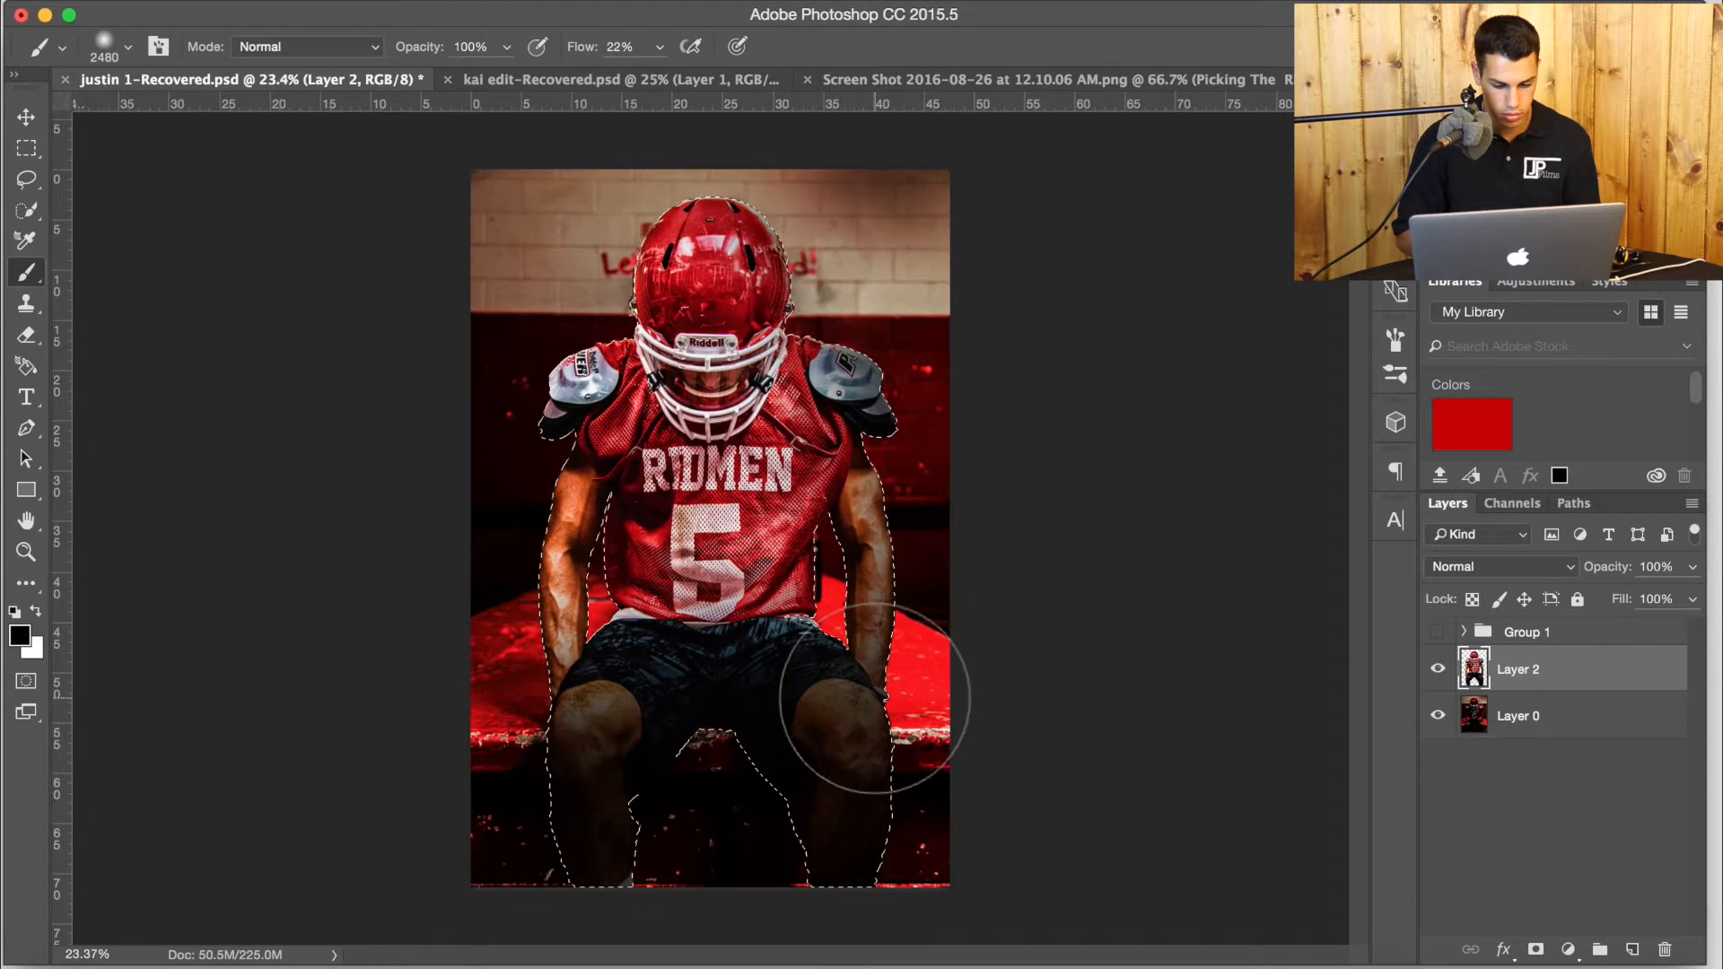
{"action": "key", "text": "ctrl+d"}
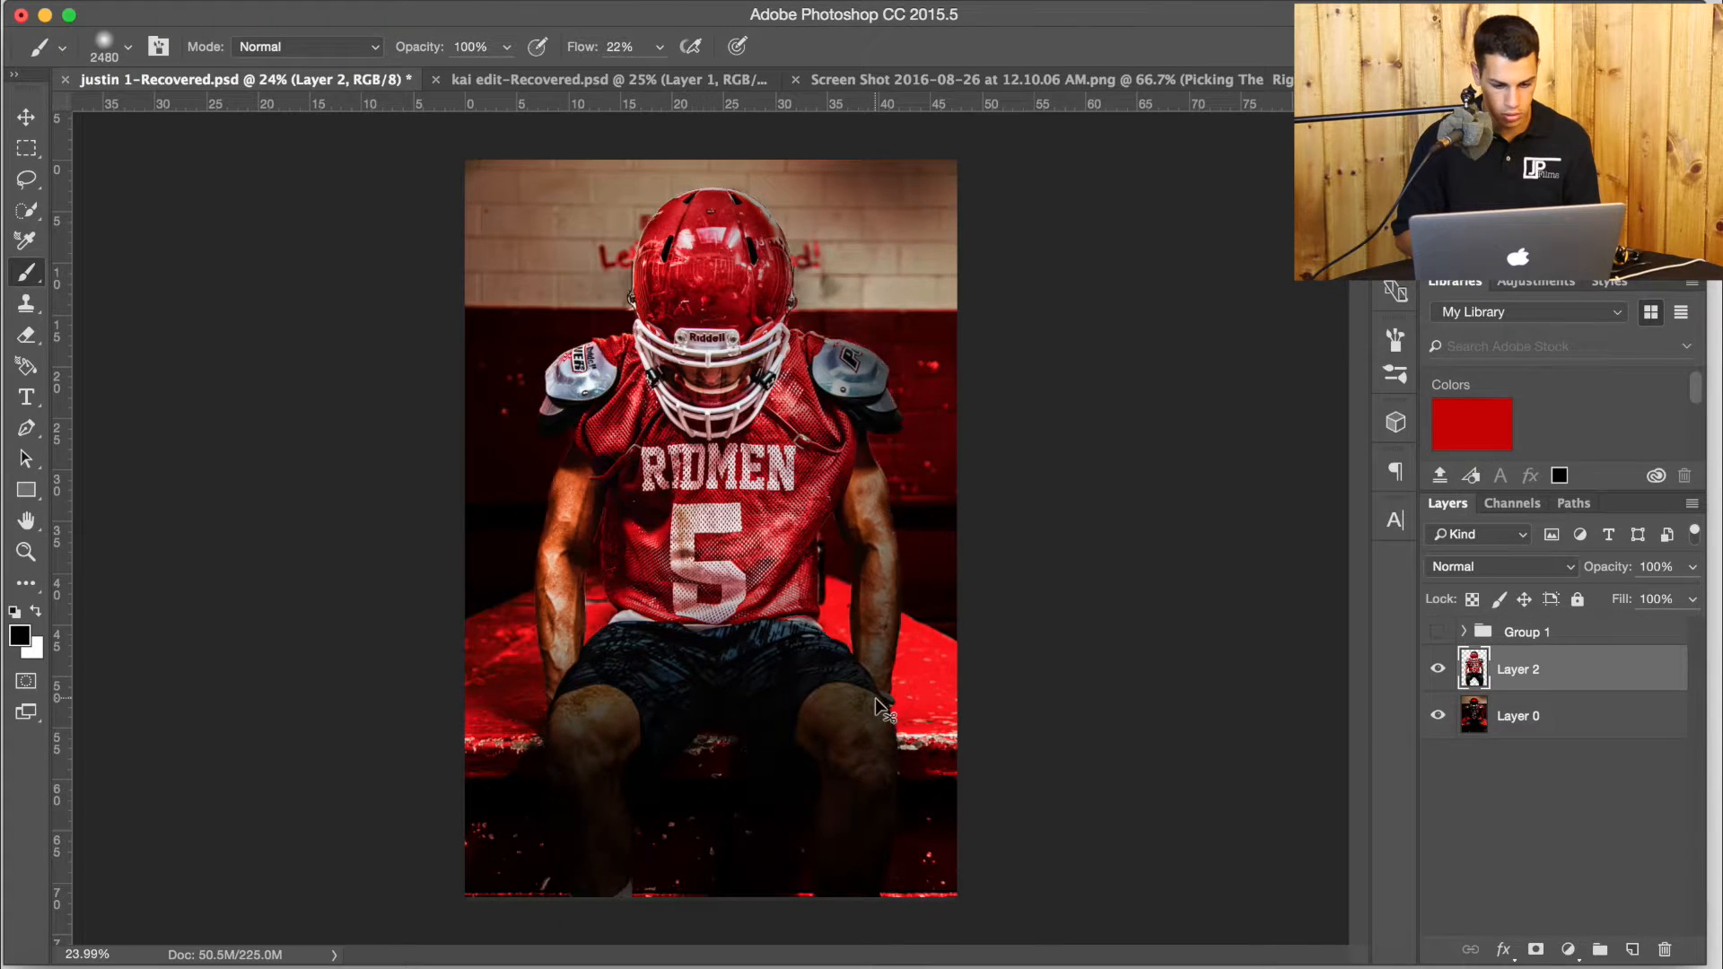